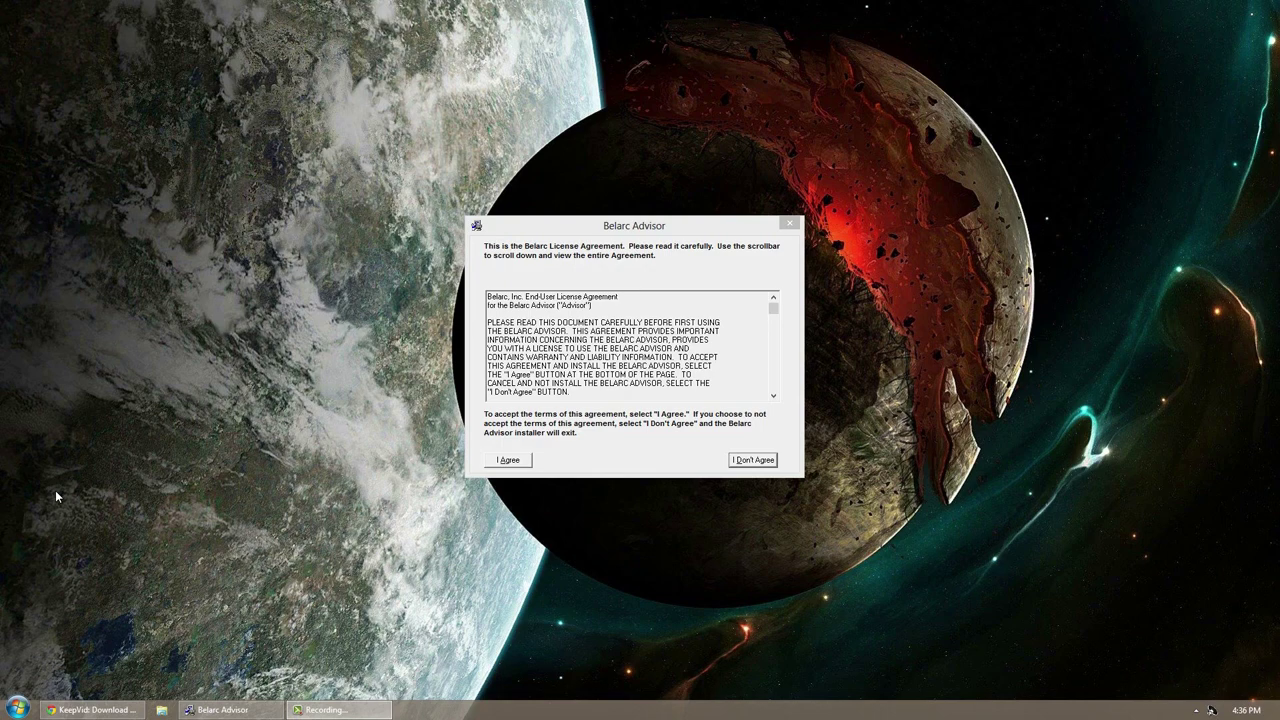
Install Belarc Advisor, confirming its security definitions are already up to date before the analysis
{"action": "left_click", "coordinate": [506, 461]}
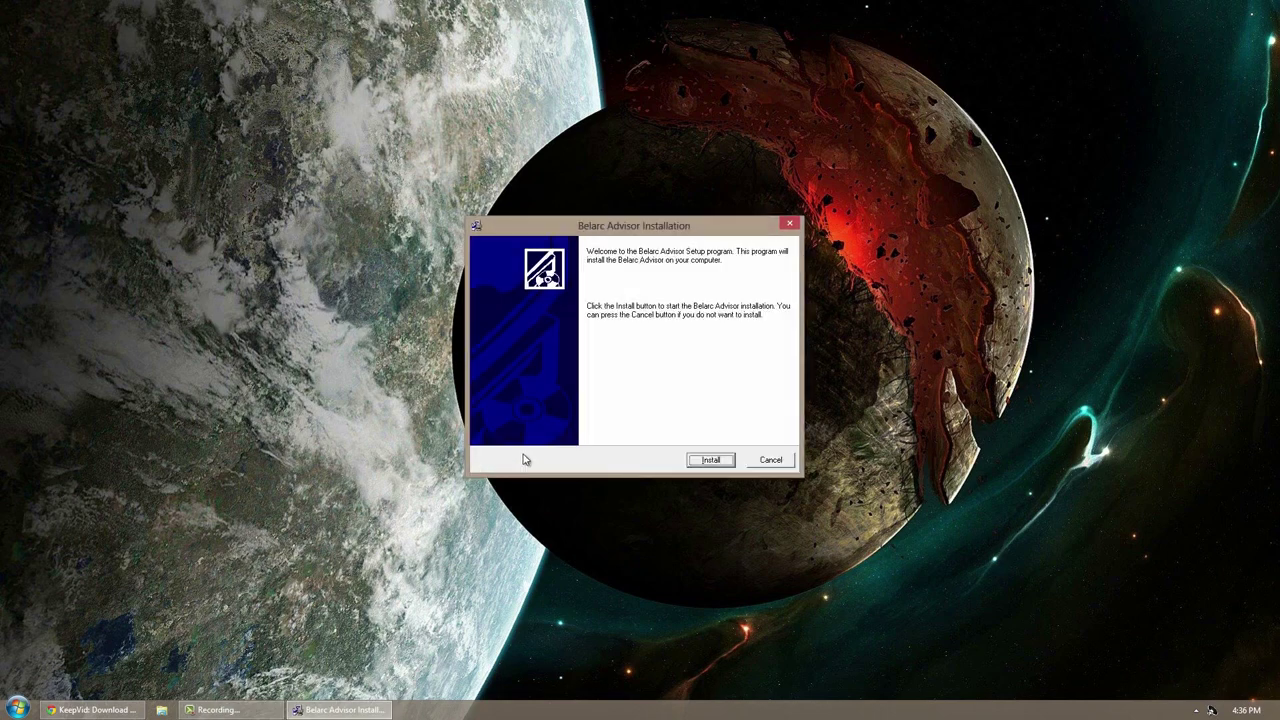
{"action": "left_click", "coordinate": [710, 459]}
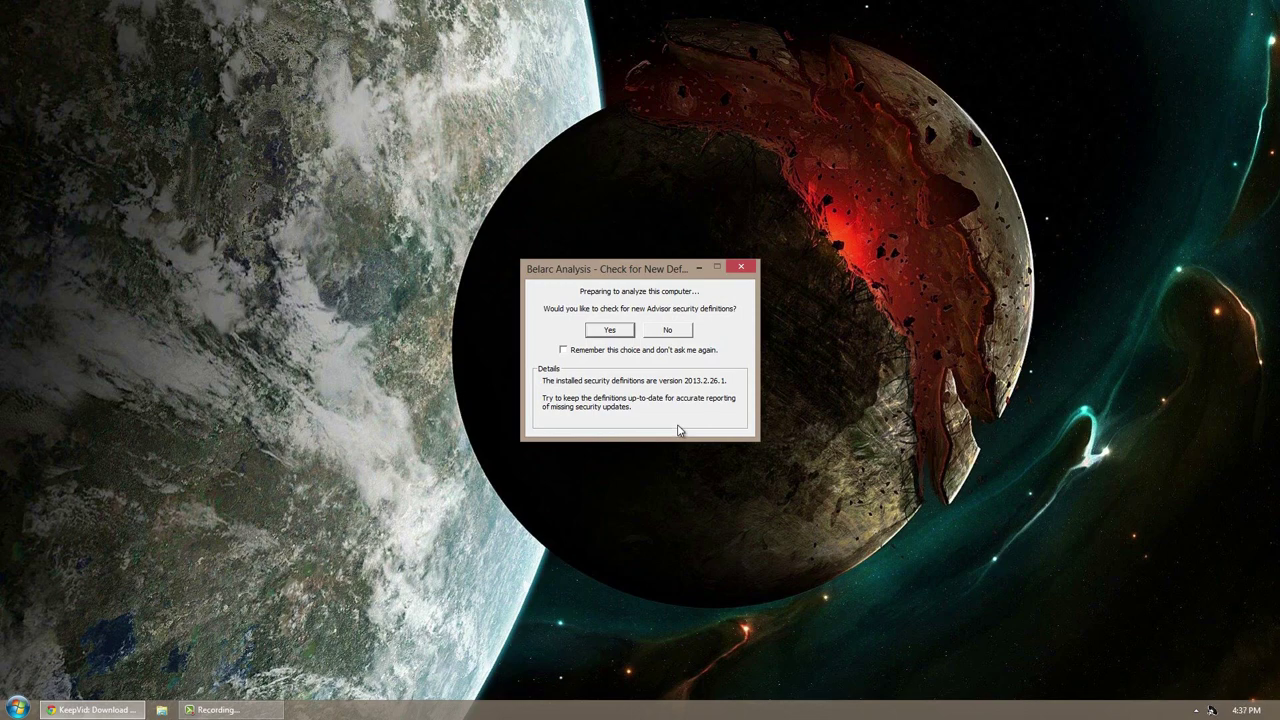
{"action": "left_click", "coordinate": [609, 331]}
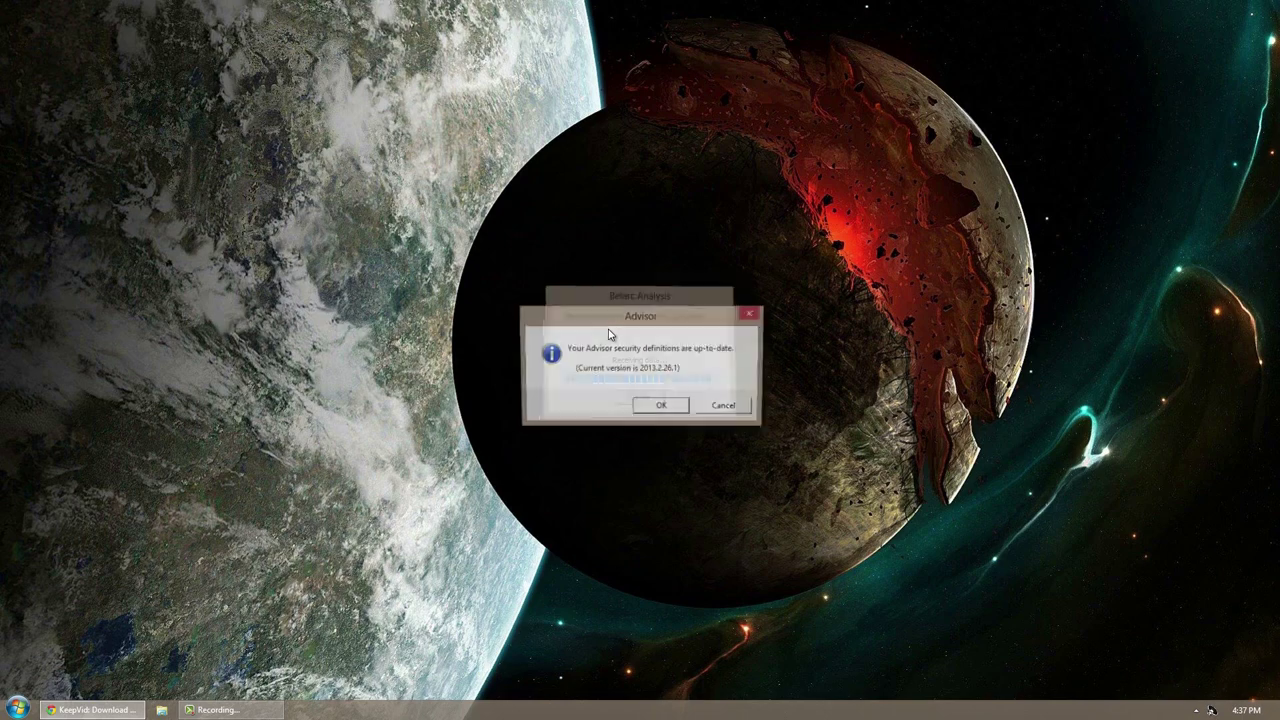
{"action": "left_click", "coordinate": [666, 405]}
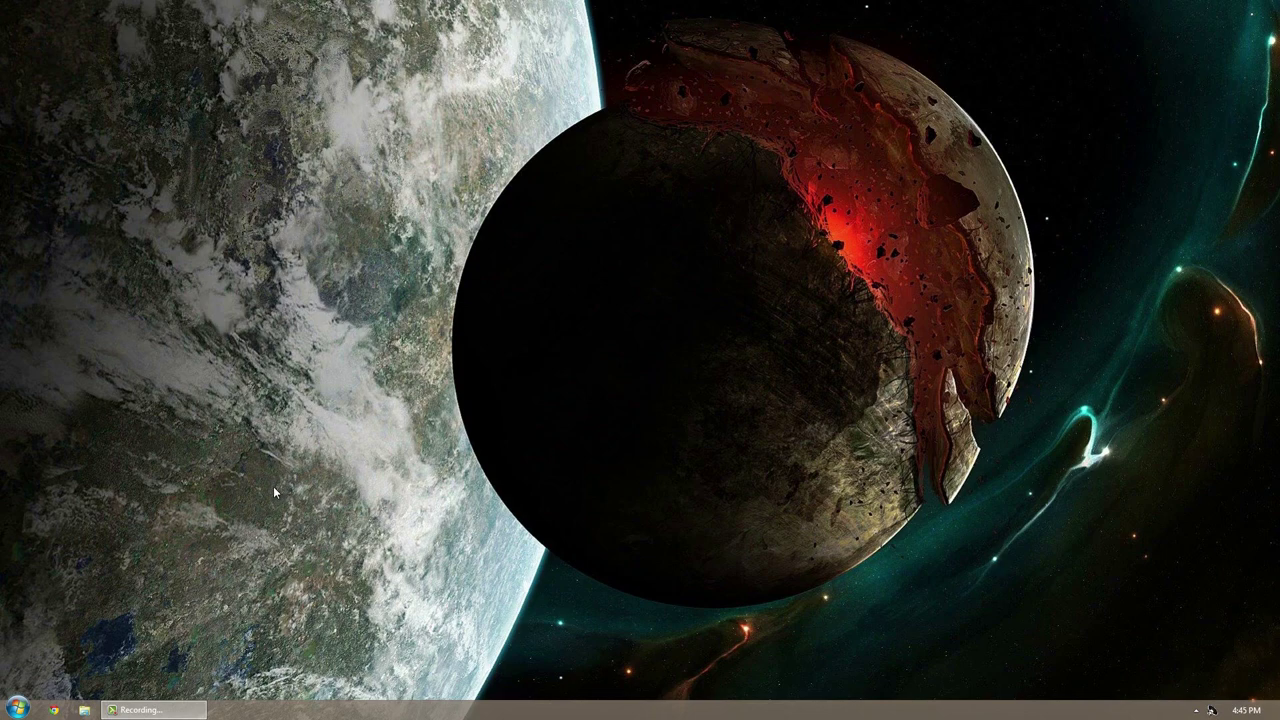
Browse to C:\Program Files (x86)\Belarc\Advisor in File Explorer and select TheBeastPC.bci
{"action": "left_click", "coordinate": [88, 710]}
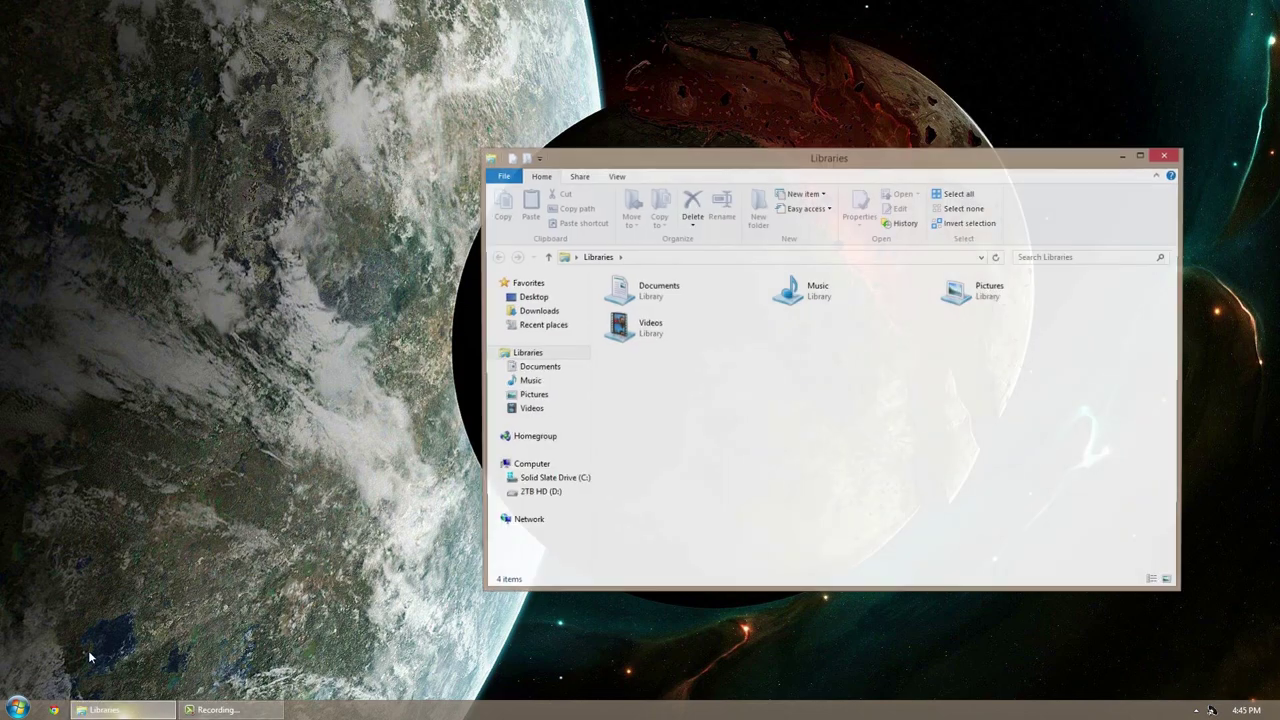
{"action": "left_click_drag", "start_coordinate": [716, 166], "coordinate": [567, 168]}
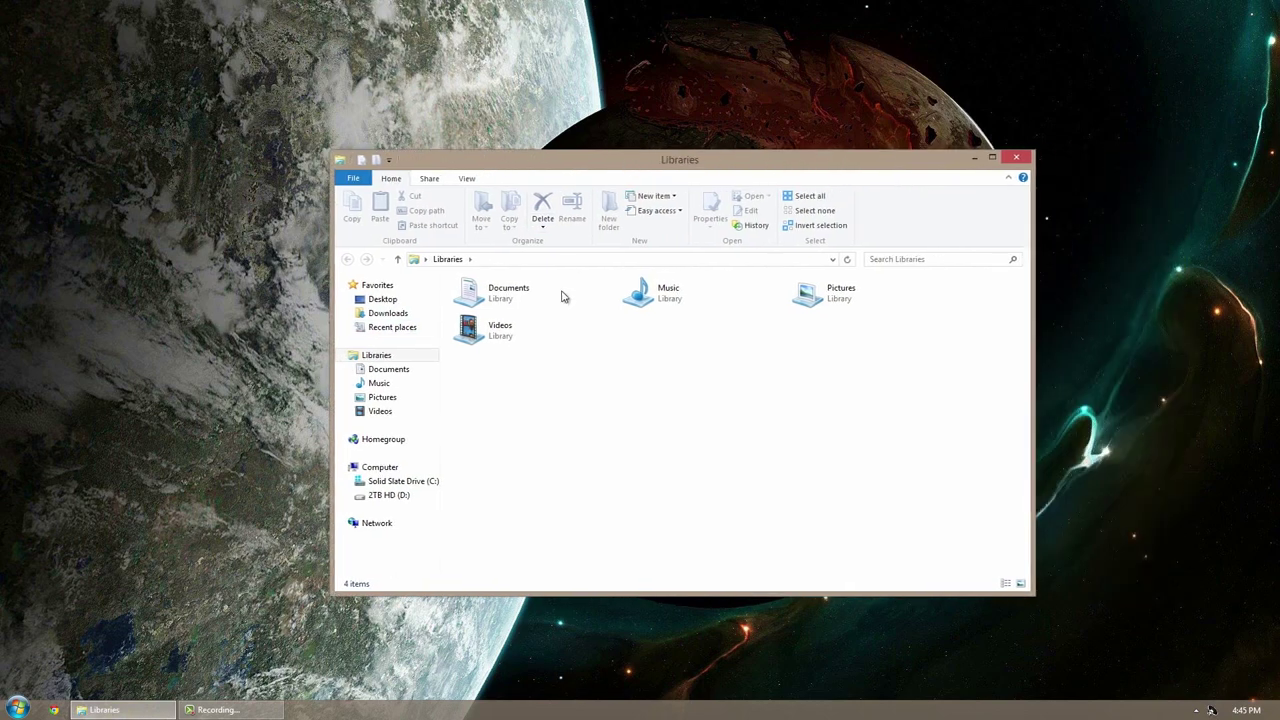
{"action": "left_click", "coordinate": [380, 467]}
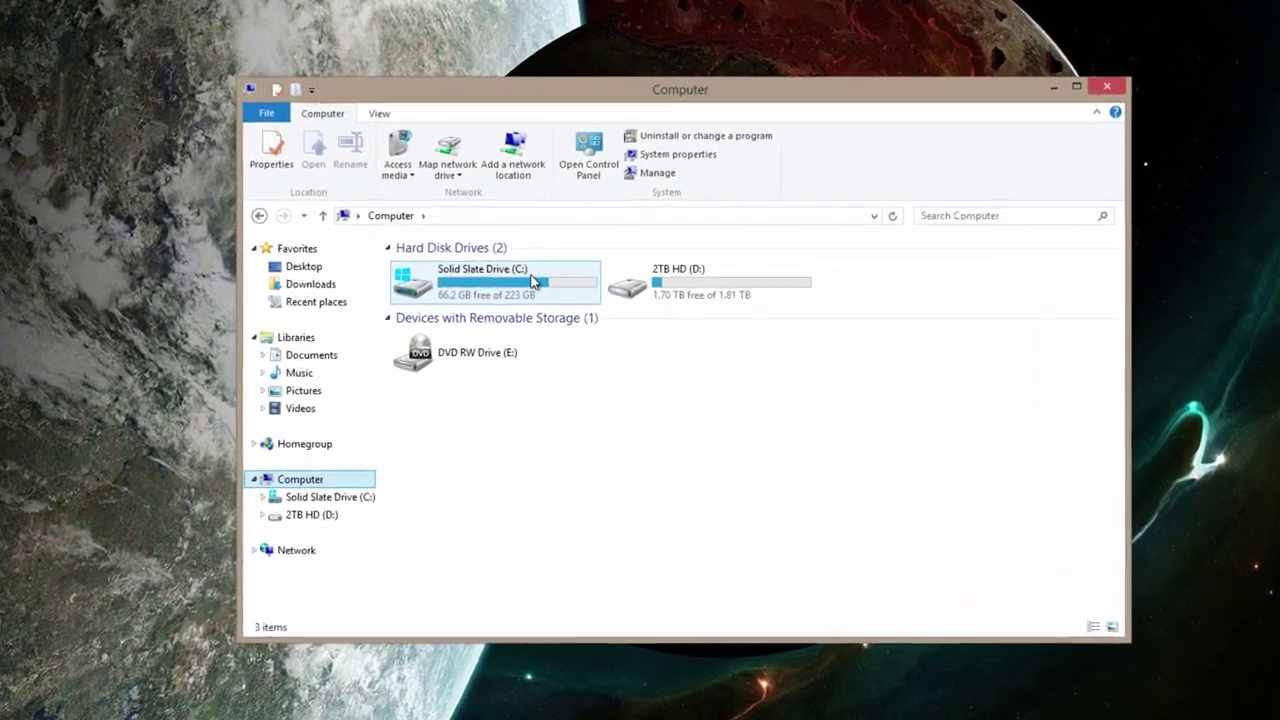
{"action": "double_click", "coordinate": [530, 318]}
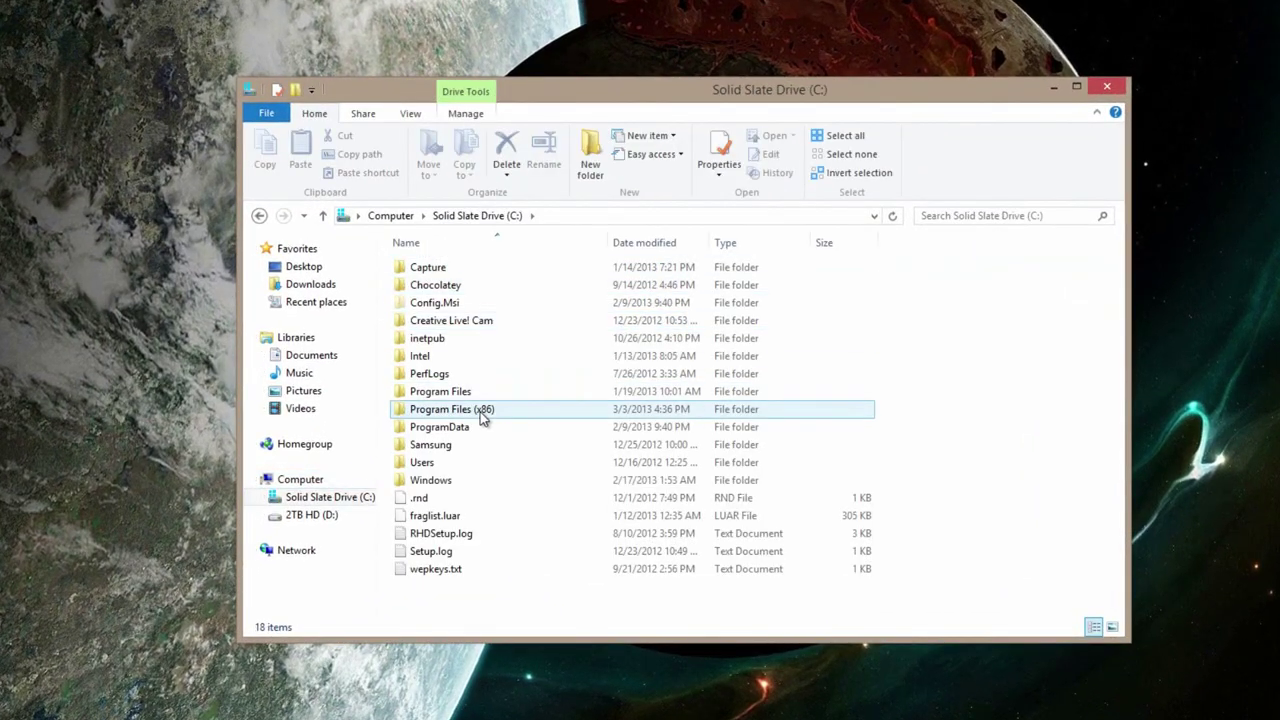
{"action": "mouse_move", "coordinate": [480, 418]}
{"action": "double_click", "coordinate": [479, 415]}
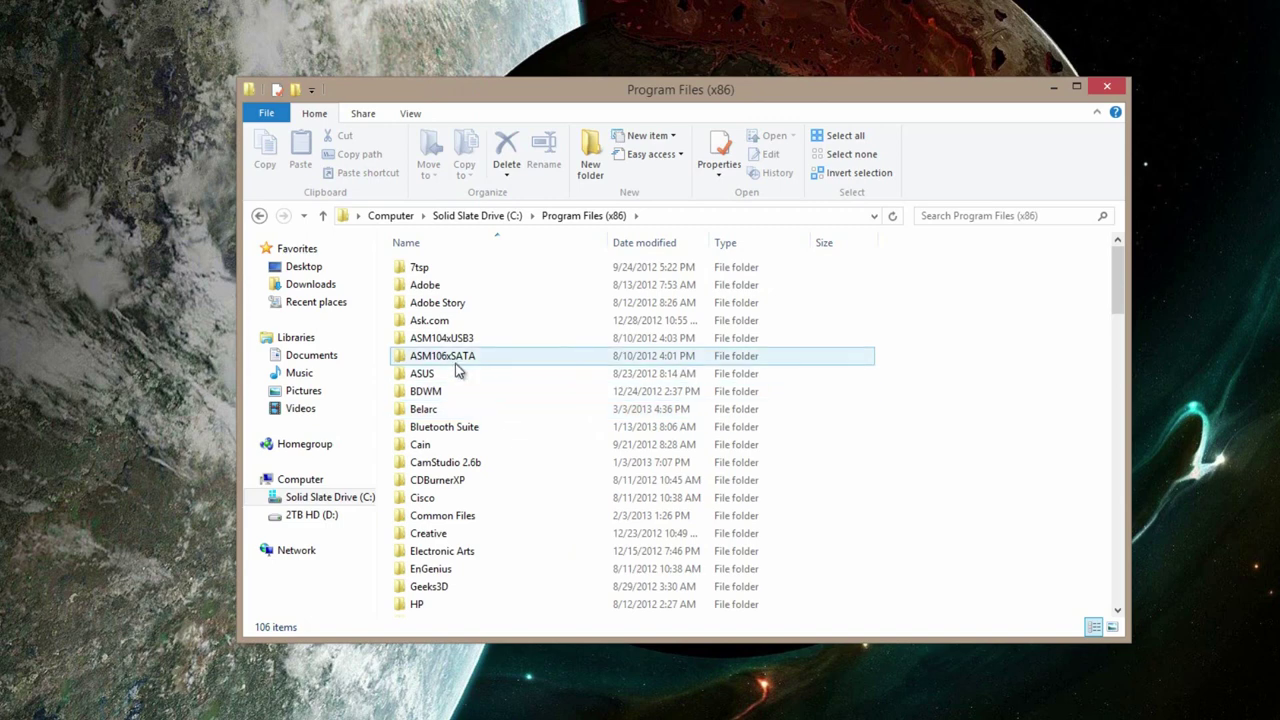
{"action": "mouse_move", "coordinate": [438, 414]}
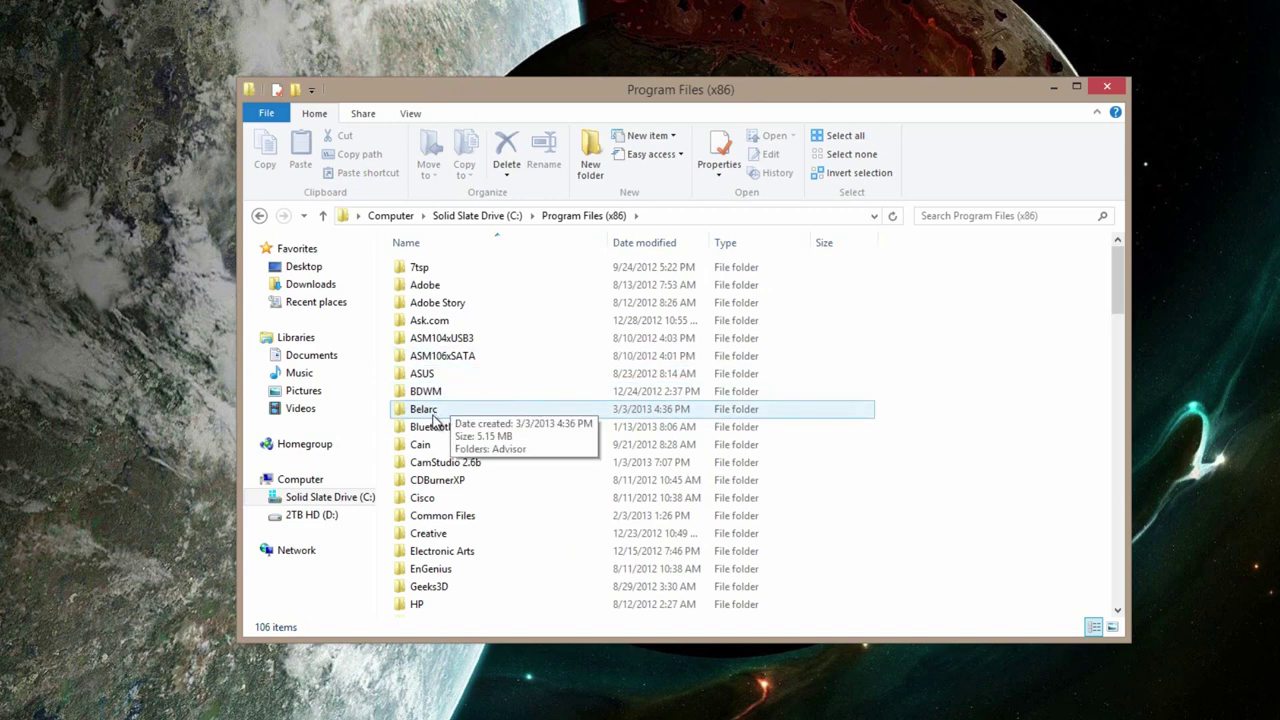
{"action": "double_click", "coordinate": [433, 418]}
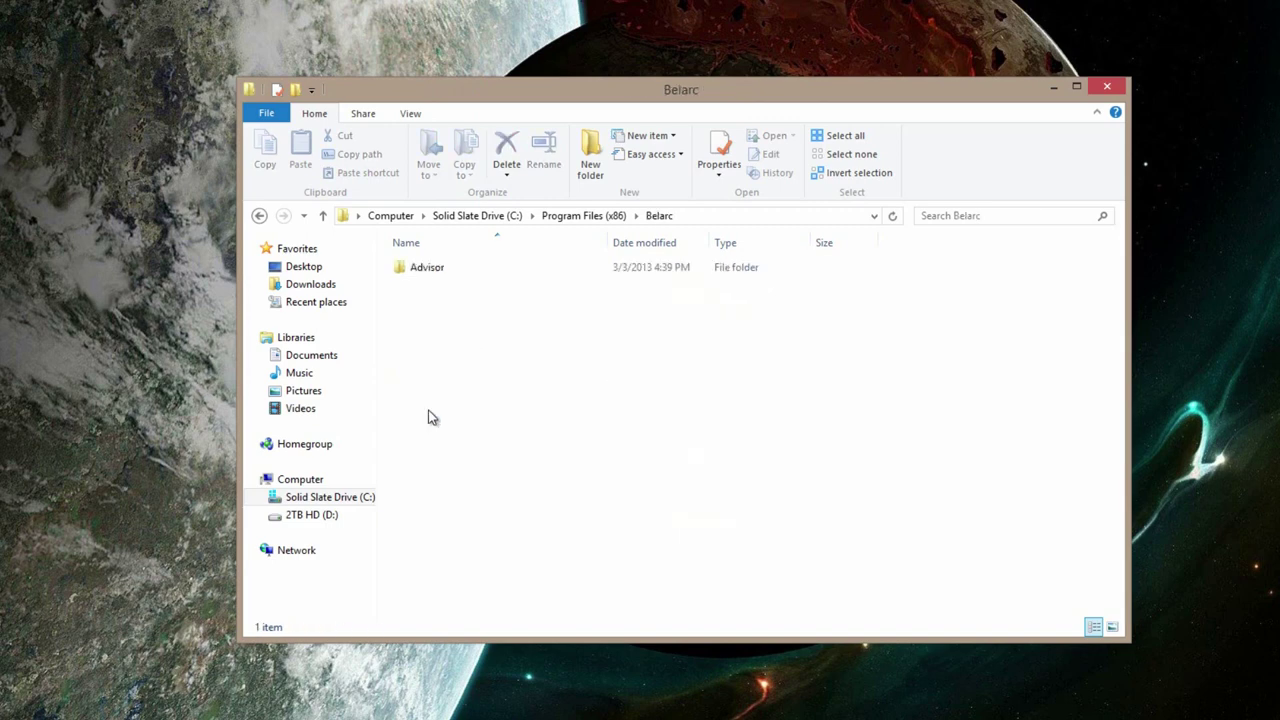
{"action": "left_click", "coordinate": [428, 278]}
{"action": "double_click", "coordinate": [428, 278]}
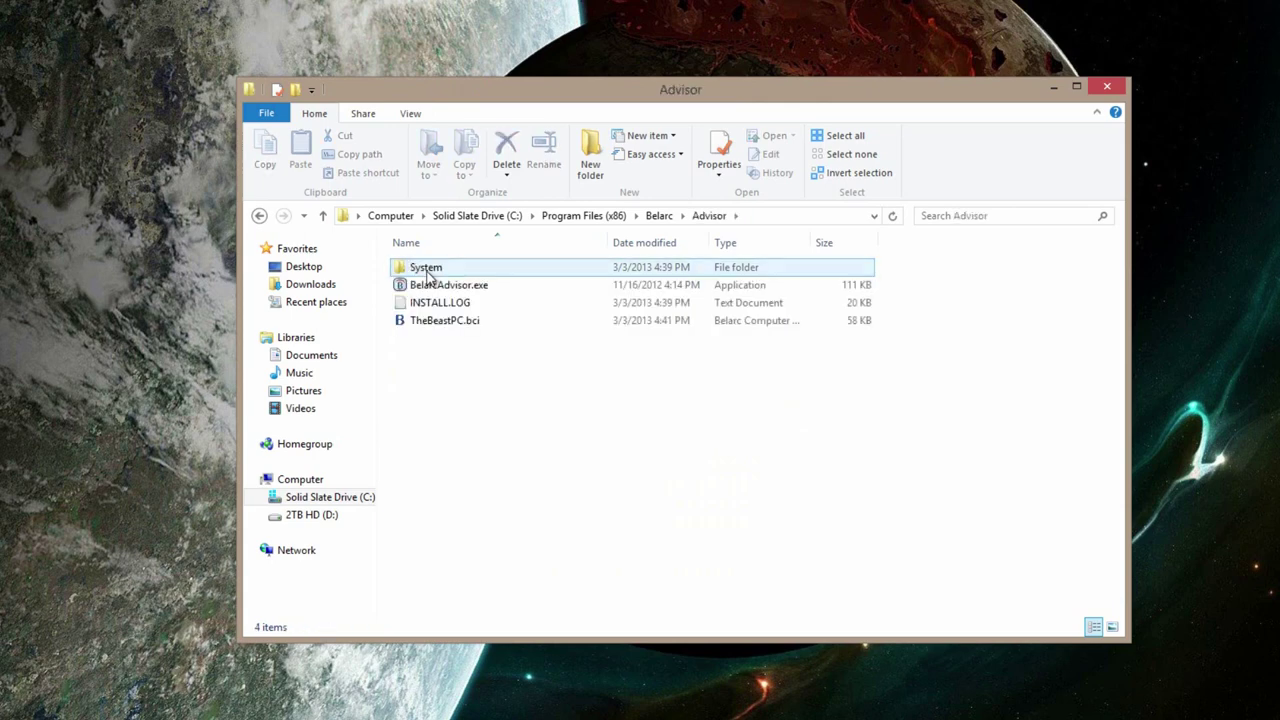
{"action": "left_click", "coordinate": [461, 328]}
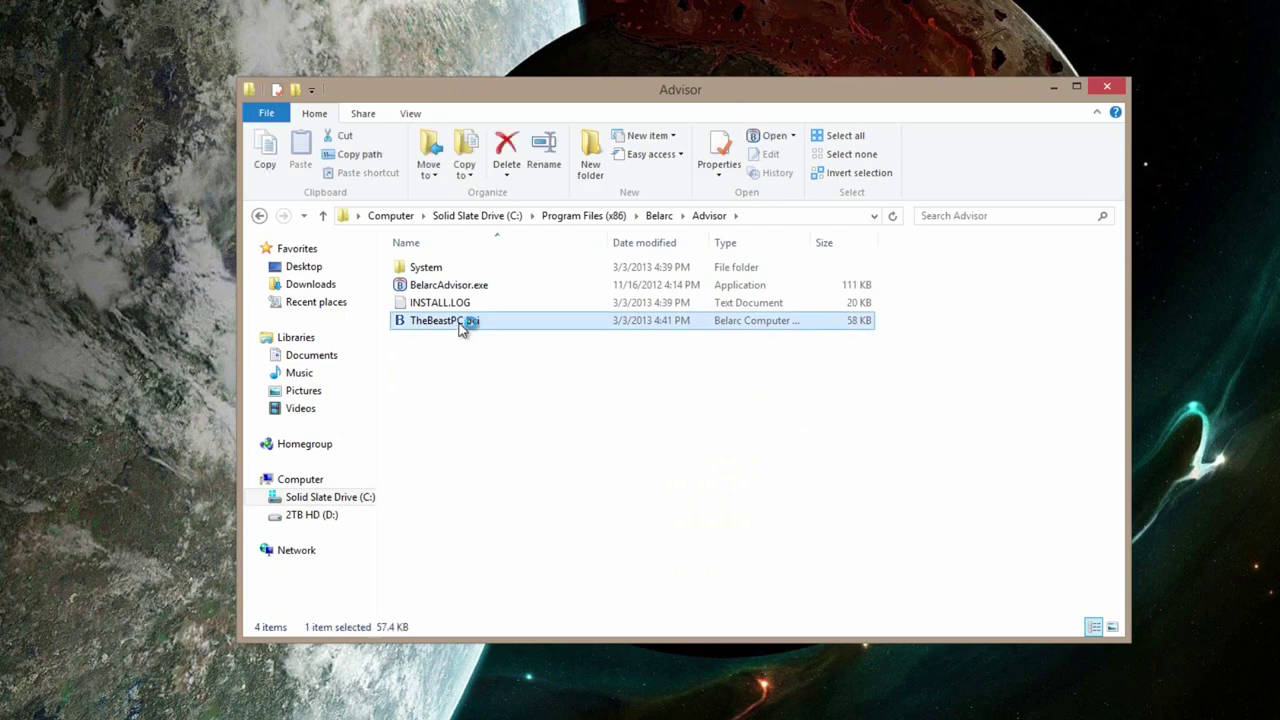
Open the TheBeastPC.bci report and review its processor speed and 64-bit ready details
{"action": "key", "text": "Return"}
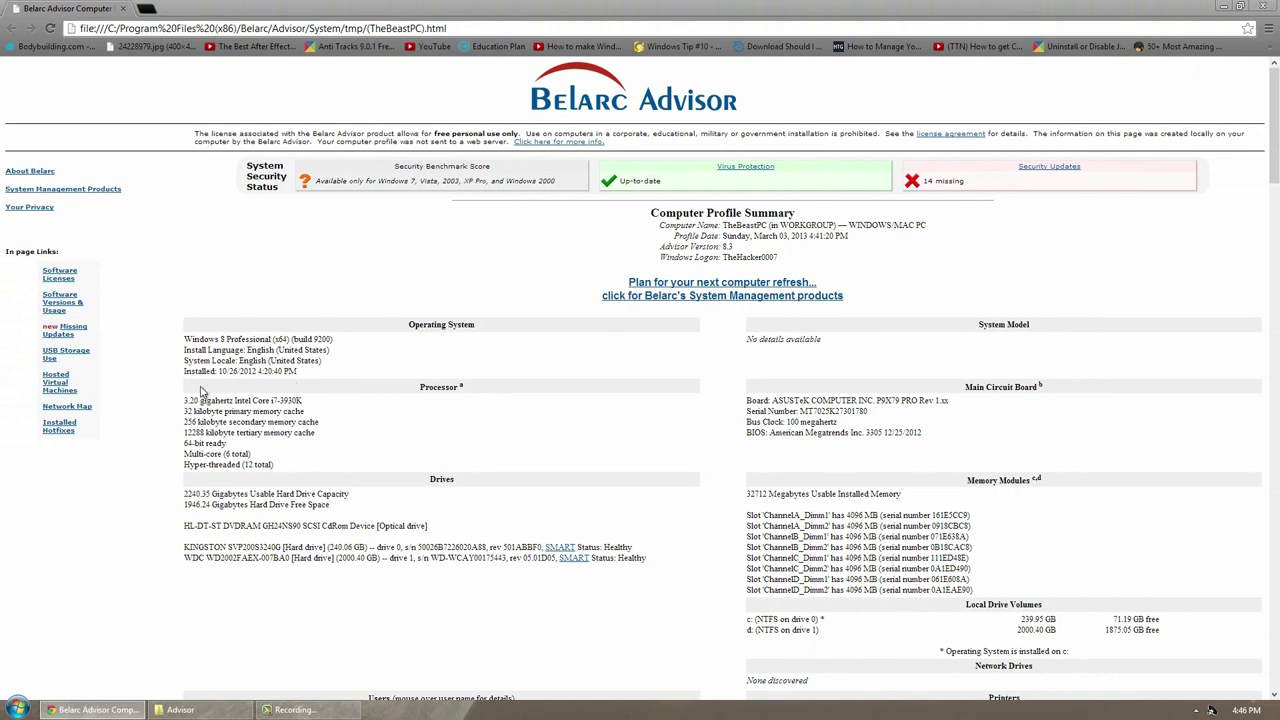
{"action": "left_click_drag", "start_coordinate": [187, 400], "coordinate": [259, 419]}
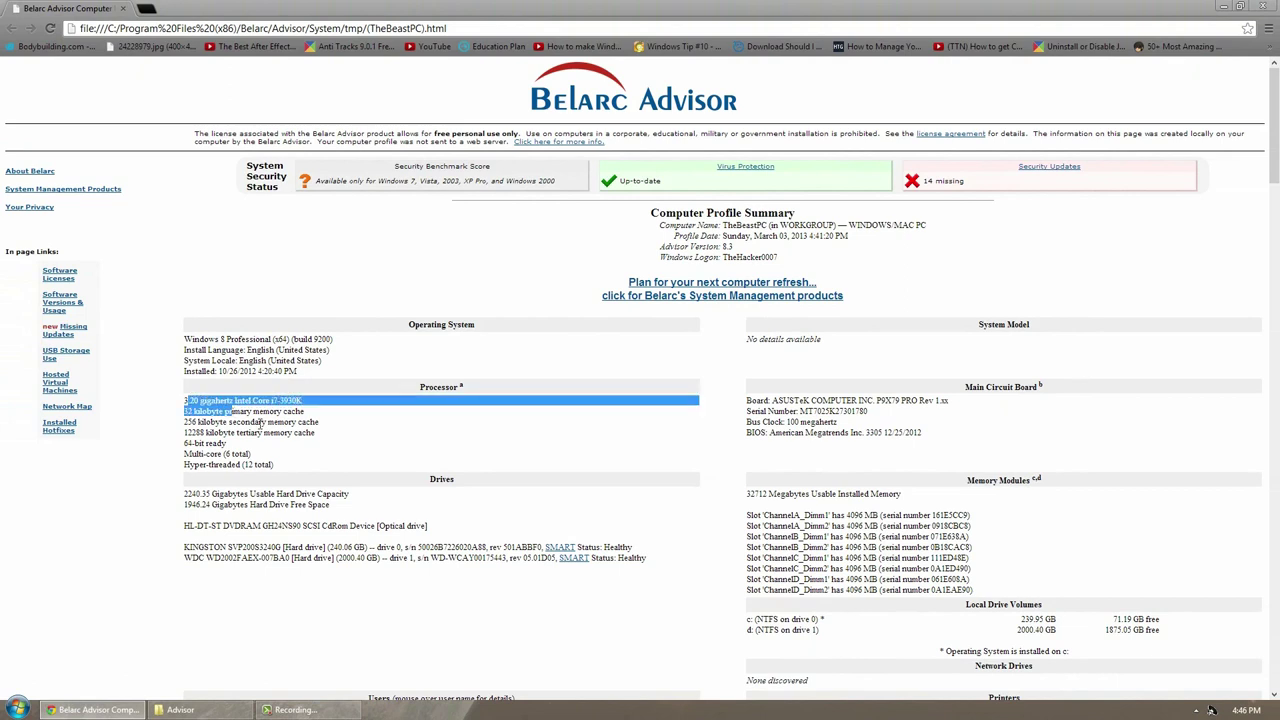
{"action": "left_click", "coordinate": [264, 422]}
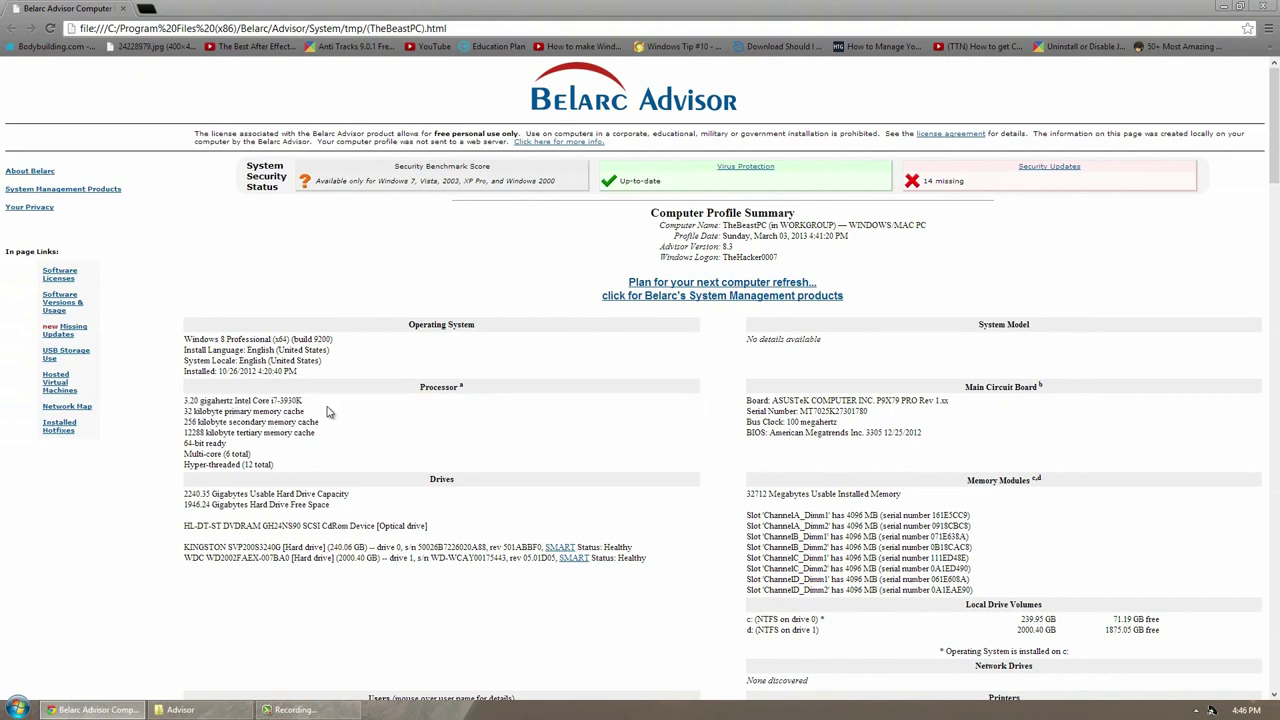
{"action": "triple_click", "coordinate": [226, 443]}
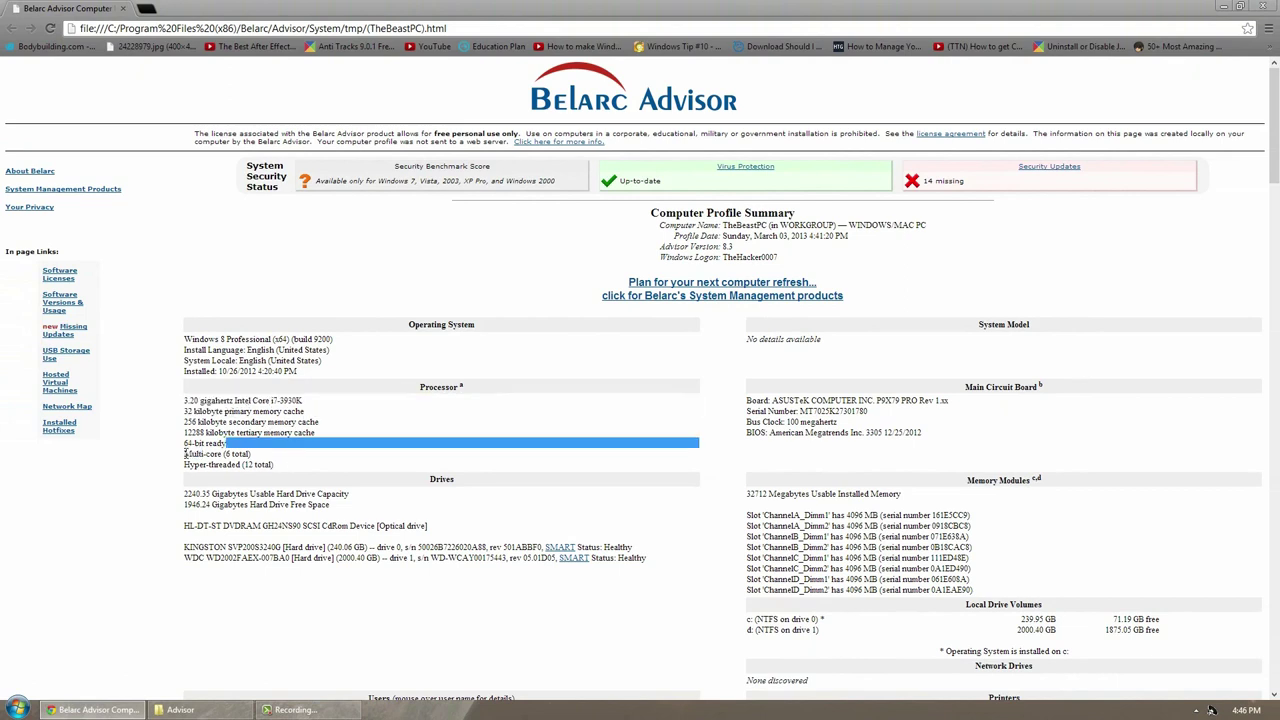
{"action": "left_click", "coordinate": [200, 459]}
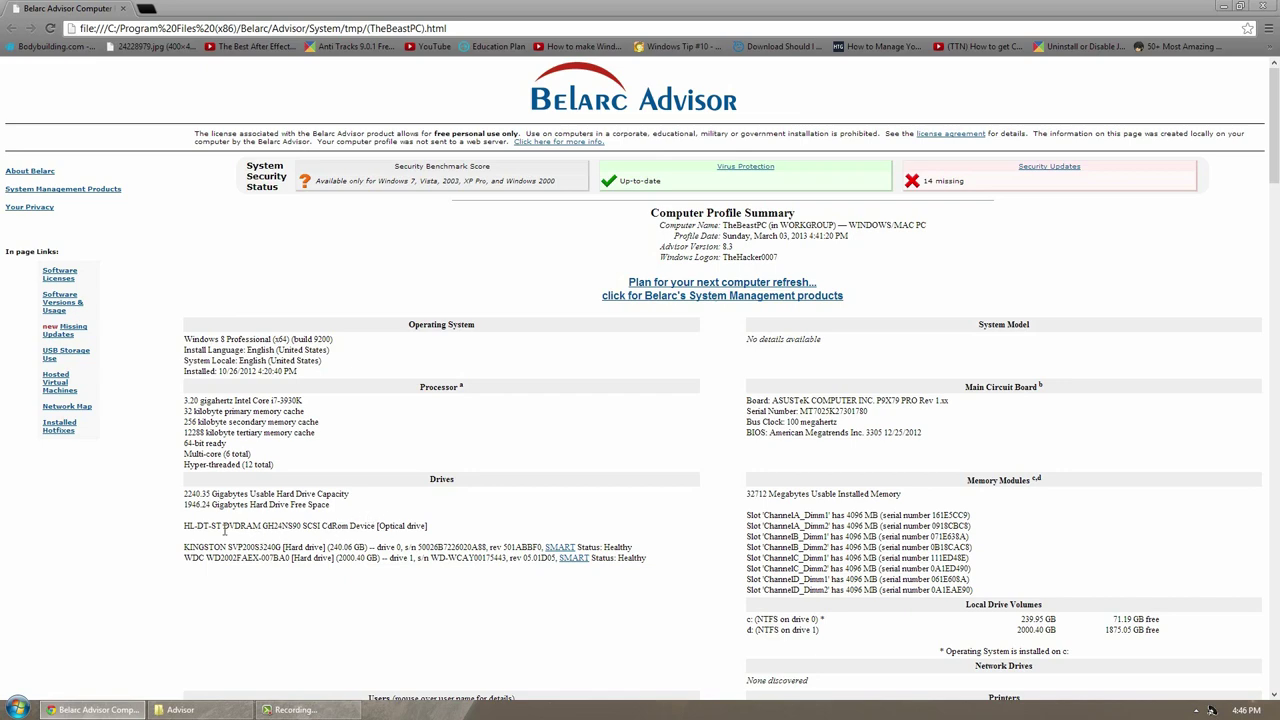
{"action": "scroll", "coordinate": [541, 454], "scroll_direction": "down", "scroll_amount": 1}
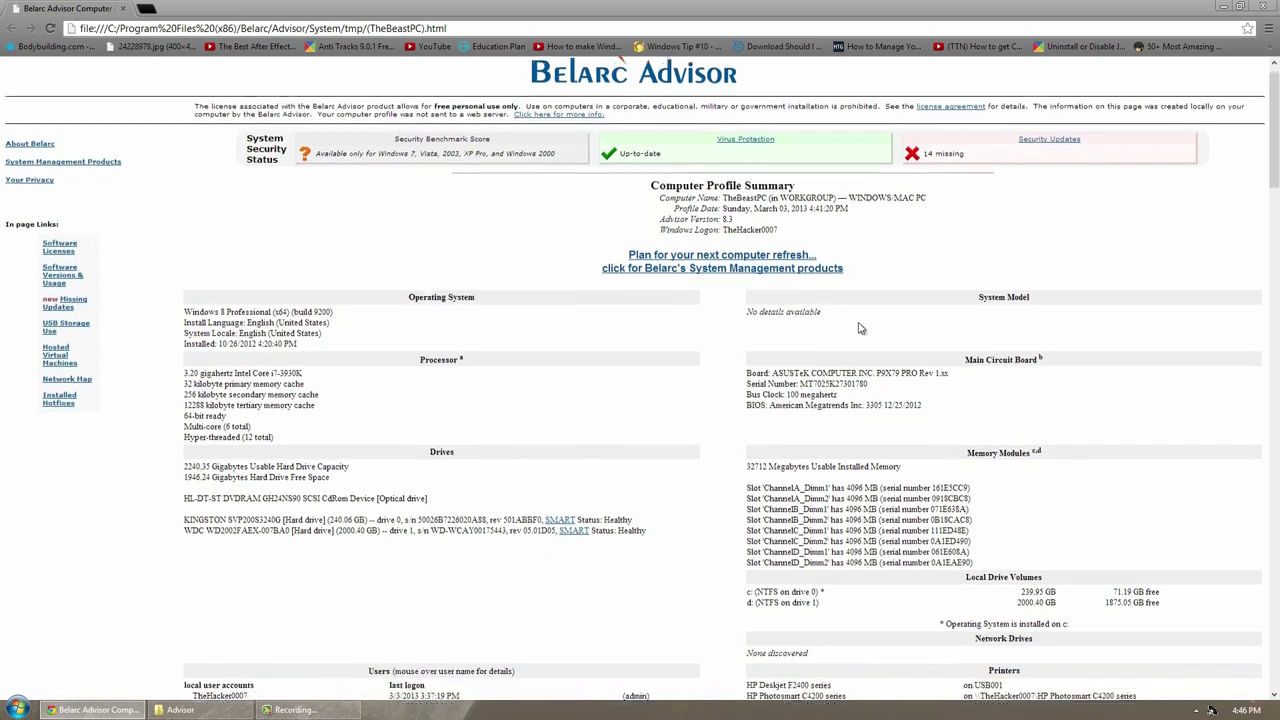
{"action": "scroll", "coordinate": [940, 279], "scroll_direction": "down", "scroll_amount": 1}
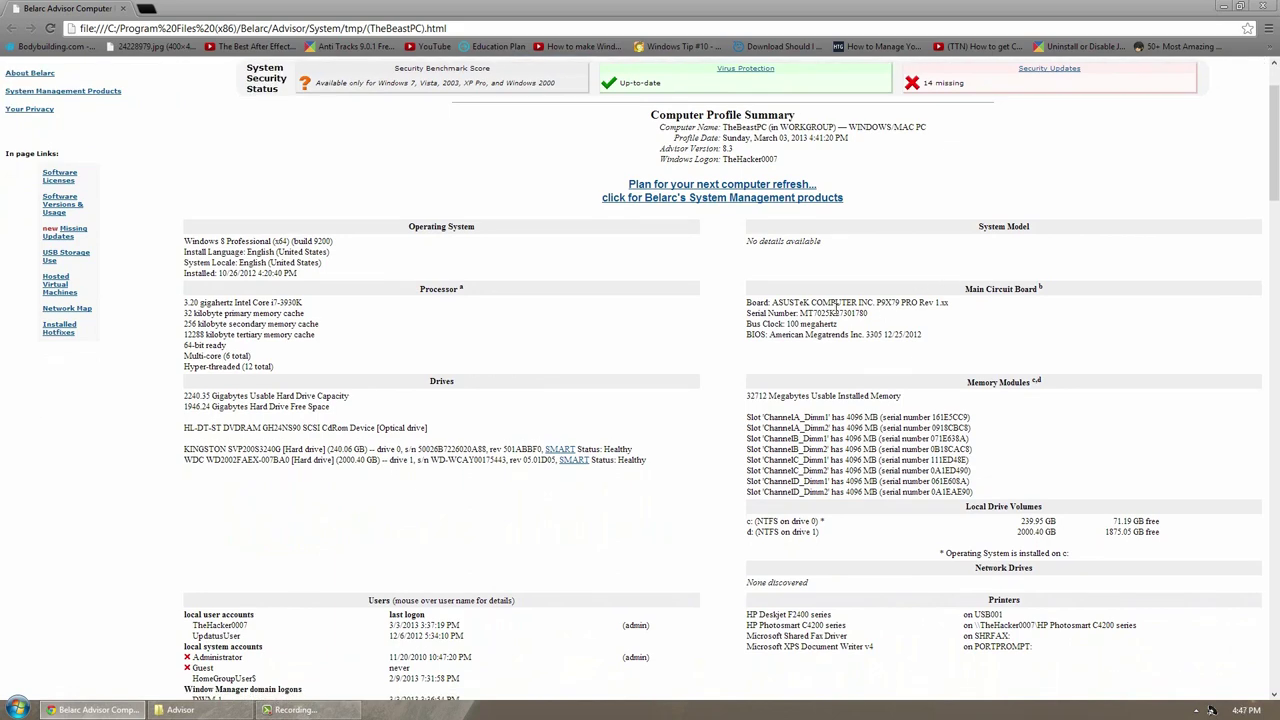
{"action": "scroll", "coordinate": [932, 360], "scroll_direction": "down", "scroll_amount": 3}
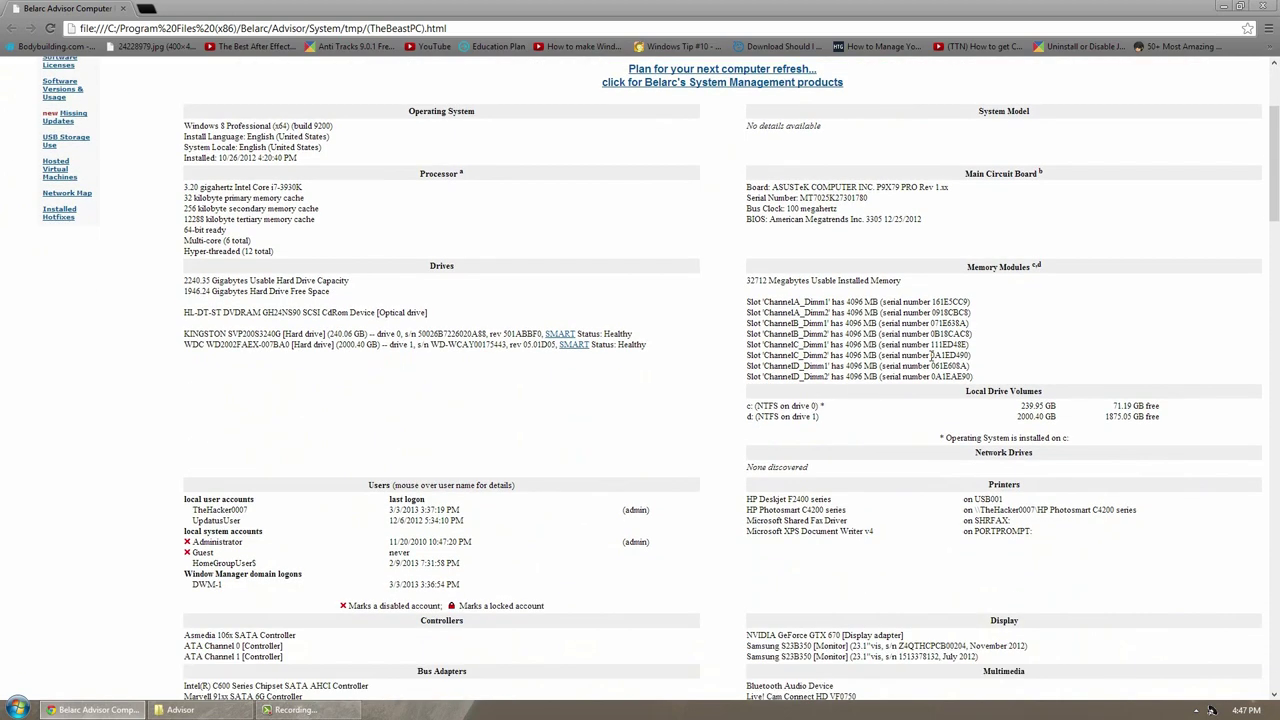
{"action": "scroll", "coordinate": [932, 360], "scroll_direction": "down", "scroll_amount": 1}
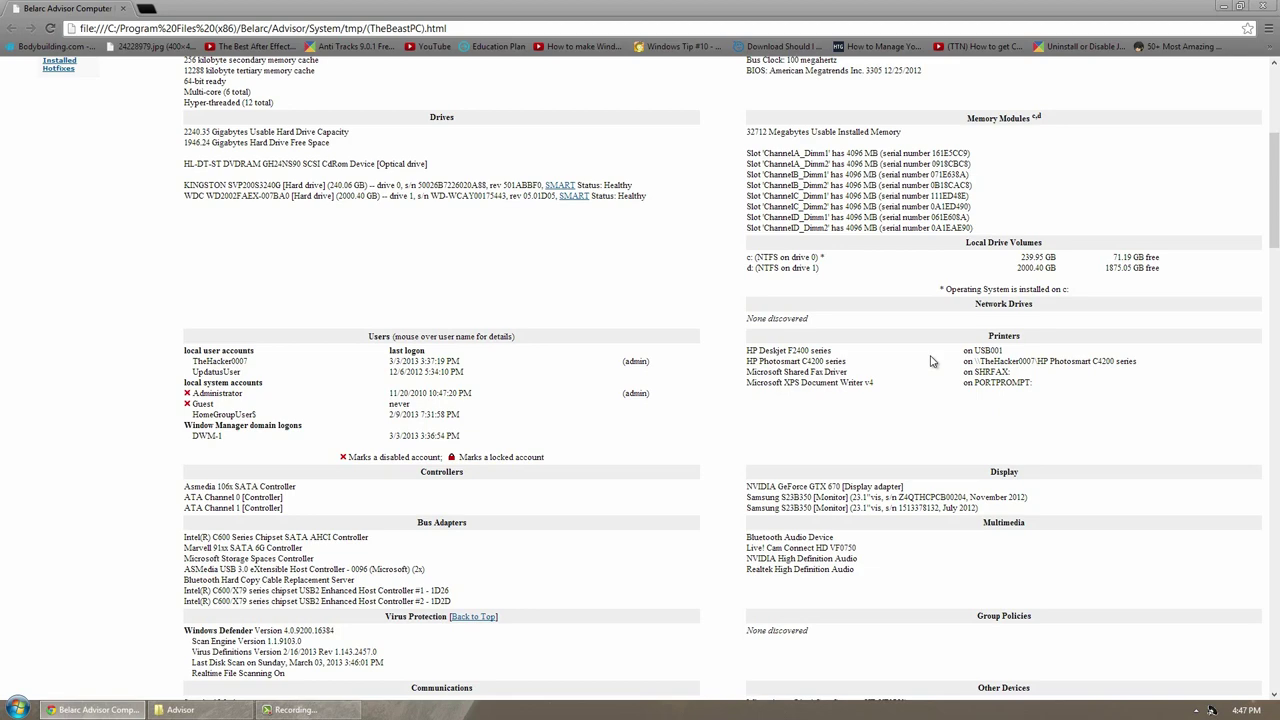
{"action": "scroll", "coordinate": [930, 361], "scroll_direction": "up", "scroll_amount": 3}
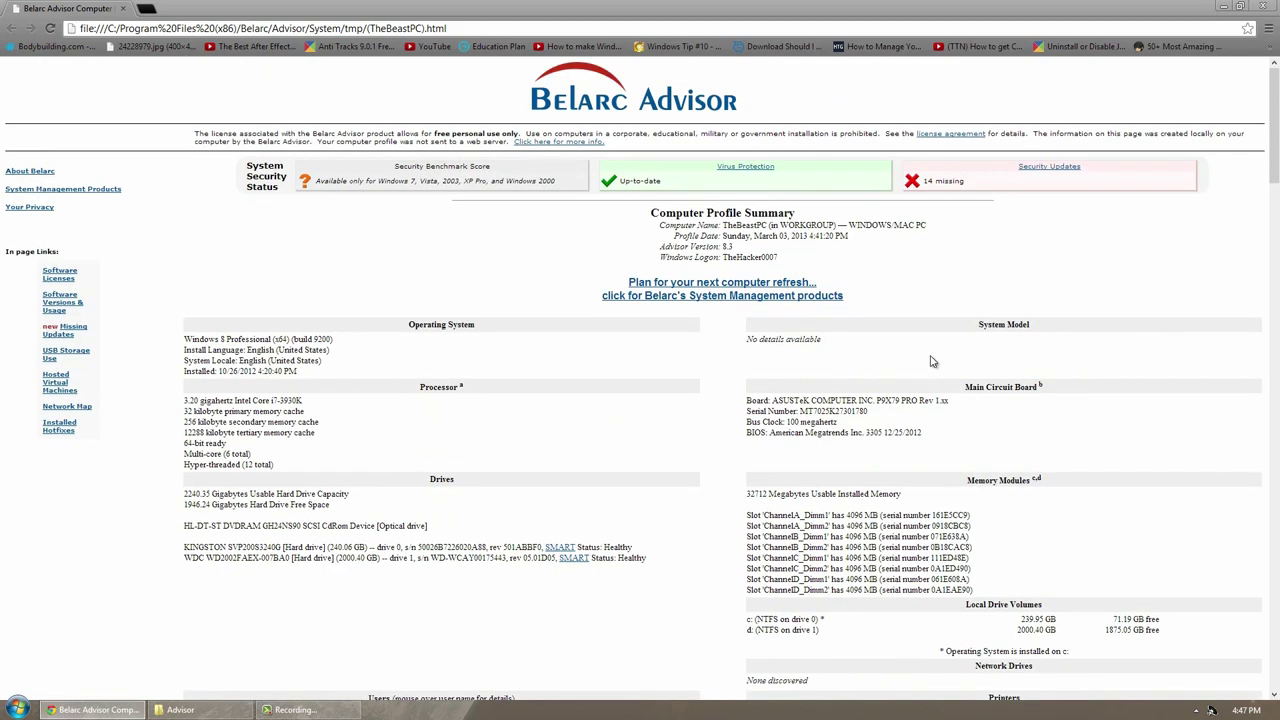
Copy the 32712 MB installed memory figure from the Memory Modules section
{"action": "left_click_drag", "start_coordinate": [233, 400], "coordinate": [305, 399]}
{"action": "left_click", "coordinate": [309, 408]}
{"action": "scroll", "coordinate": [645, 441], "scroll_direction": "down", "scroll_amount": 1}
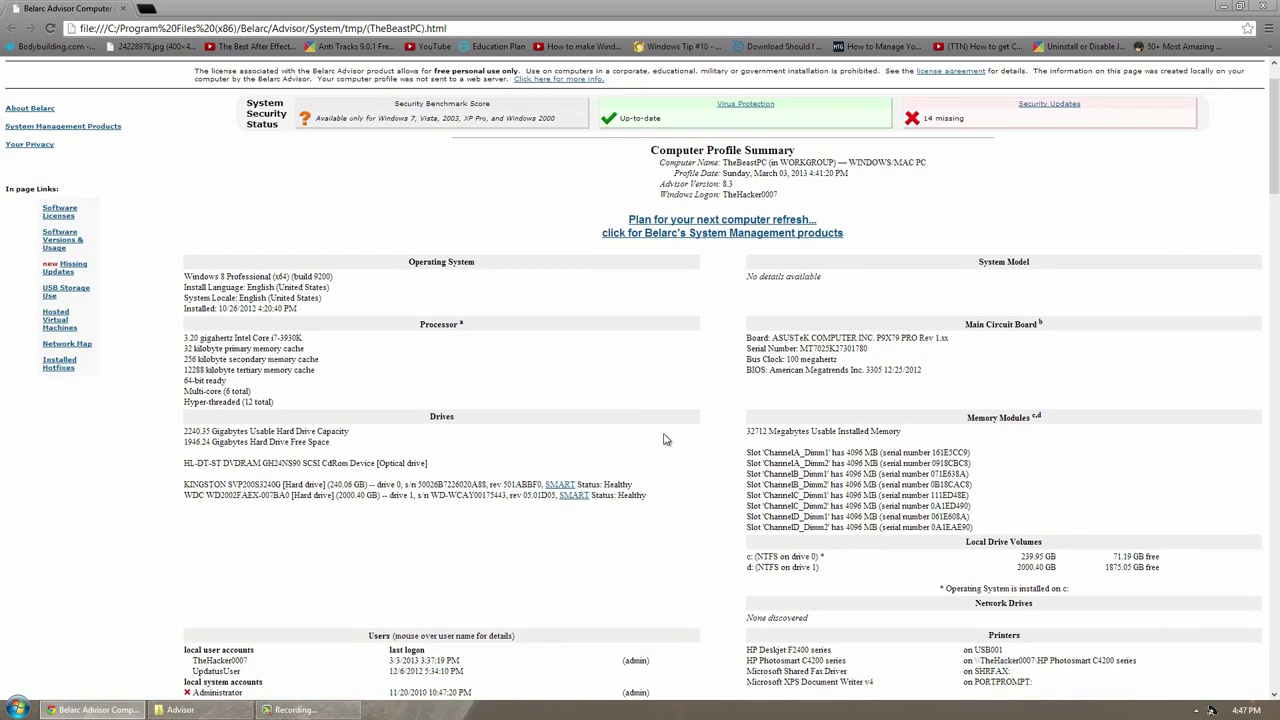
{"action": "mouse_move", "coordinate": [746, 431]}
{"action": "left_mouse_down"}
{"action": "mouse_move", "coordinate": [778, 431]}
{"action": "mouse_move", "coordinate": [767, 428]}
{"action": "left_mouse_up"}
{"action": "right_click", "coordinate": [768, 432]}
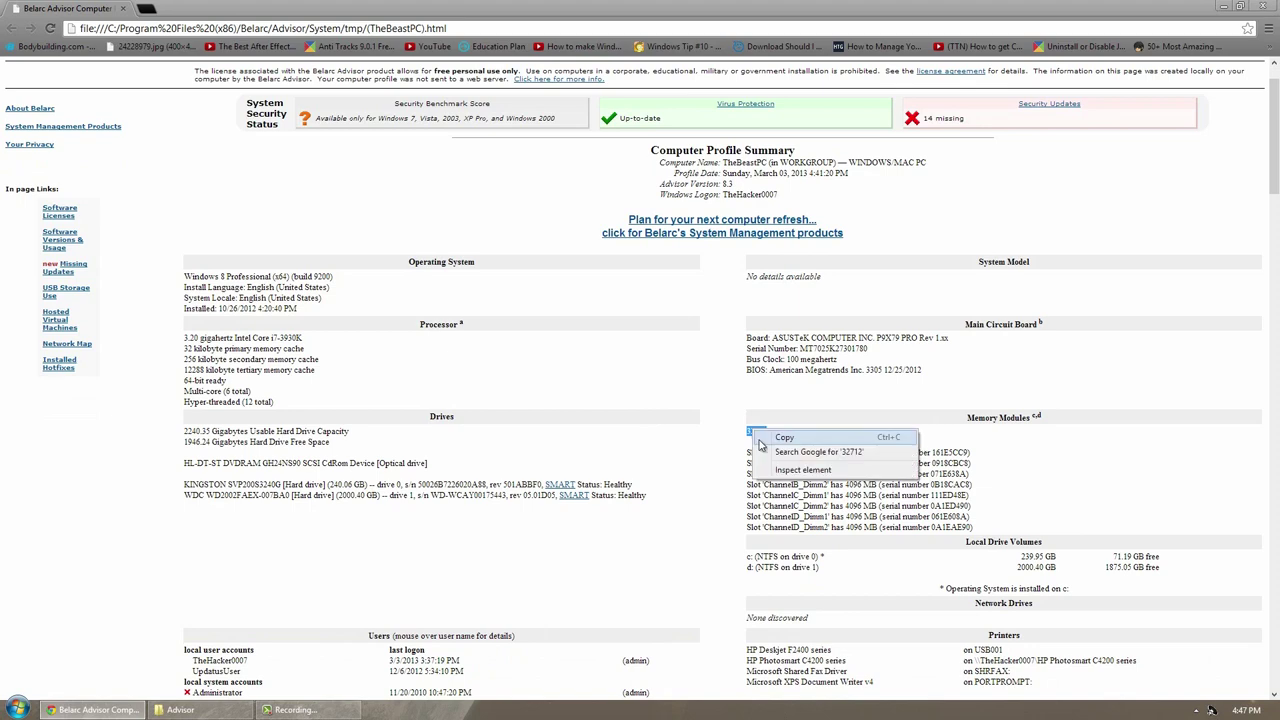
{"action": "left_click", "coordinate": [783, 437]}
{"action": "left_click", "coordinate": [147, 9]}
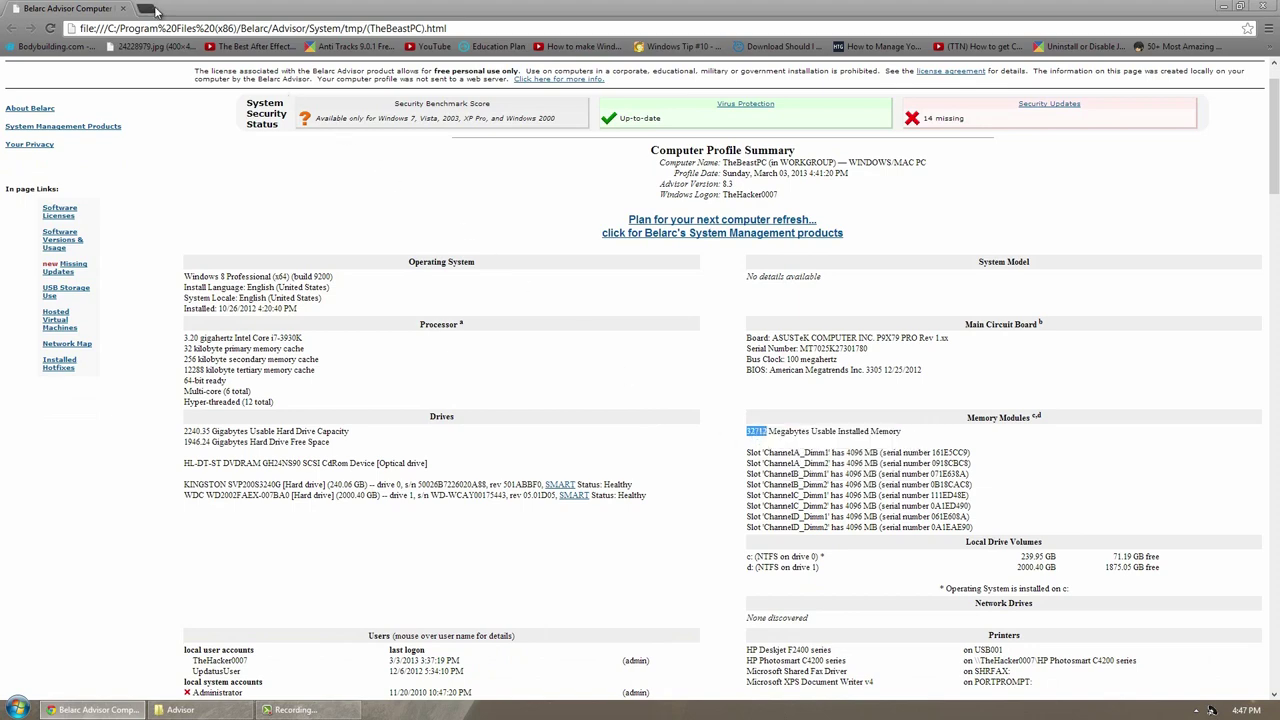
Search '32712 mb to gb' to convert the memory figure to gigabytes
{"action": "key", "text": "ctrl+v"}
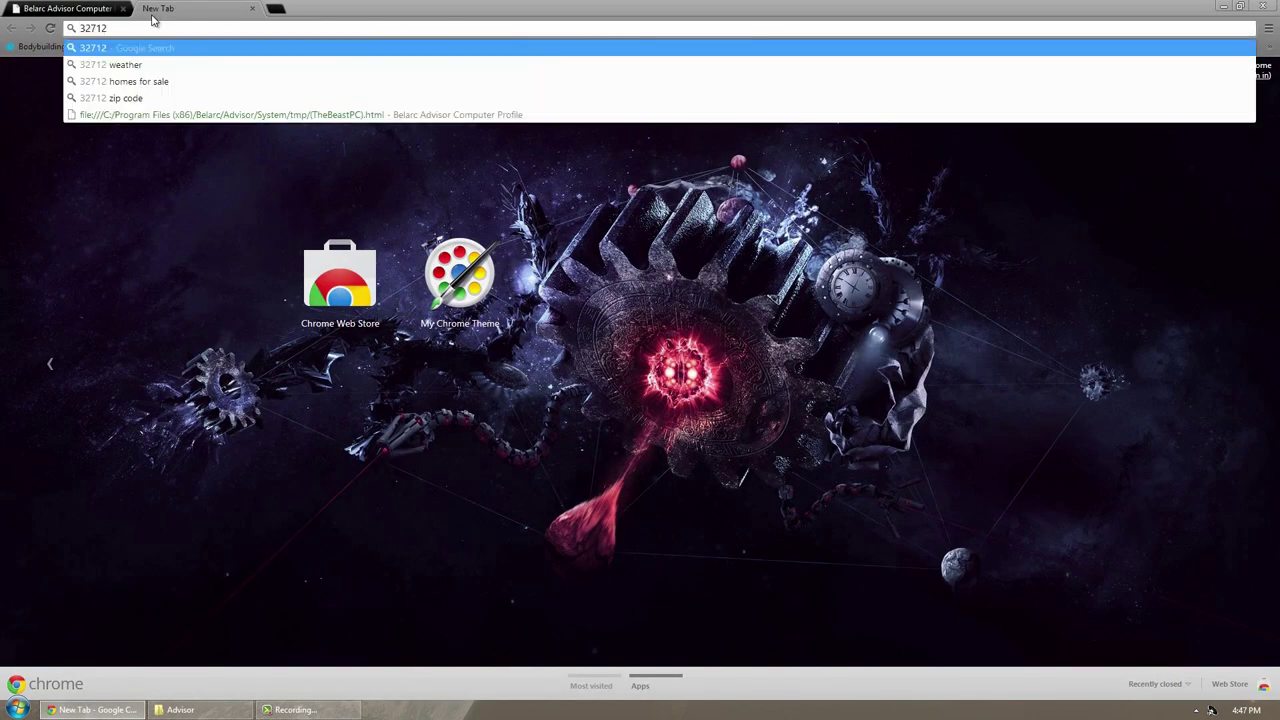
{"action": "type", "text": "mb t"}
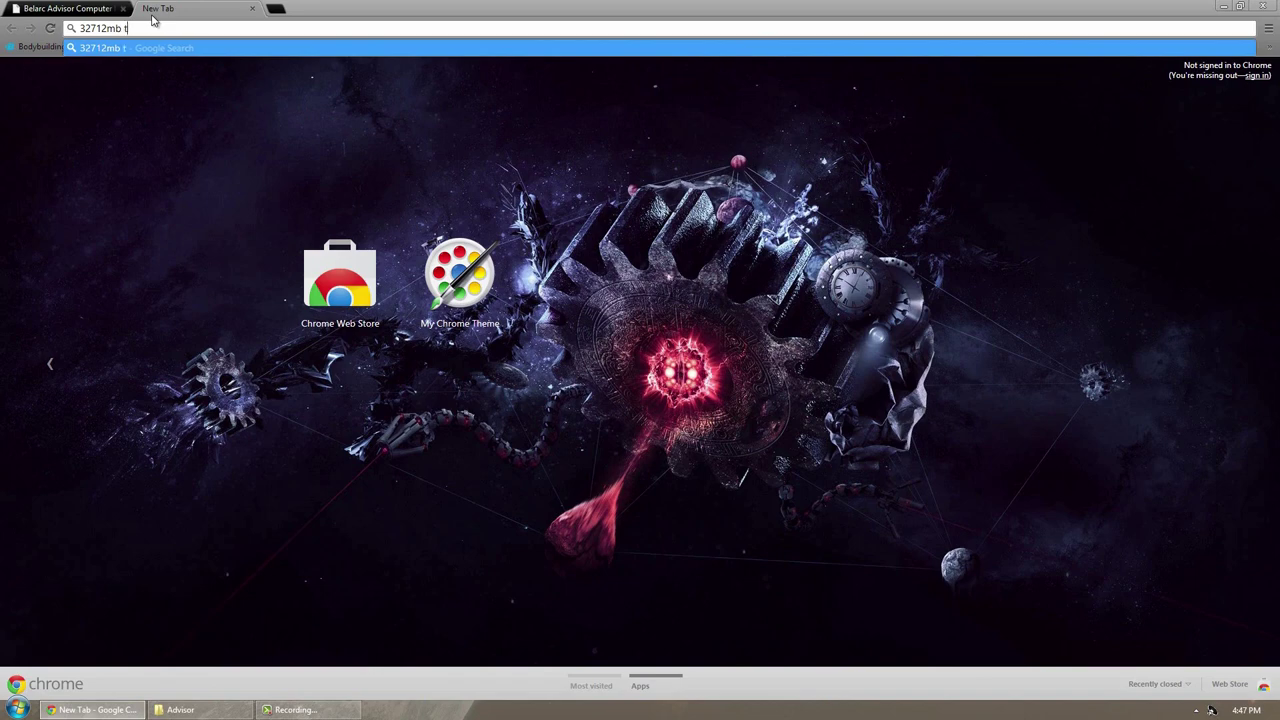
{"action": "type", "text": "o gb"}
{"action": "key", "text": "Return"}
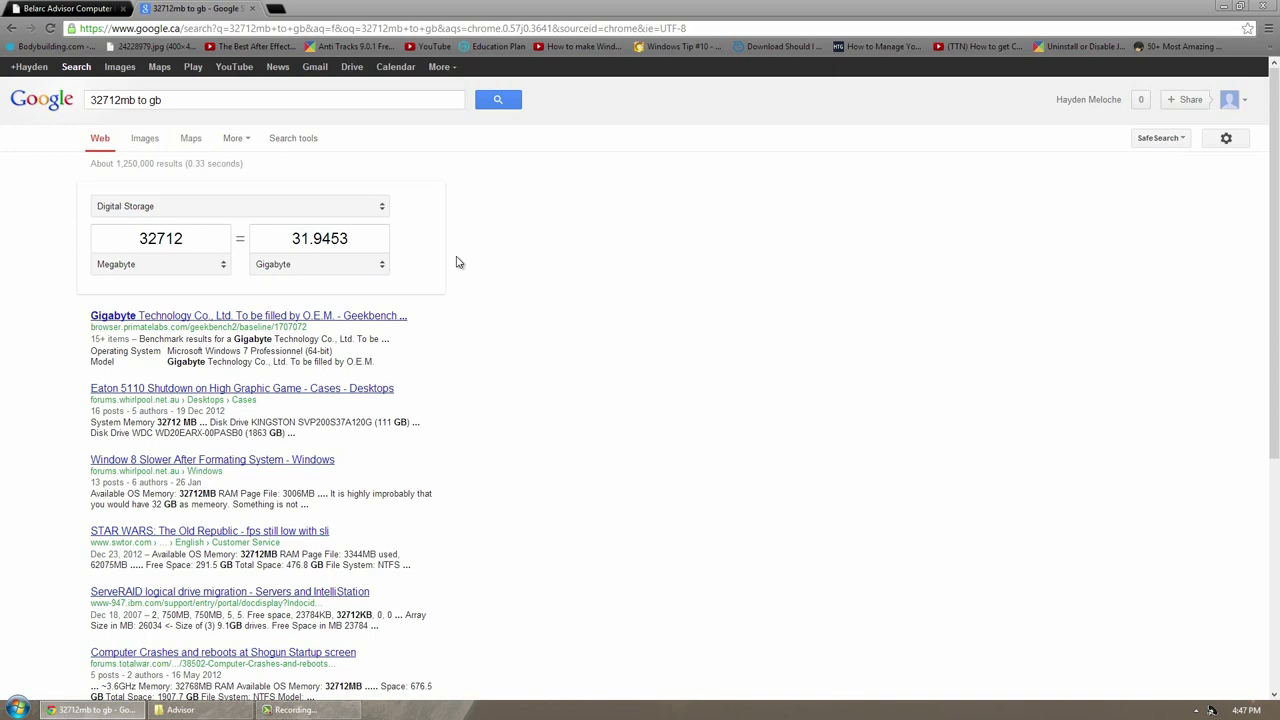
Return to the Belarc Advisor profile and scroll through its hardware sections
{"action": "left_click", "coordinate": [56, 8]}
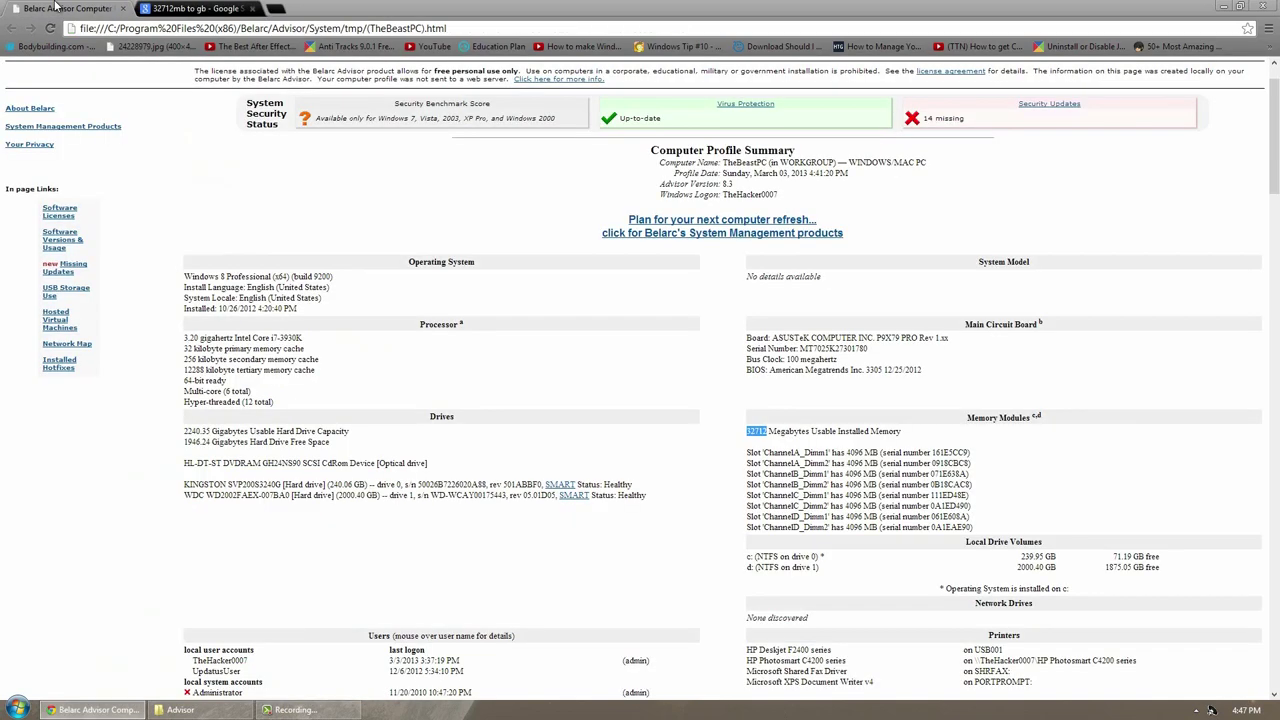
{"action": "scroll", "coordinate": [1003, 522], "scroll_direction": "down", "scroll_amount": 3}
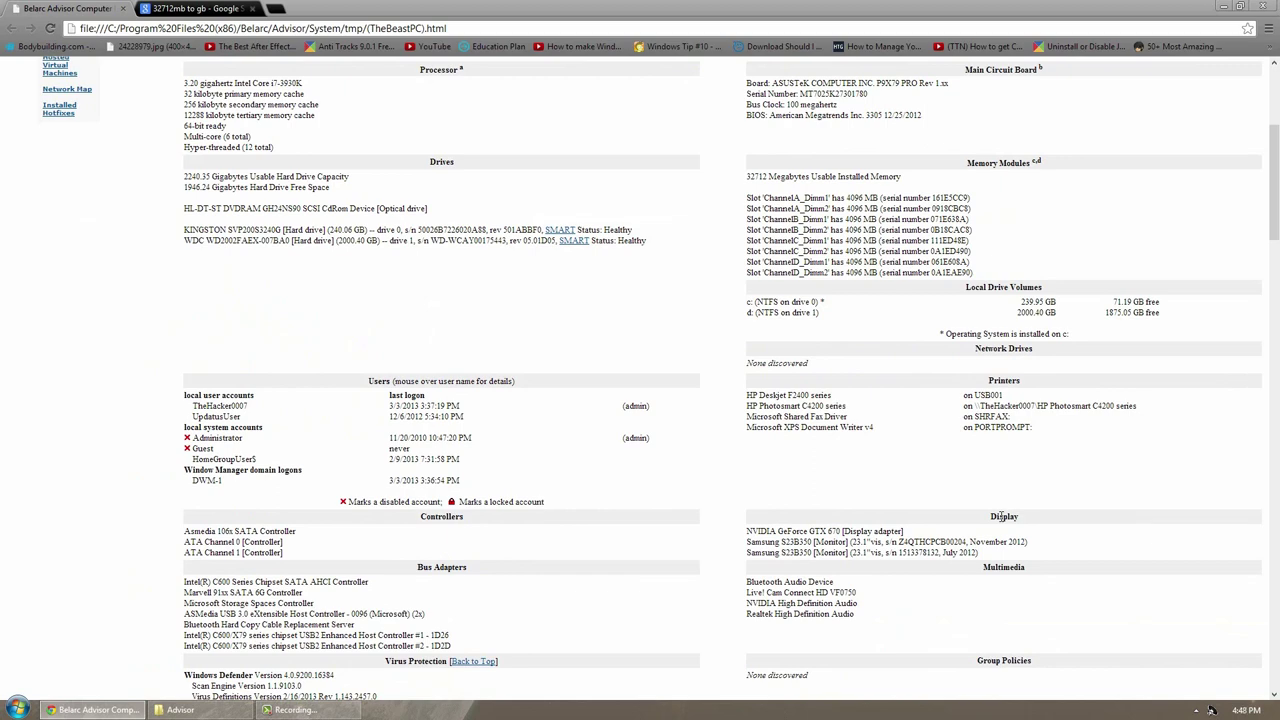
{"action": "scroll", "coordinate": [1000, 516], "scroll_direction": "down", "scroll_amount": 2}
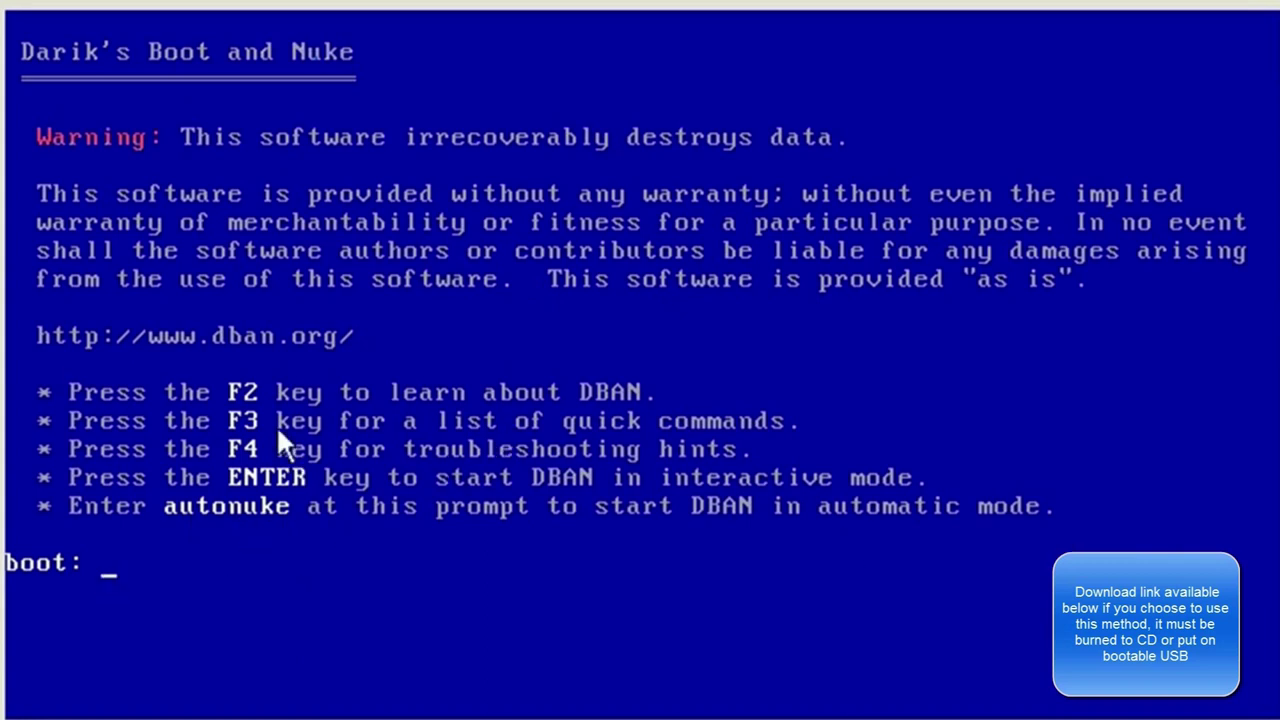
Review DBAN's quick wipe commands, then start DBAN in interactive mode
{"action": "key", "text": "F3"}
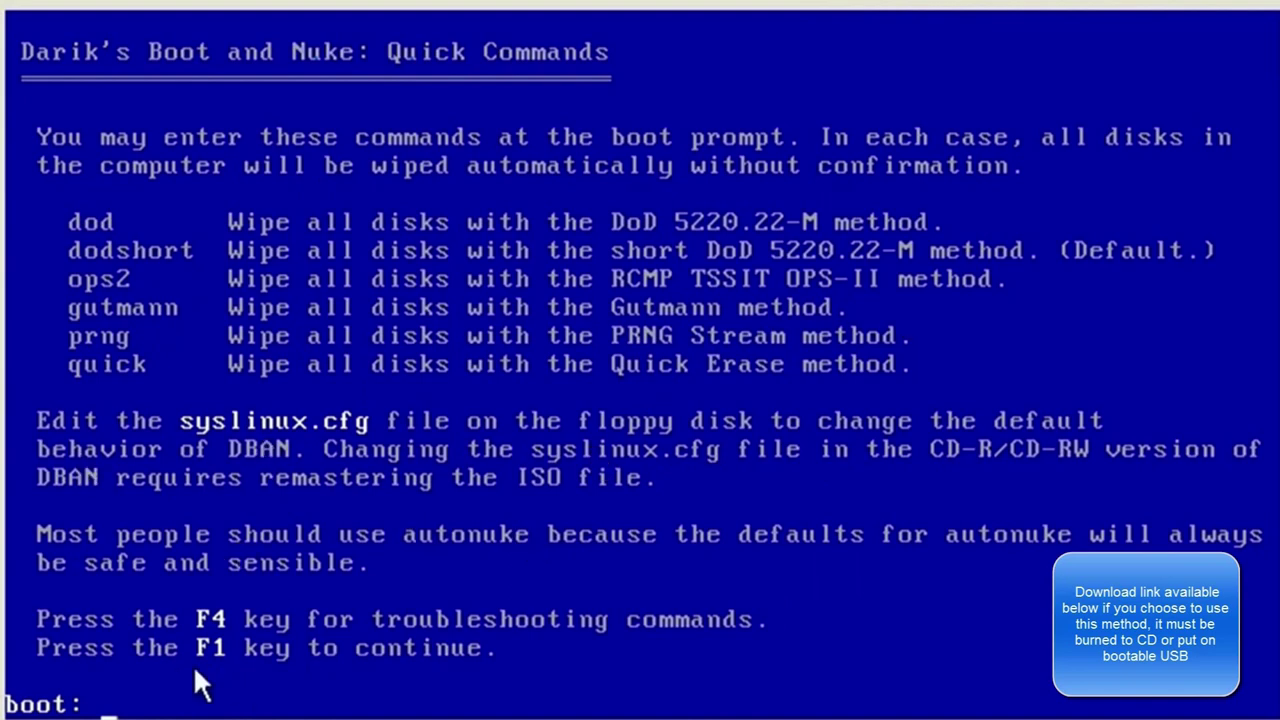
{"action": "key", "text": "F1"}
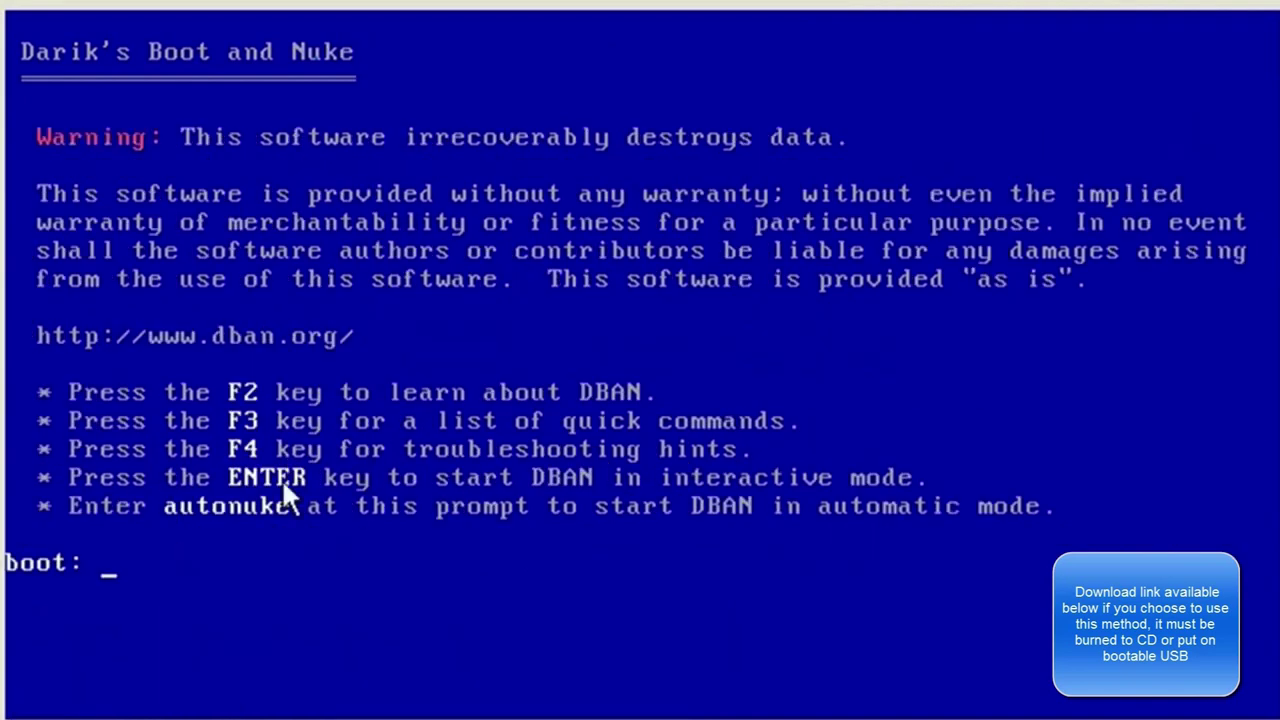
{"action": "key", "text": "Return"}
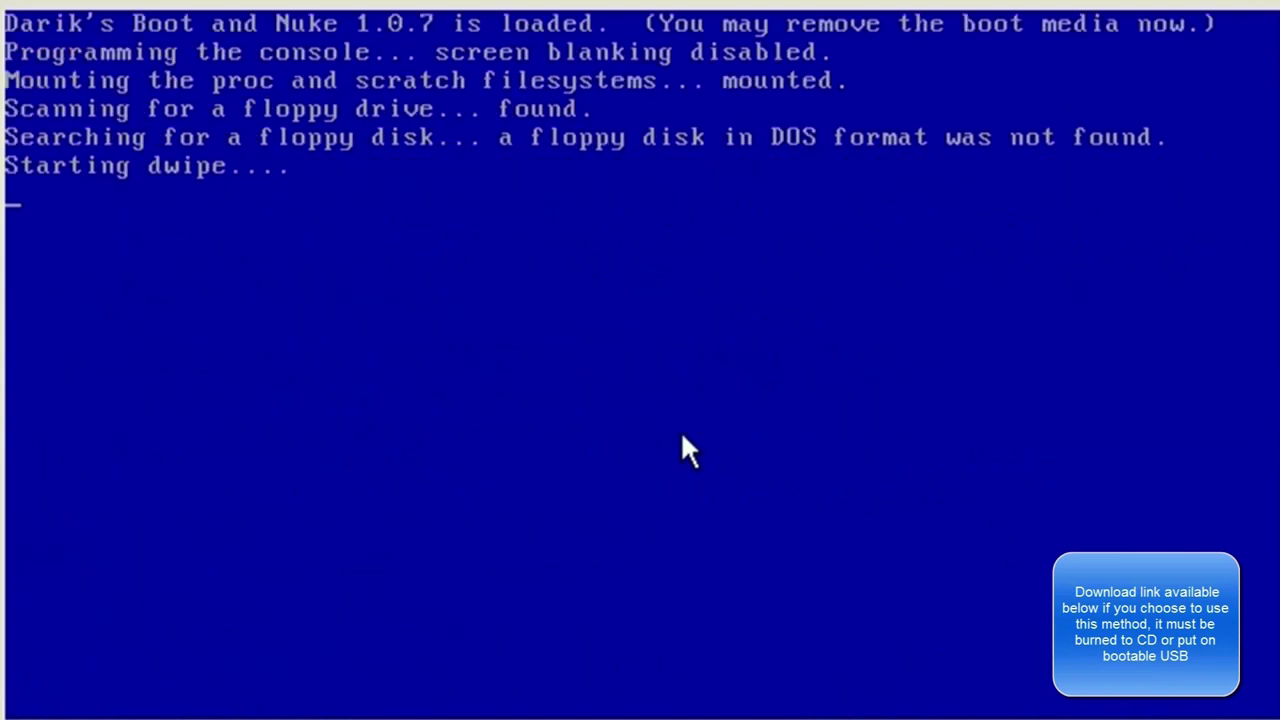
Move to the Partition entry, list the wipe methods and highlight Quick Erase
{"action": "key", "text": "Down"}
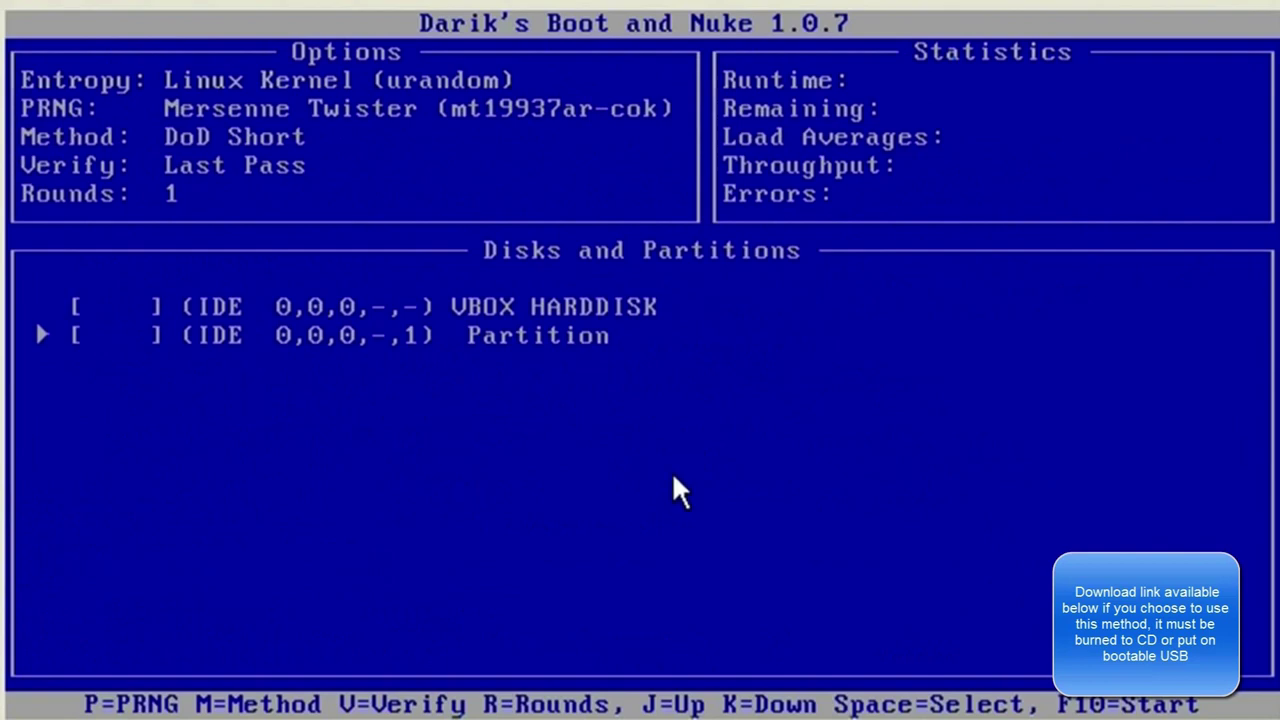
{"action": "key", "text": "Up"}
{"action": "key", "text": "Down"}
{"action": "key", "text": "Up"}
{"action": "key", "text": "Down"}
{"action": "key", "text": "m"}
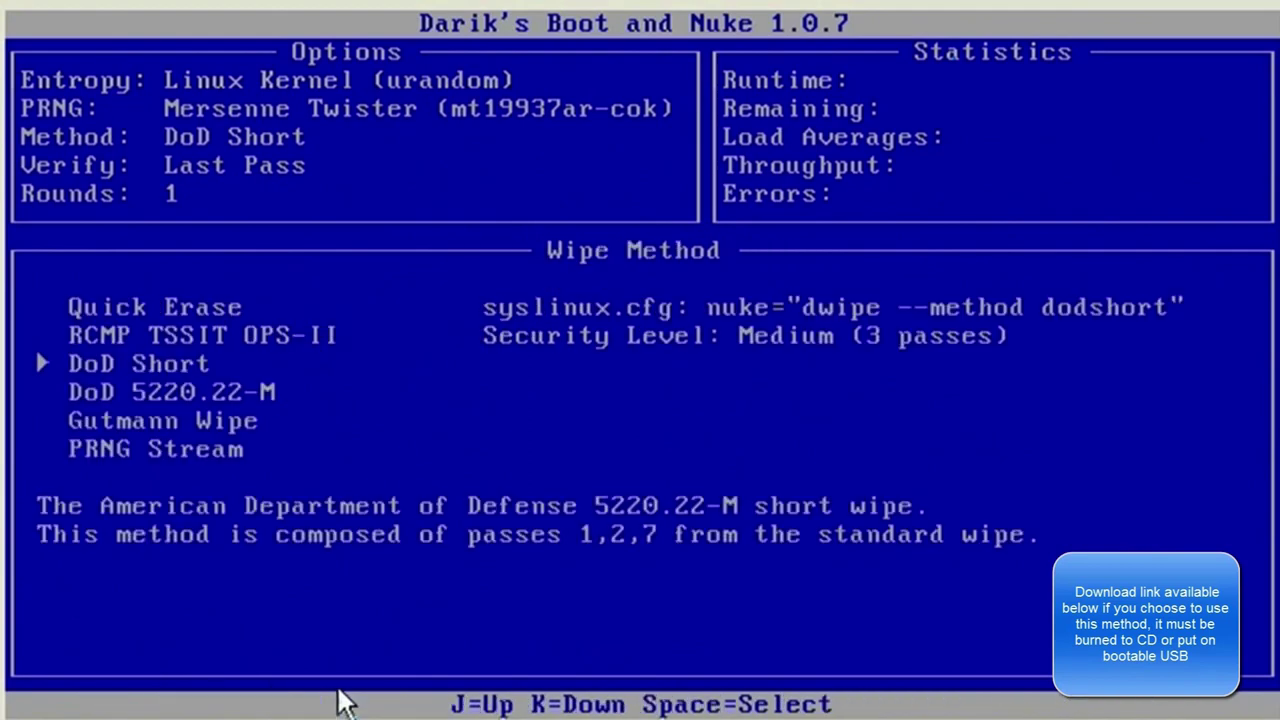
{"action": "key", "text": "j"}
{"action": "key", "text": "j"}
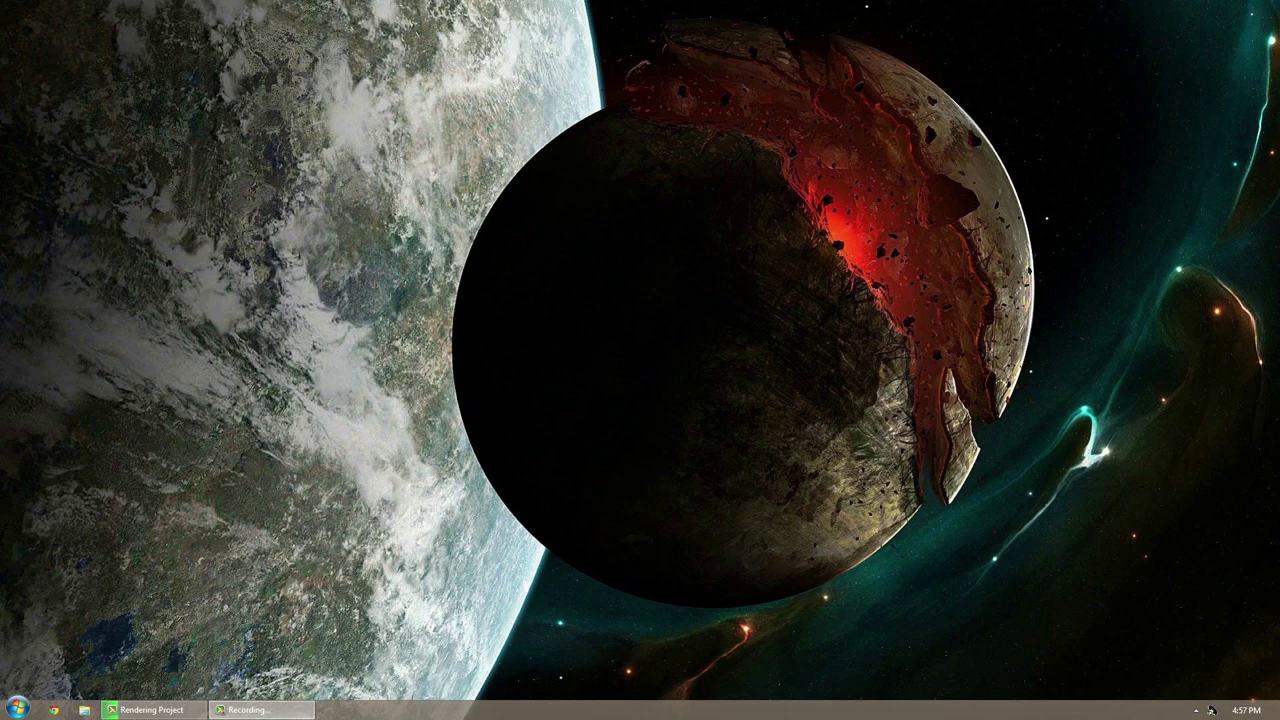
Launch Windows Update from the Start search and check for new updates
{"action": "left_click", "coordinate": [18, 710]}
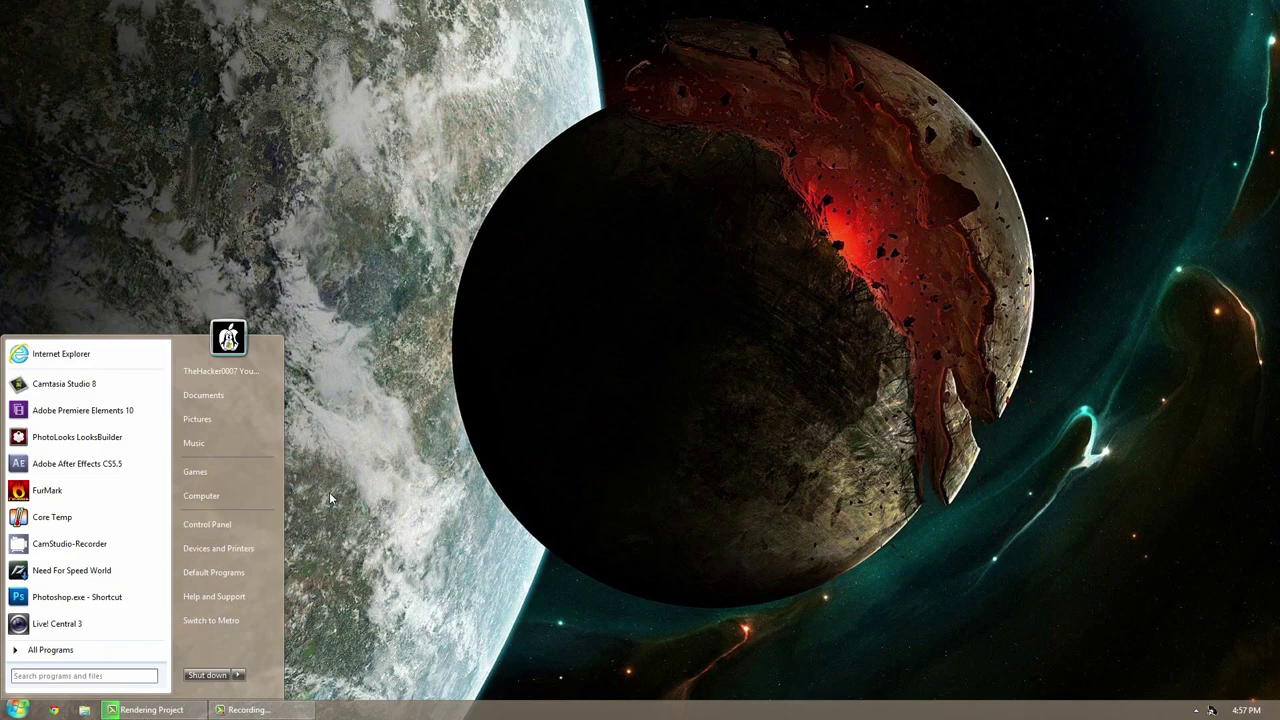
{"action": "type", "text": "window"}
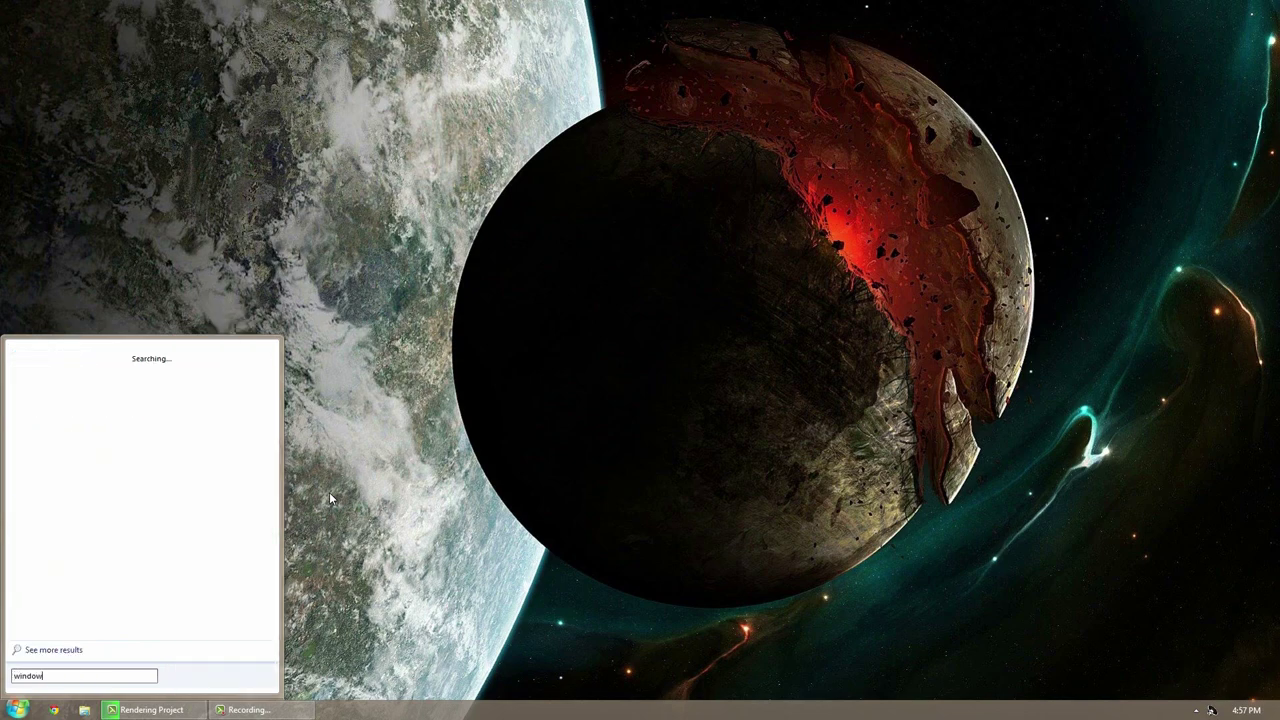
{"action": "type", "text": "s update"}
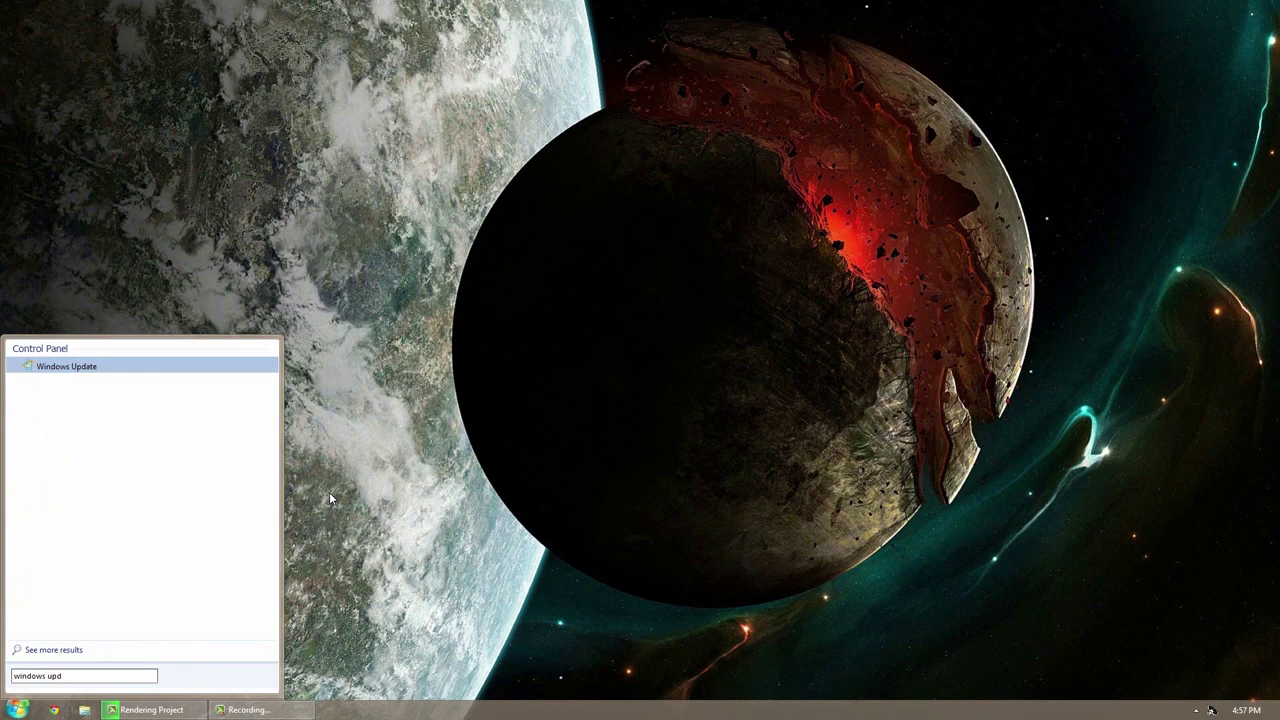
{"action": "key", "text": "Return"}
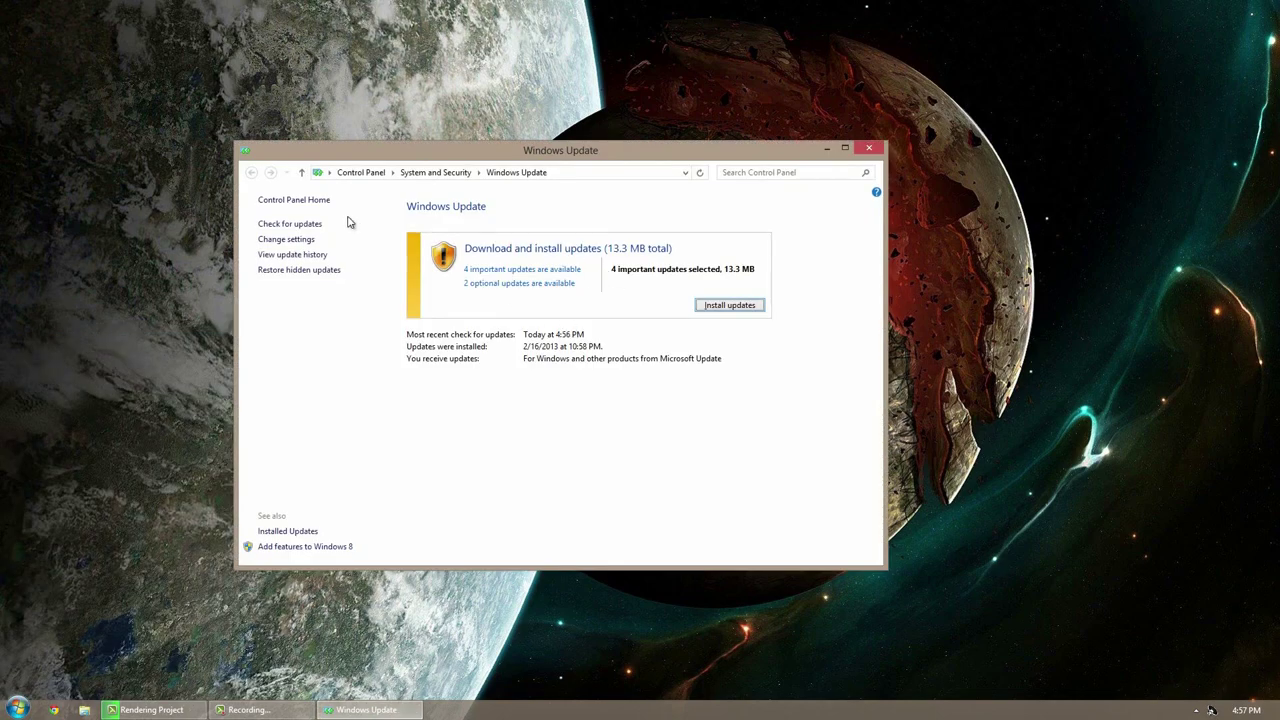
{"action": "left_click", "coordinate": [314, 226]}
Select all six updates, including the optional nVidia driver updates, and start installing
{"action": "left_click", "coordinate": [503, 284]}
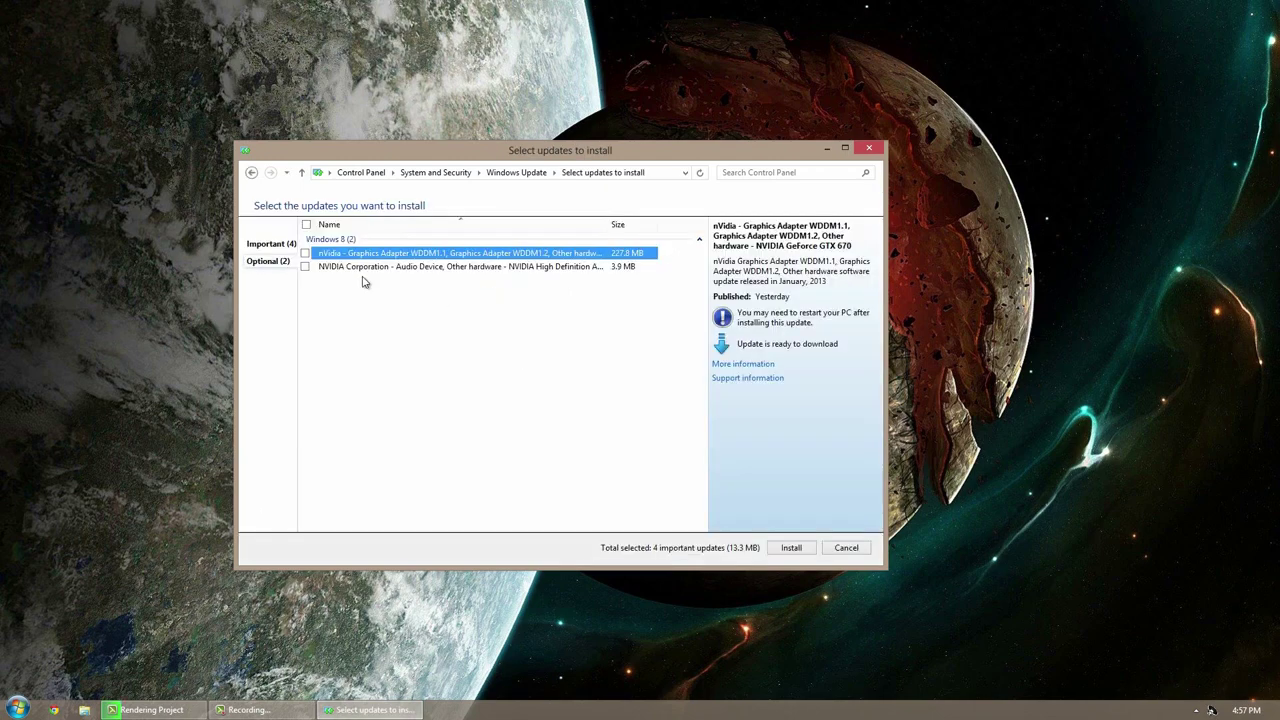
{"action": "left_click", "coordinate": [306, 225]}
{"action": "left_click", "coordinate": [790, 548]}
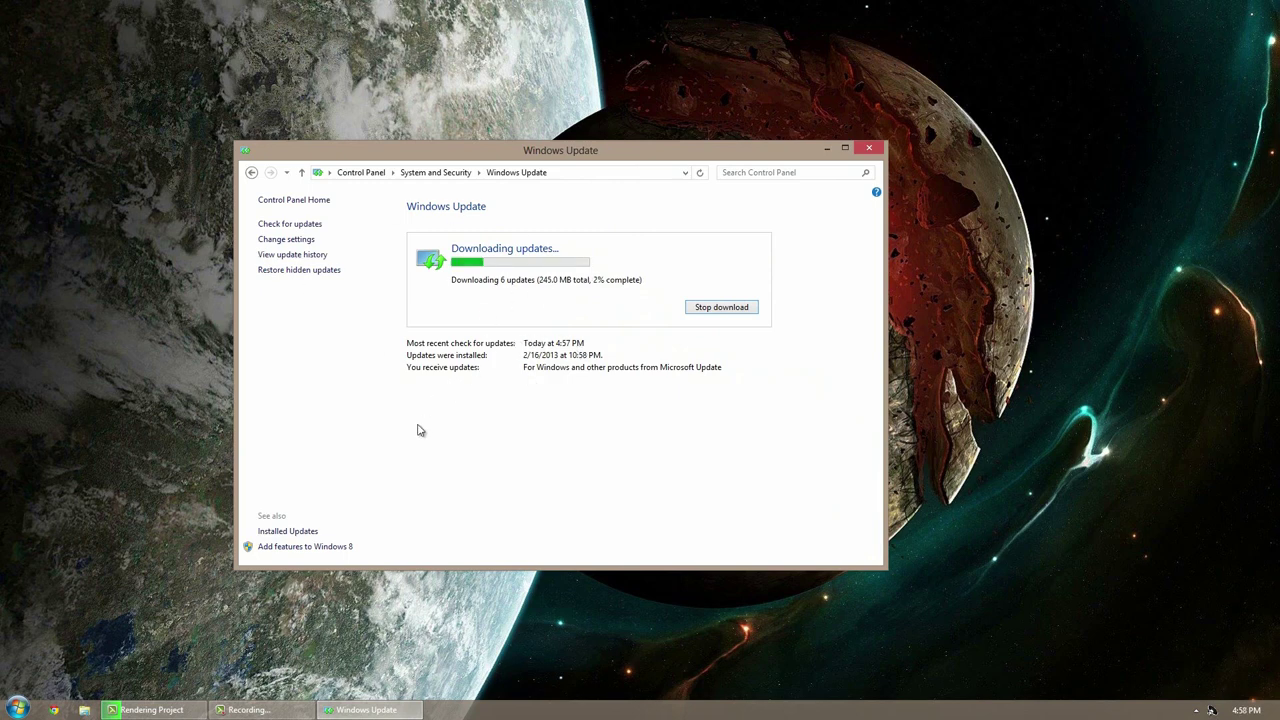
Leave important updates on 'Check for updates but let me choose' and save the settings
{"action": "left_click", "coordinate": [296, 243]}
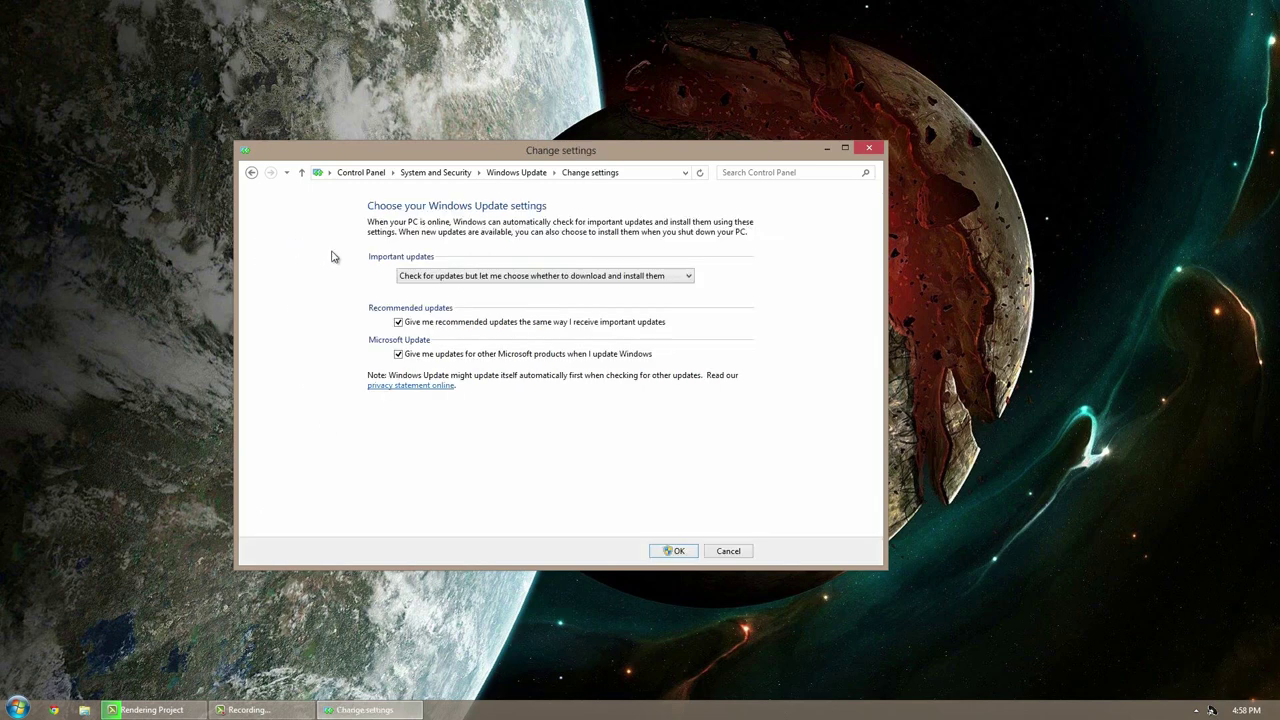
{"action": "left_click", "coordinate": [548, 278]}
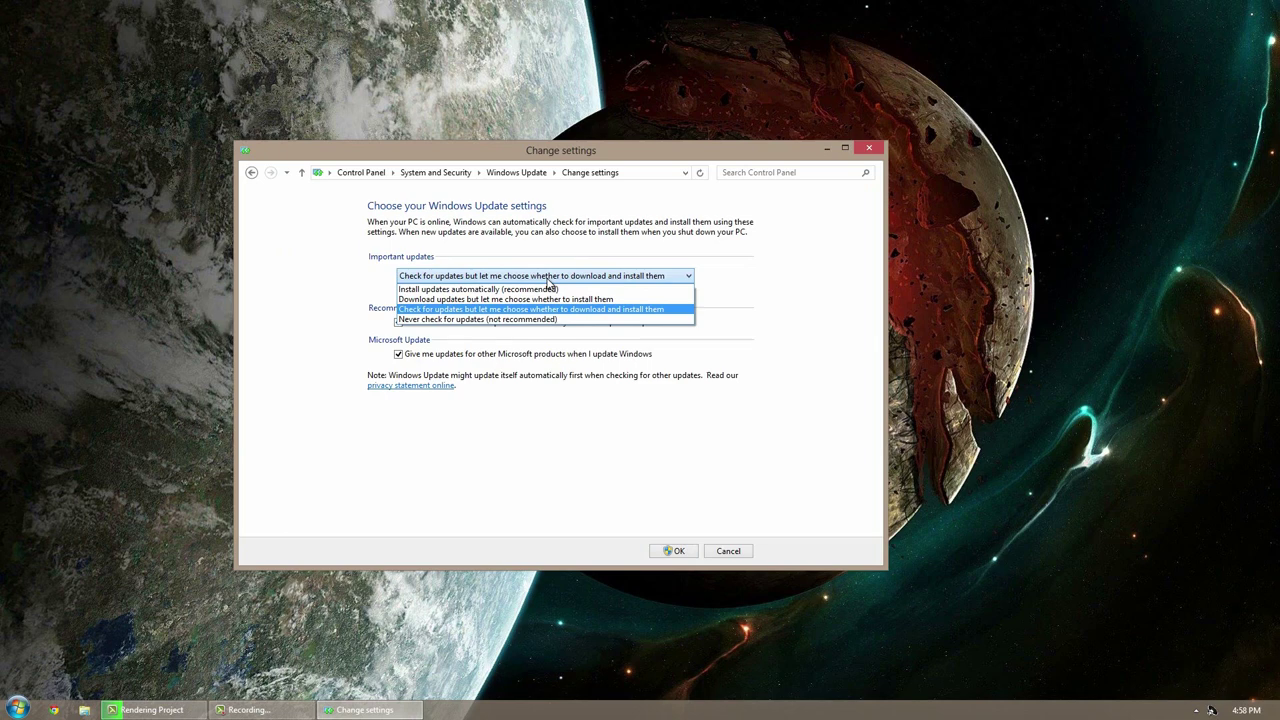
{"action": "left_click", "coordinate": [548, 279]}
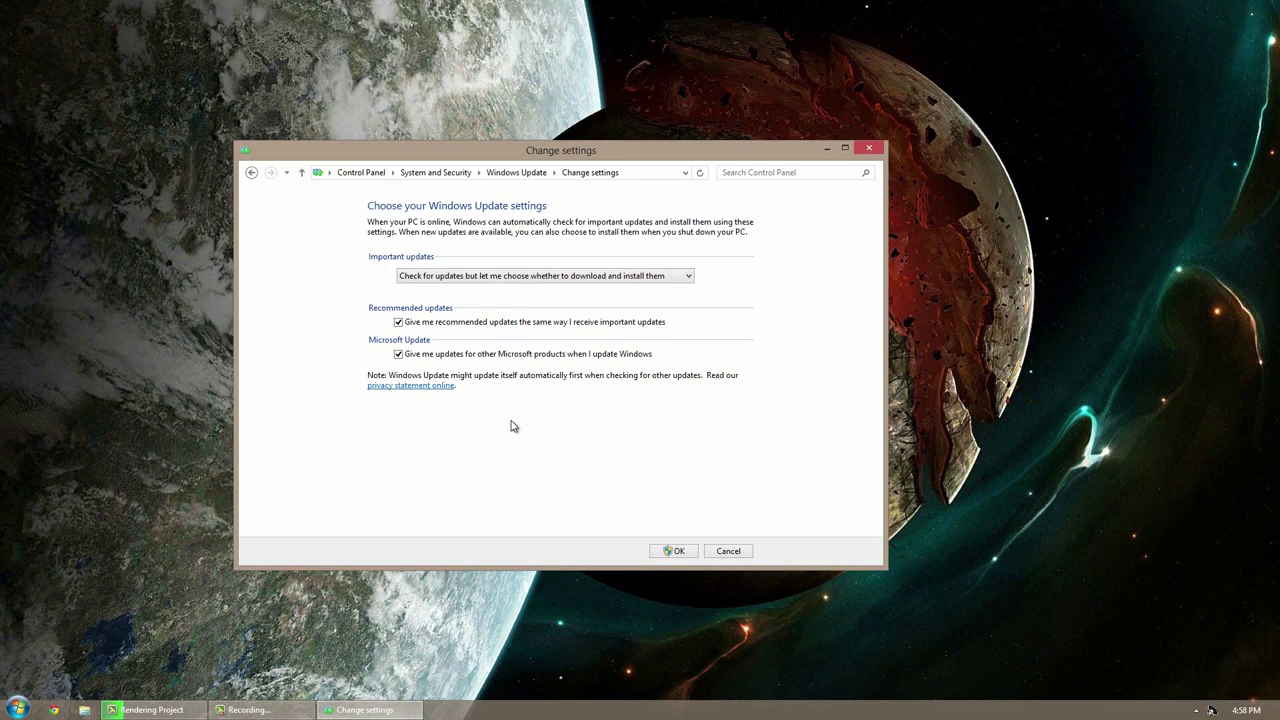
{"action": "left_click", "coordinate": [676, 552]}
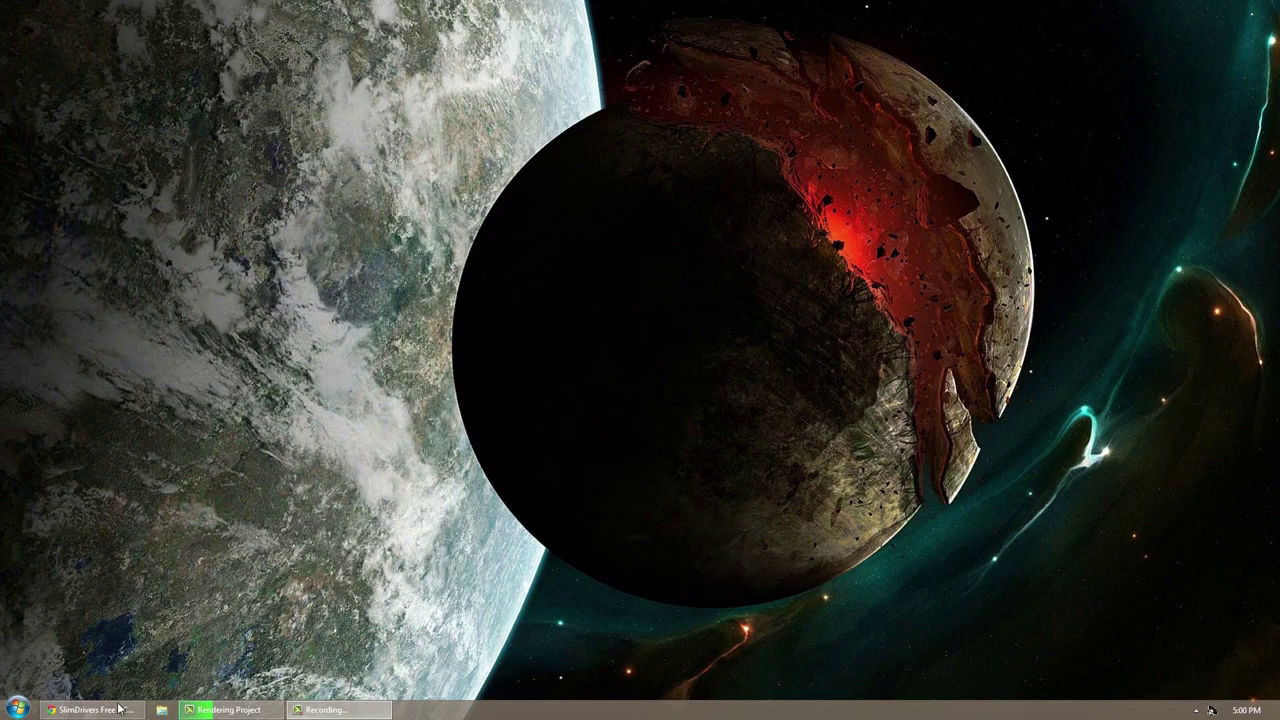
Download slimdrivers-setup.exe from Download.com and install SlimDrivers Free, accepting the license
{"action": "key", "text": "alt+Tab"}
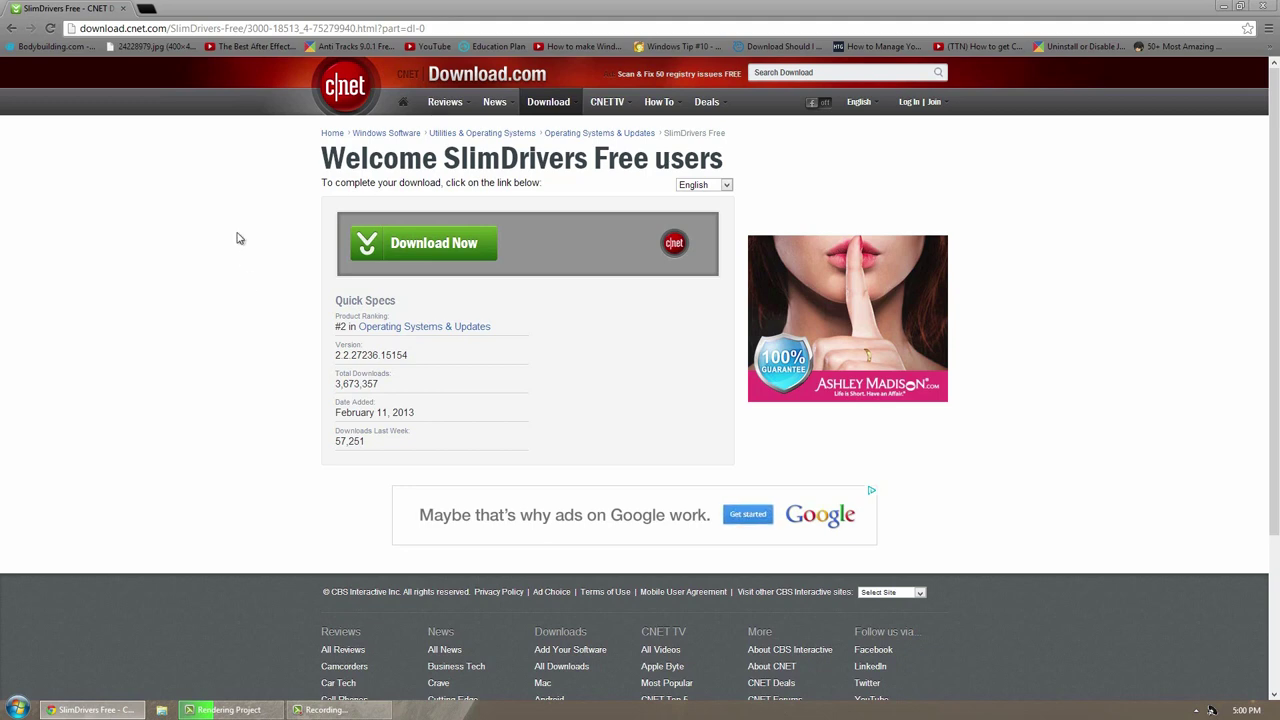
{"action": "left_click", "coordinate": [418, 258]}
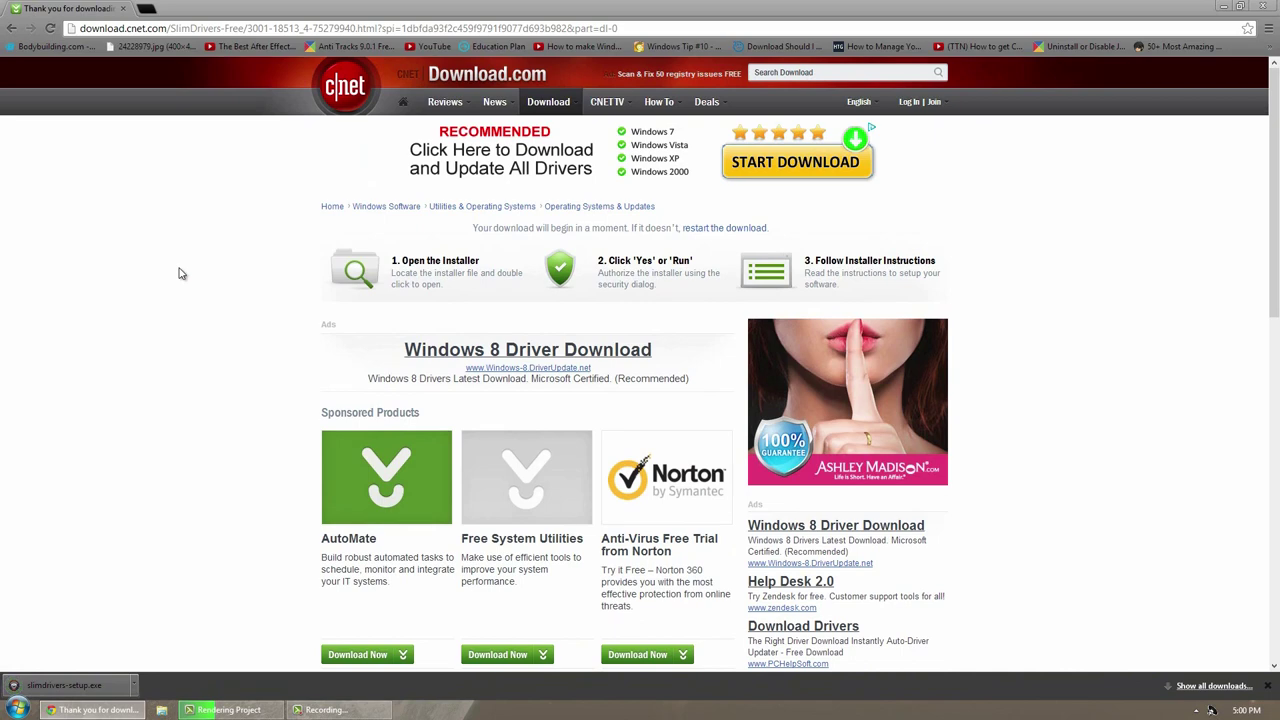
{"action": "left_click", "coordinate": [75, 685]}
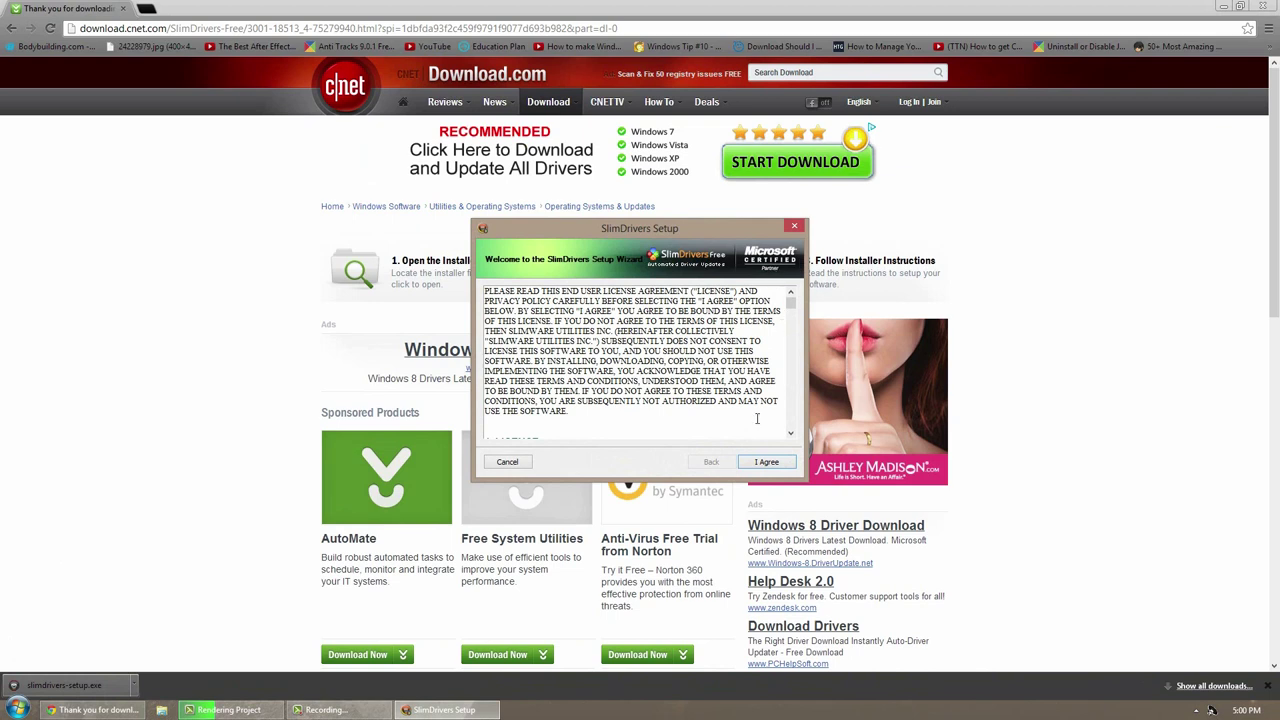
{"action": "left_click", "coordinate": [764, 462]}
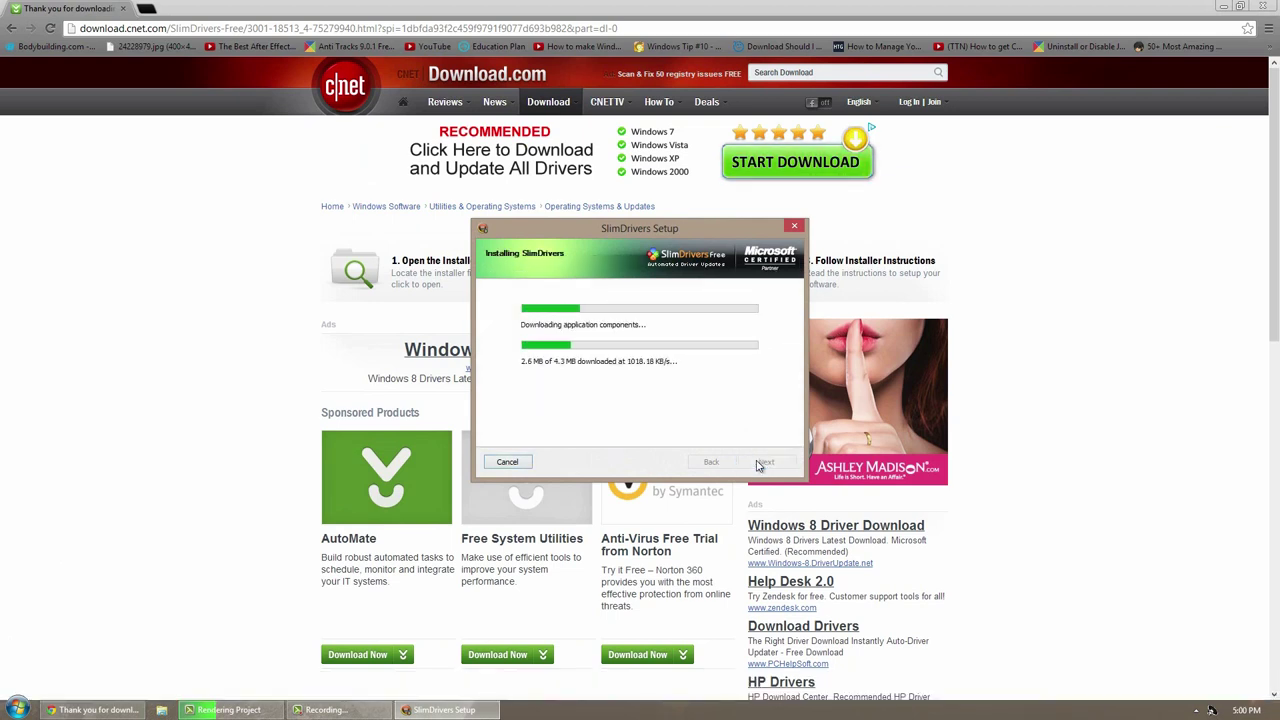
Close the Chrome browser so only SlimDrivers remains on screen
{"action": "left_click", "coordinate": [1263, 6]}
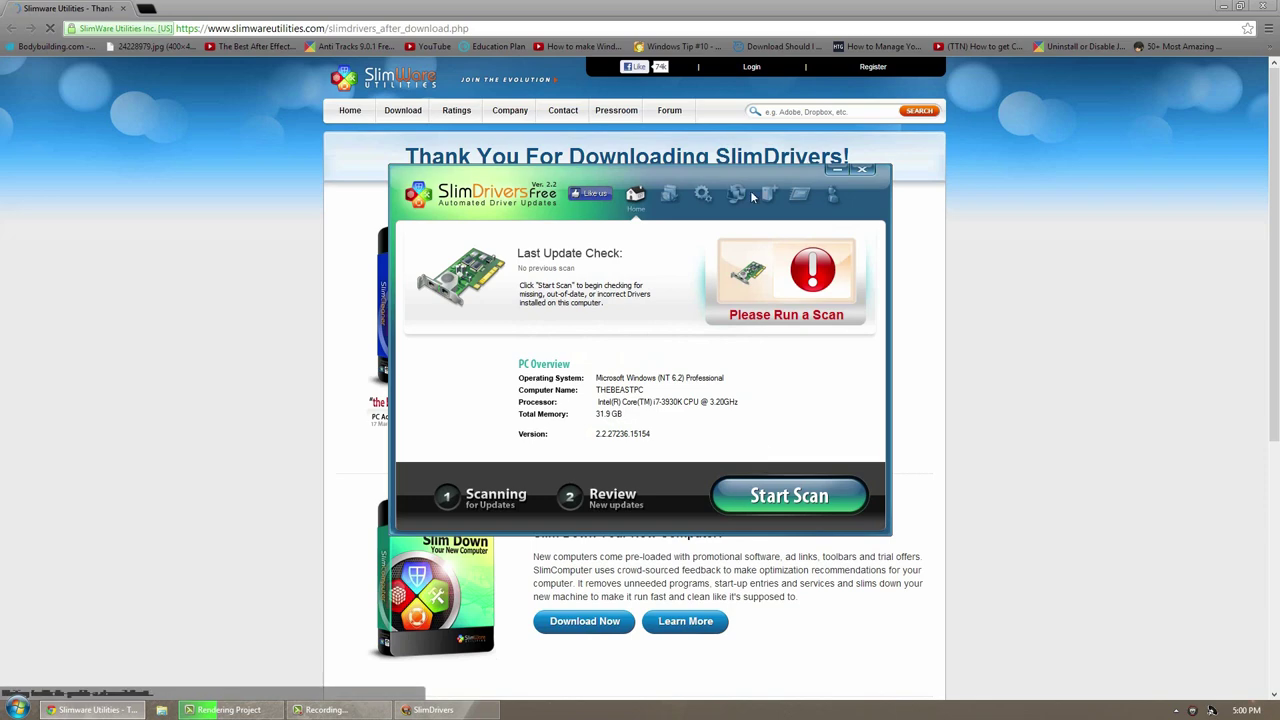
{"action": "double_click", "coordinate": [698, 8]}
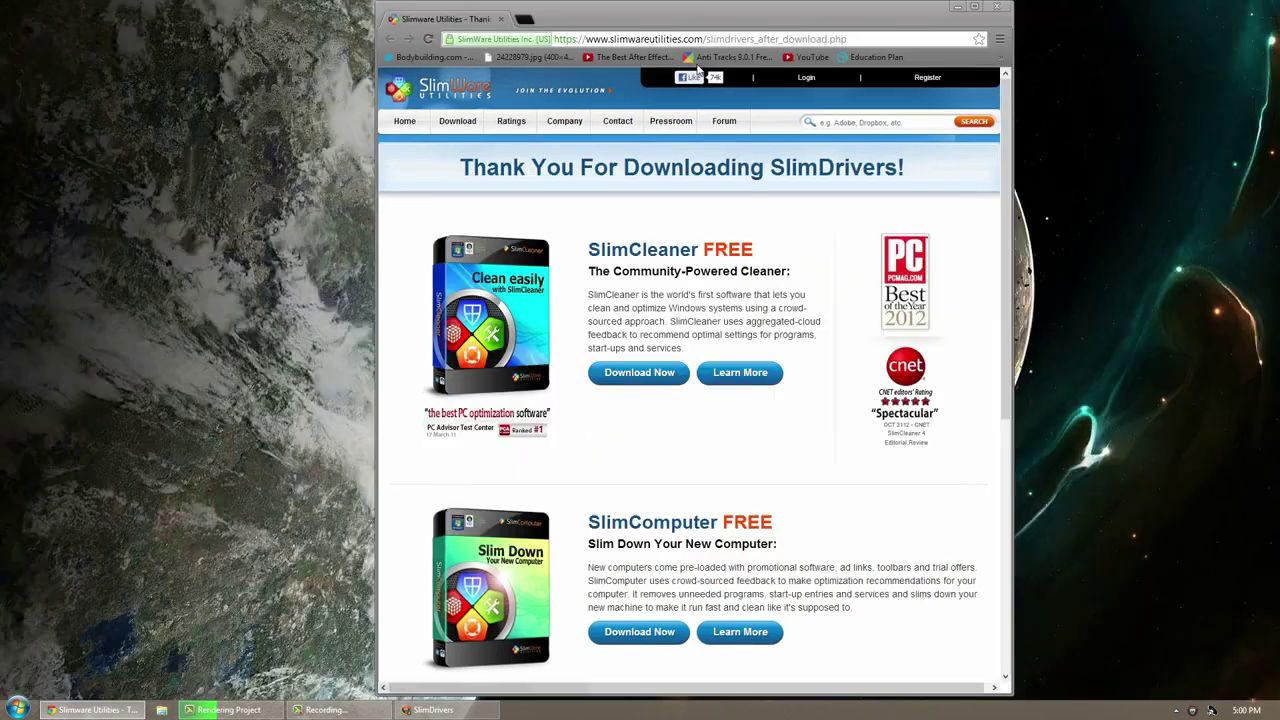
{"action": "double_click", "coordinate": [698, 10]}
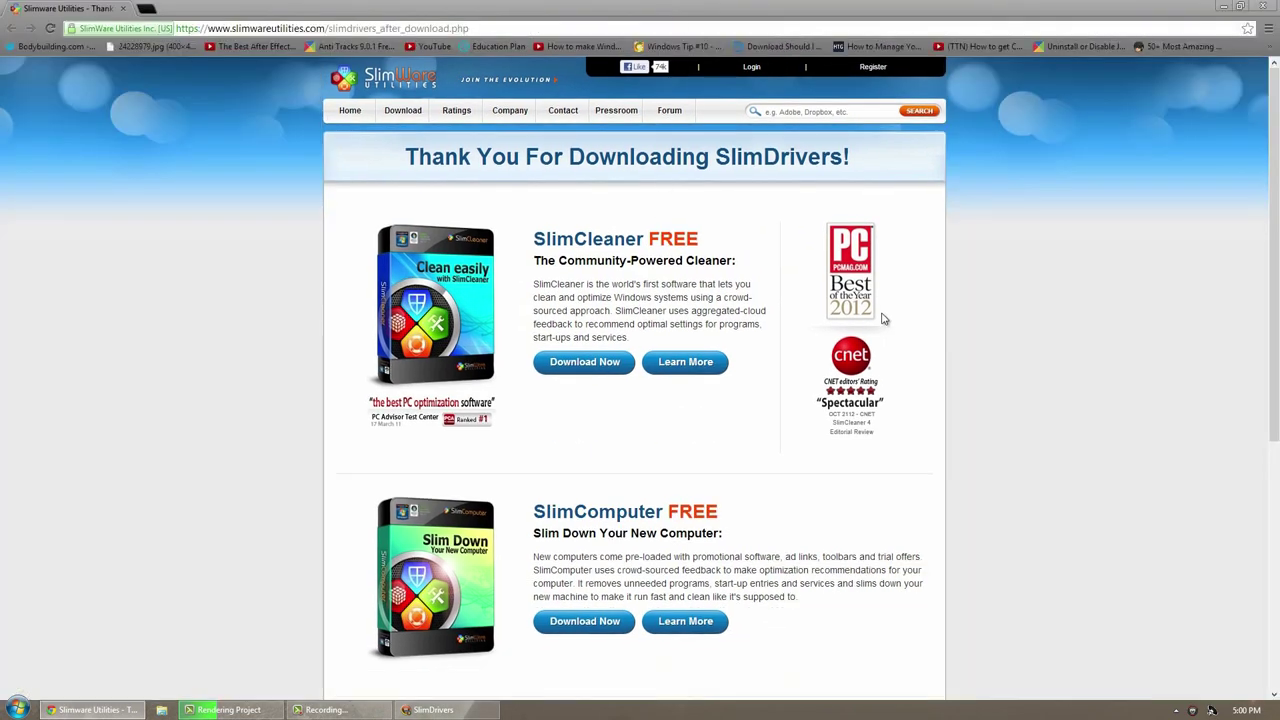
{"action": "left_click", "coordinate": [1268, 8]}
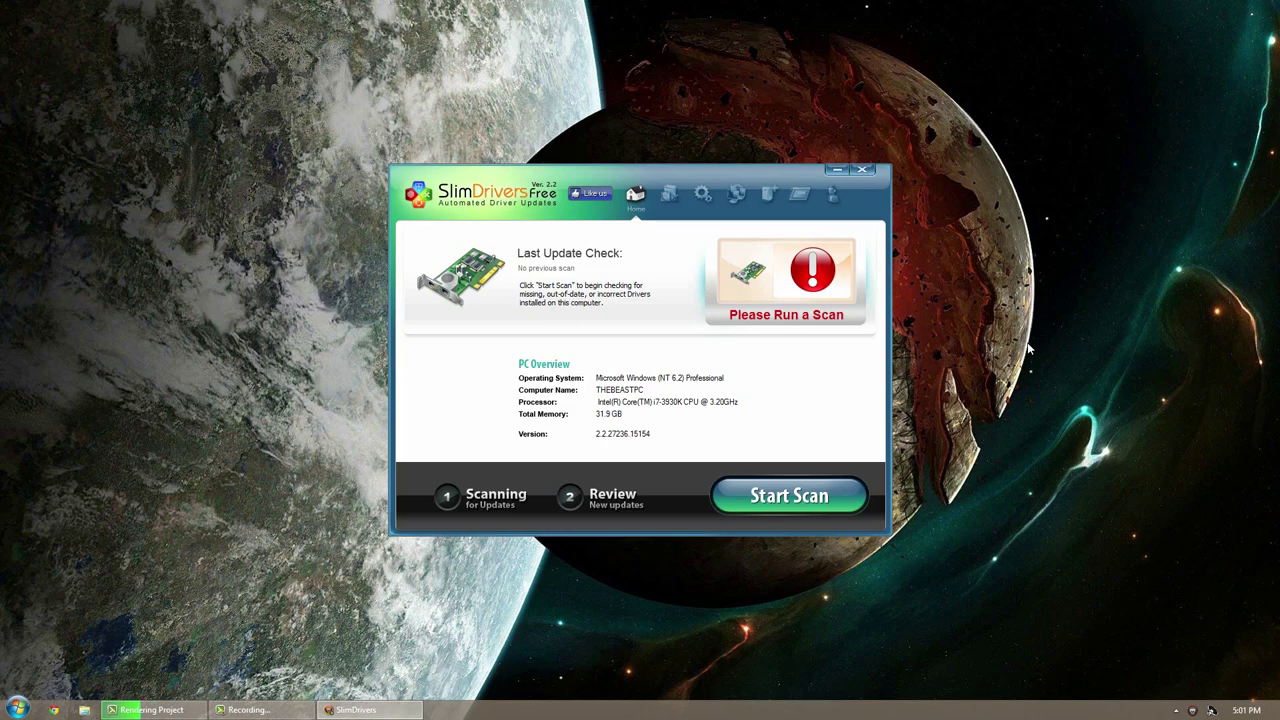
Scan for outdated drivers, review the 70 results, and download the NVIDIA GeForce GTX 670 update
{"action": "left_click", "coordinate": [790, 497]}
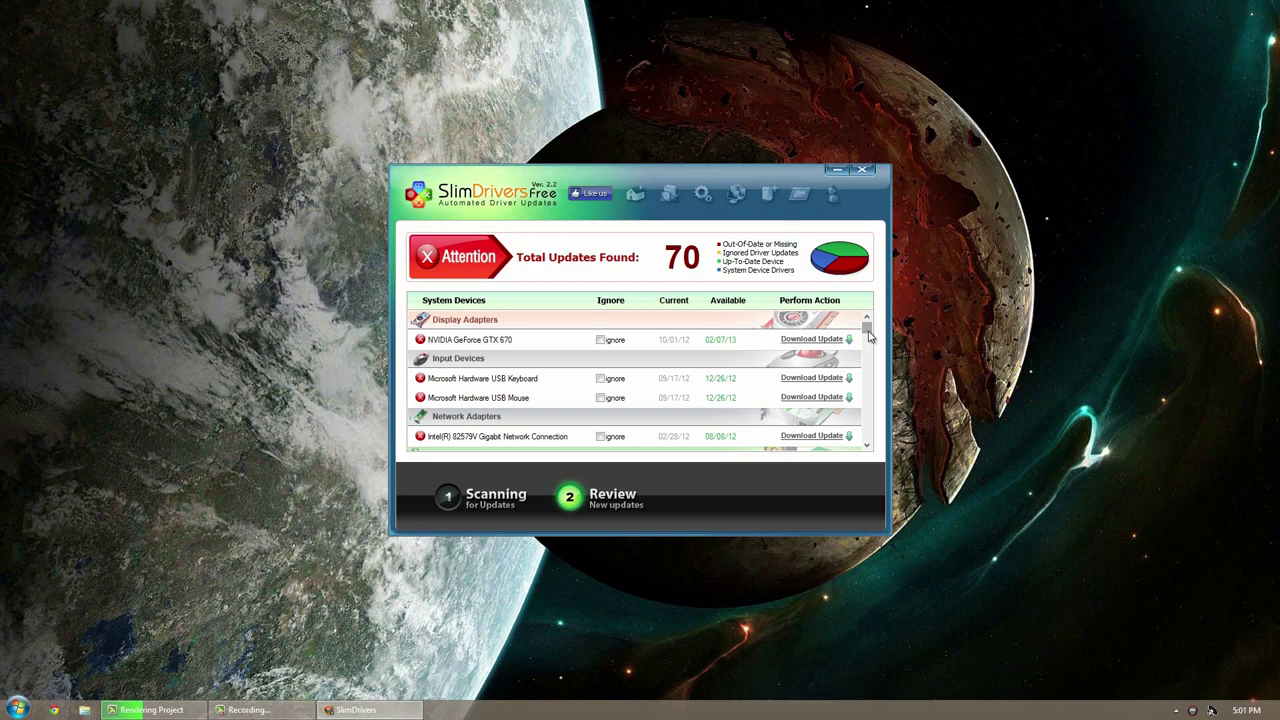
{"action": "left_click_drag", "start_coordinate": [870, 336], "coordinate": [898, 291]}
{"action": "left_click", "coordinate": [836, 344]}
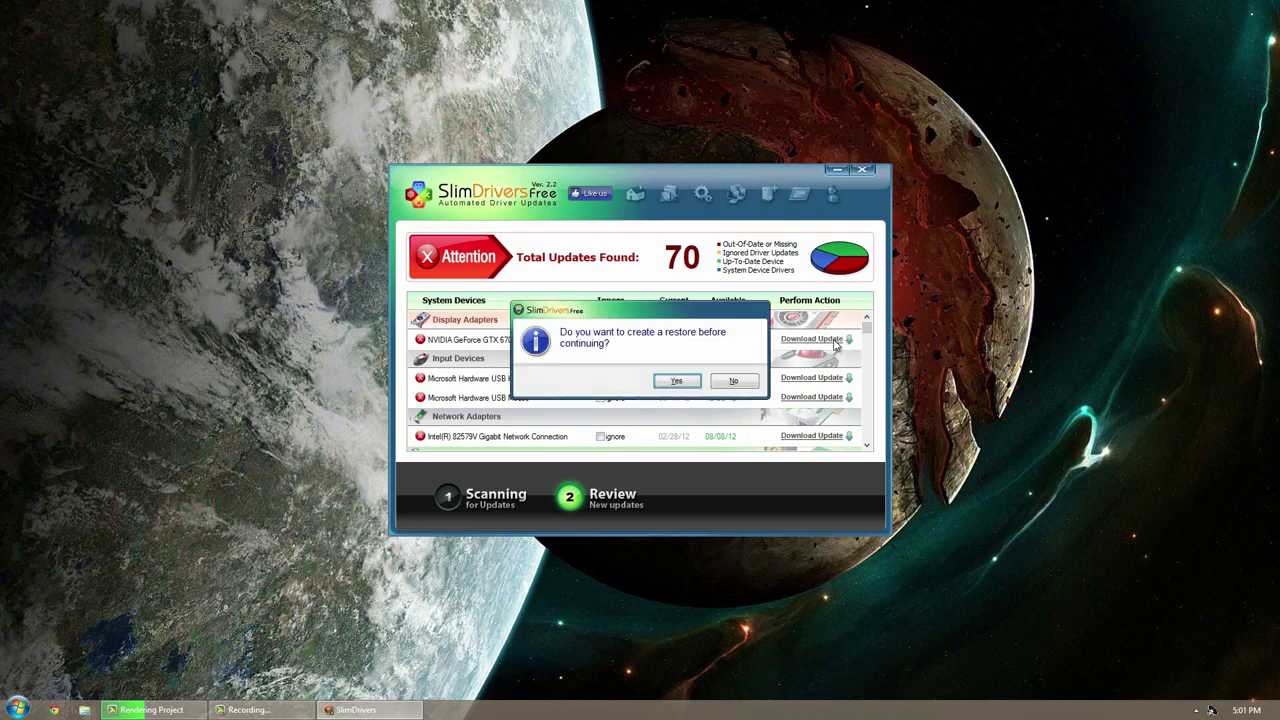
Agree to create a restore point before the driver updates
{"action": "left_click", "coordinate": [676, 385]}
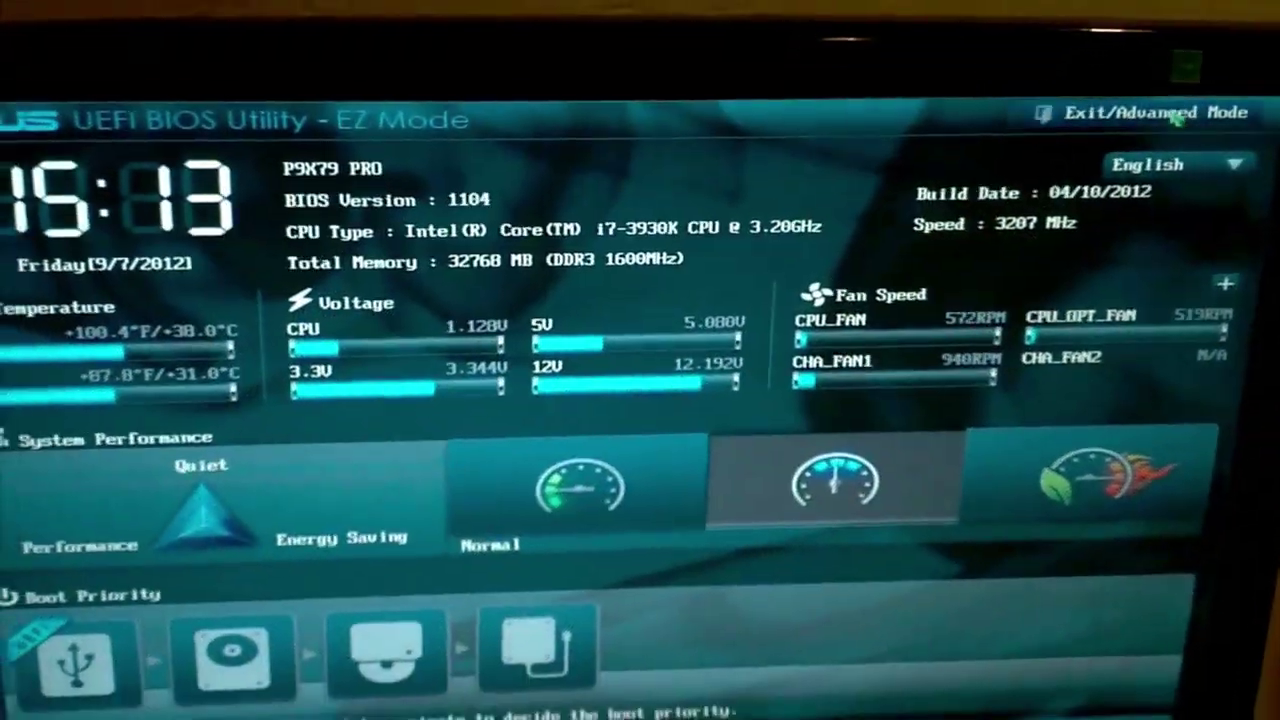
Flash the BIOS with EZ Flash 2 using P9X79PRO.ROM from fs0:\ in Advanced Mode
{"action": "left_click", "coordinate": [1178, 117]}
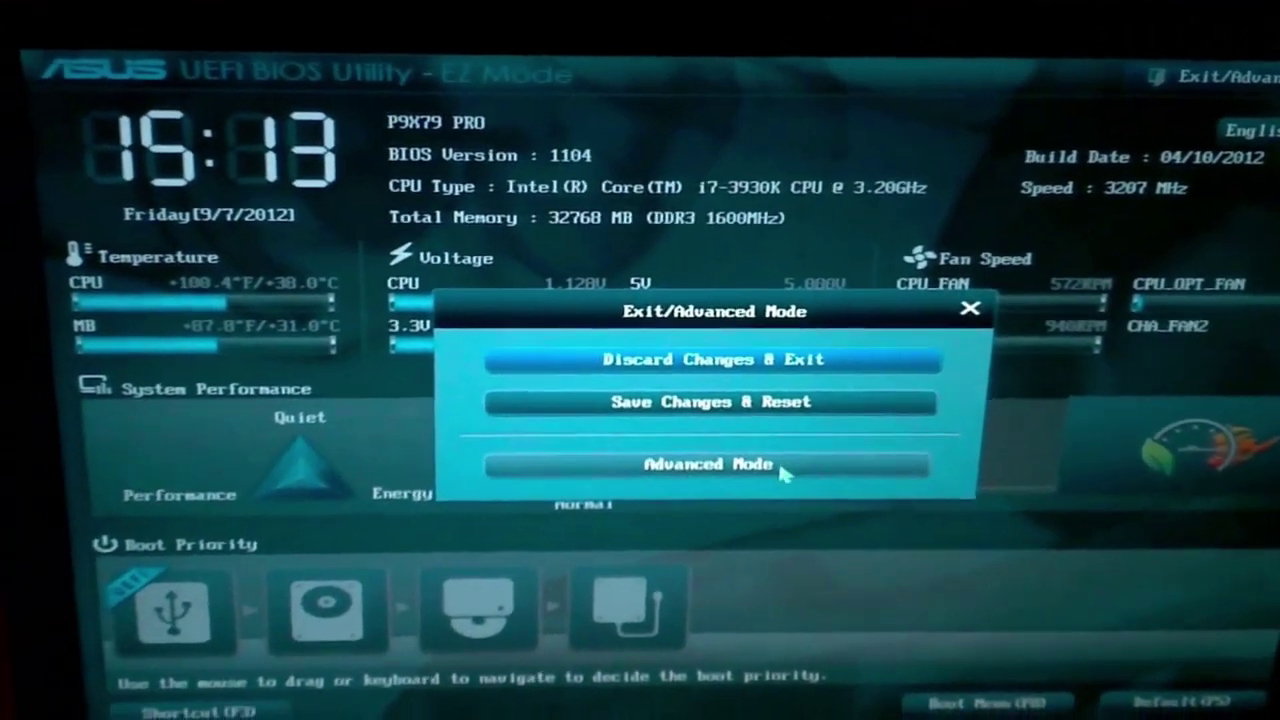
{"action": "left_click", "coordinate": [680, 485]}
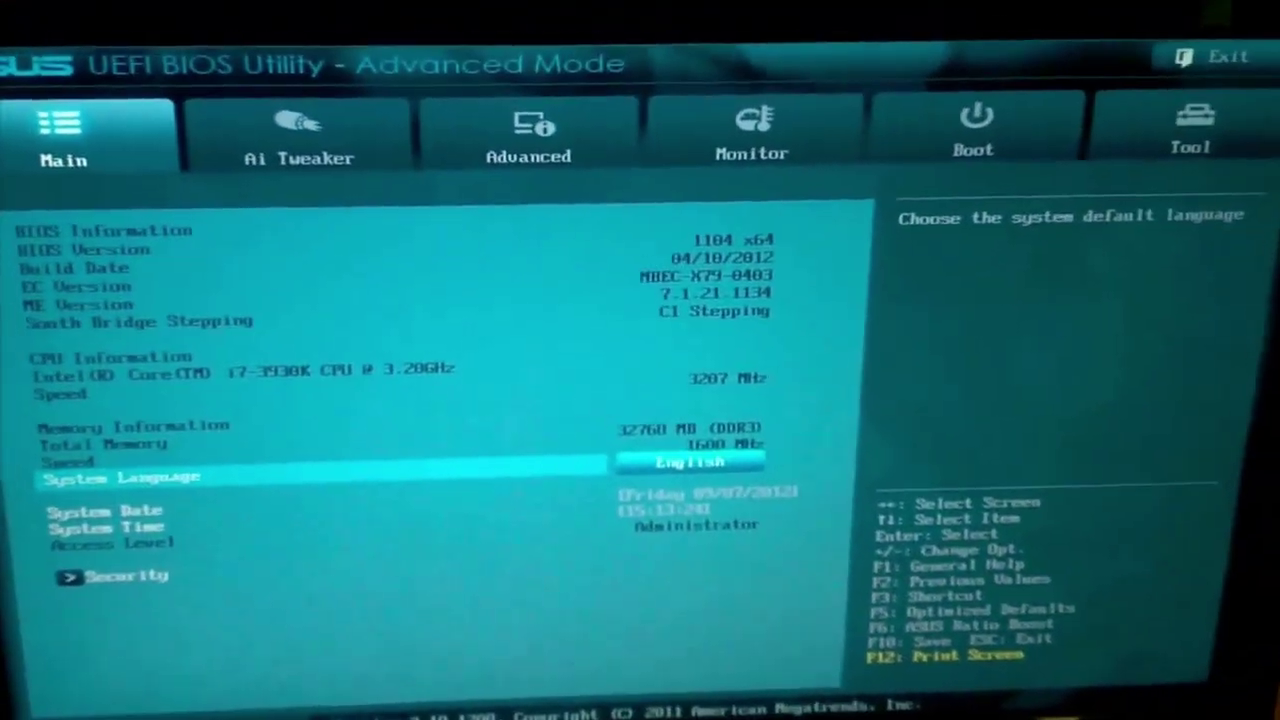
{"action": "left_click", "coordinate": [1210, 124]}
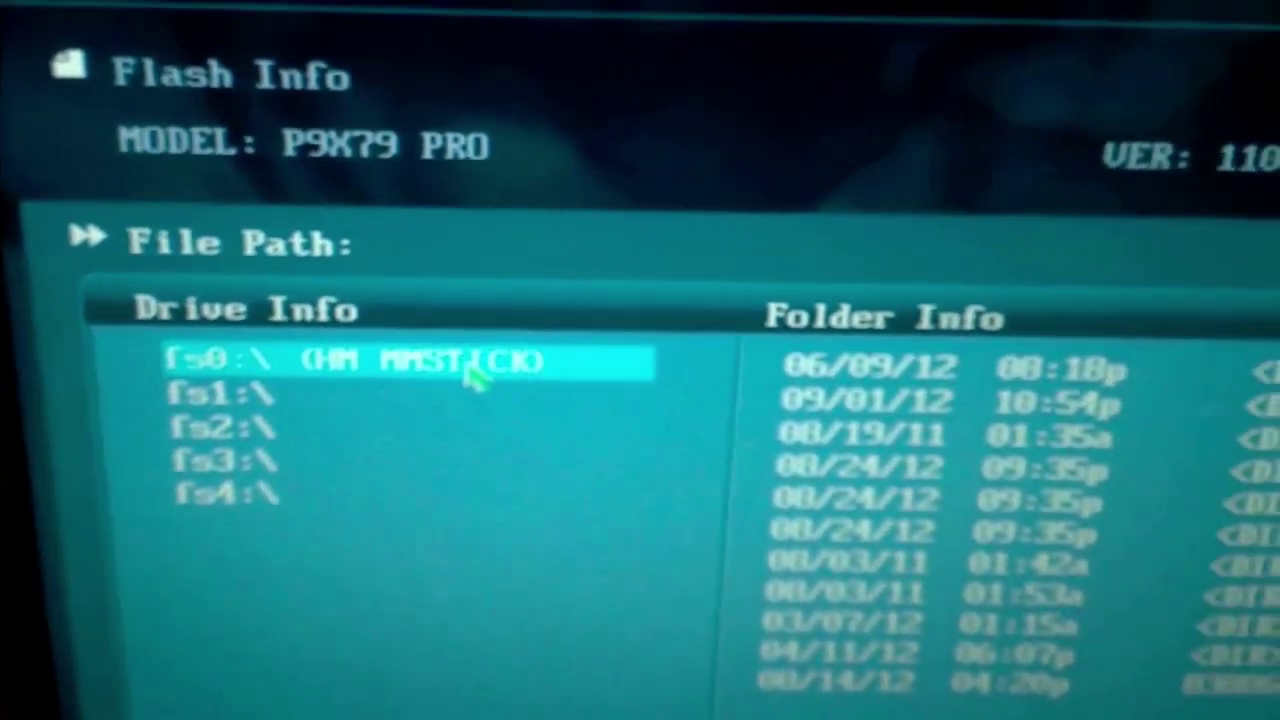
{"action": "left_click", "coordinate": [453, 367]}
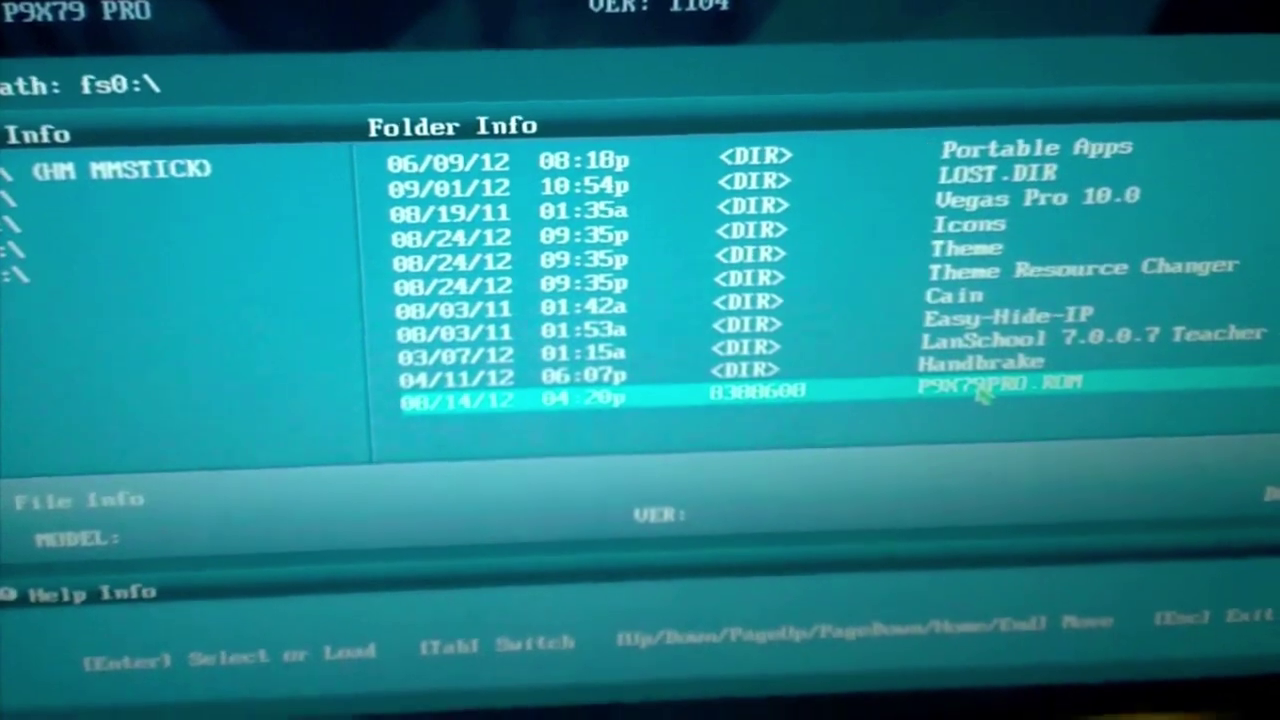
{"action": "left_click", "coordinate": [990, 398]}
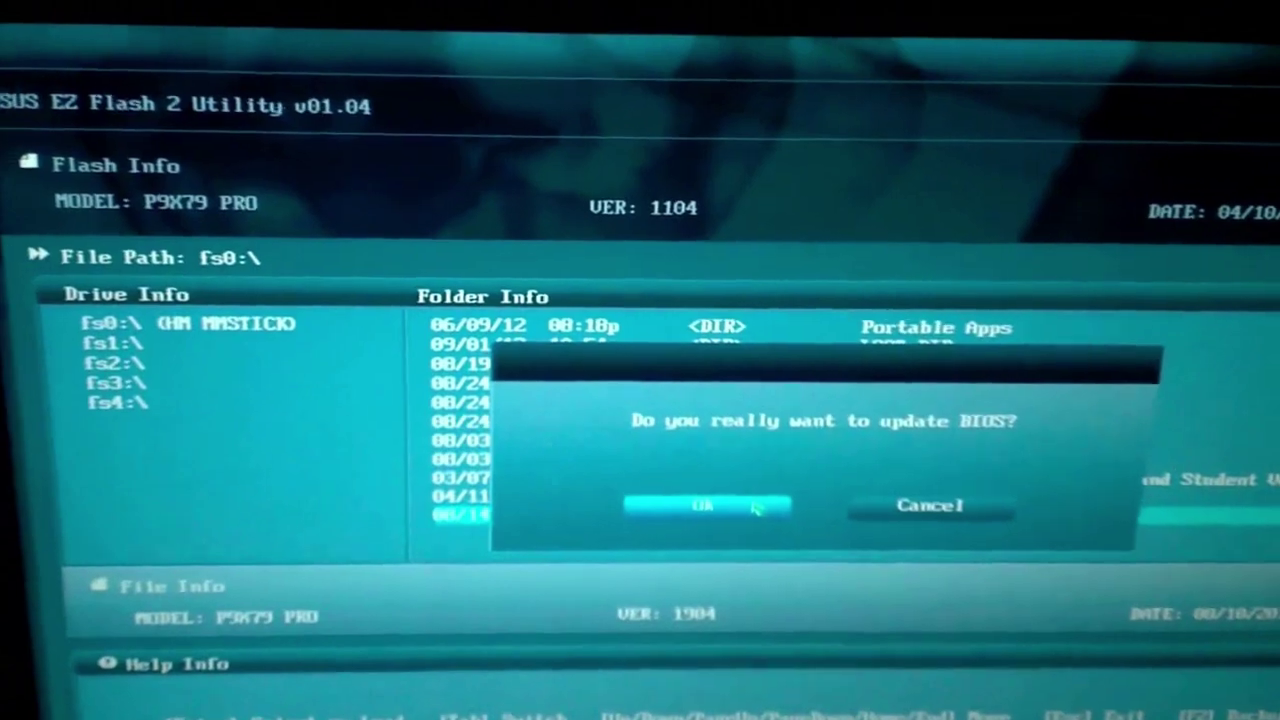
{"action": "left_click", "coordinate": [770, 516]}
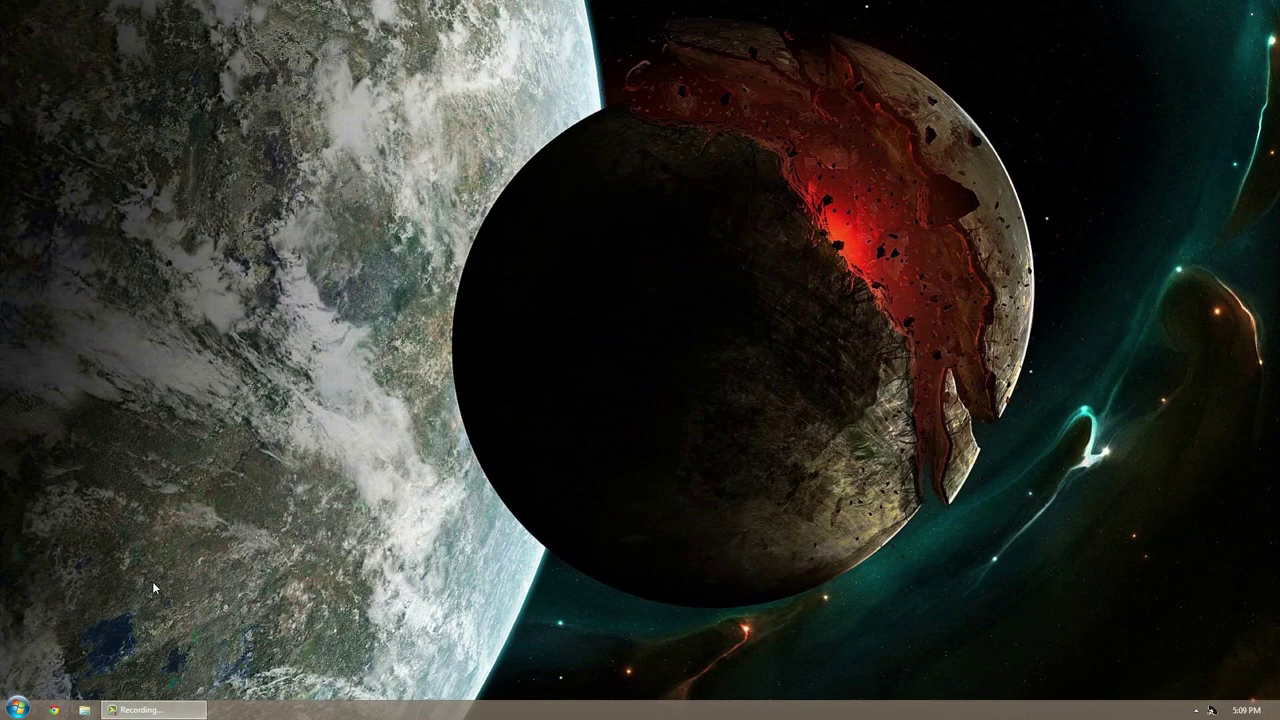
Launch pc-decrapifier from the Downloads folder and close the Explorer window
{"action": "left_click", "coordinate": [85, 709]}
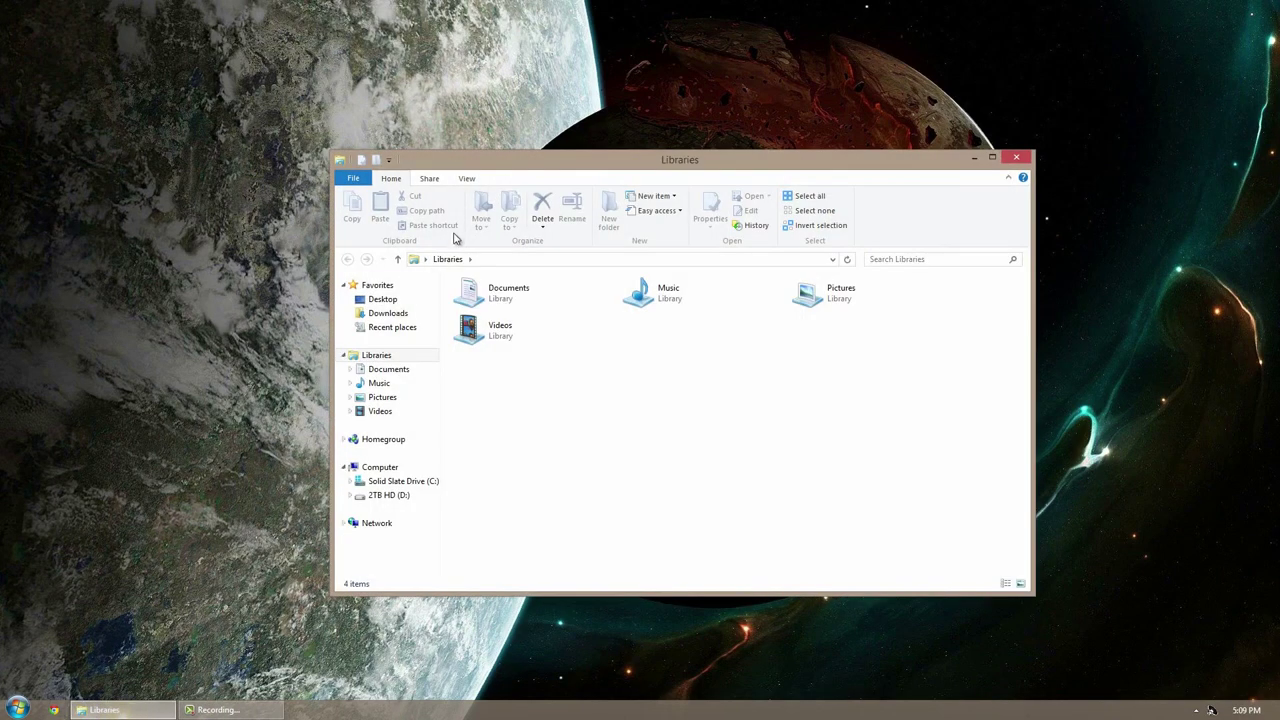
{"action": "left_click", "coordinate": [386, 313]}
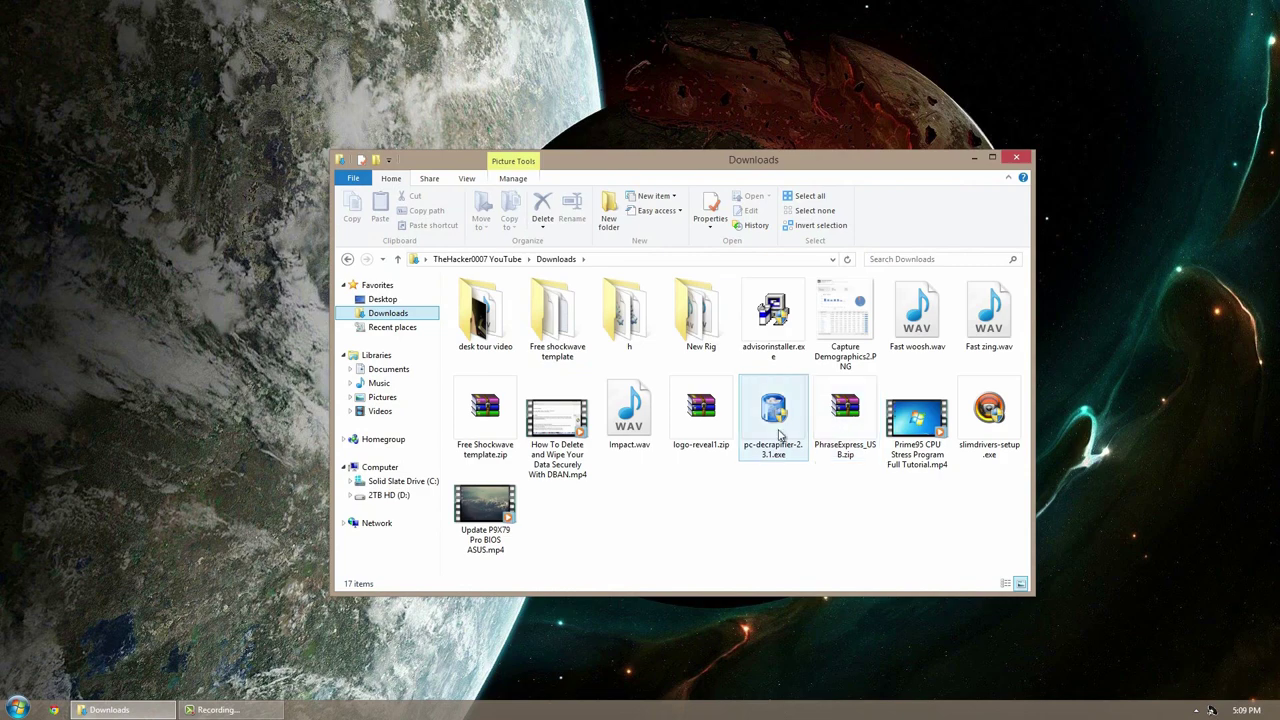
{"action": "double_click", "coordinate": [780, 433]}
{"action": "left_click", "coordinate": [1015, 156]}
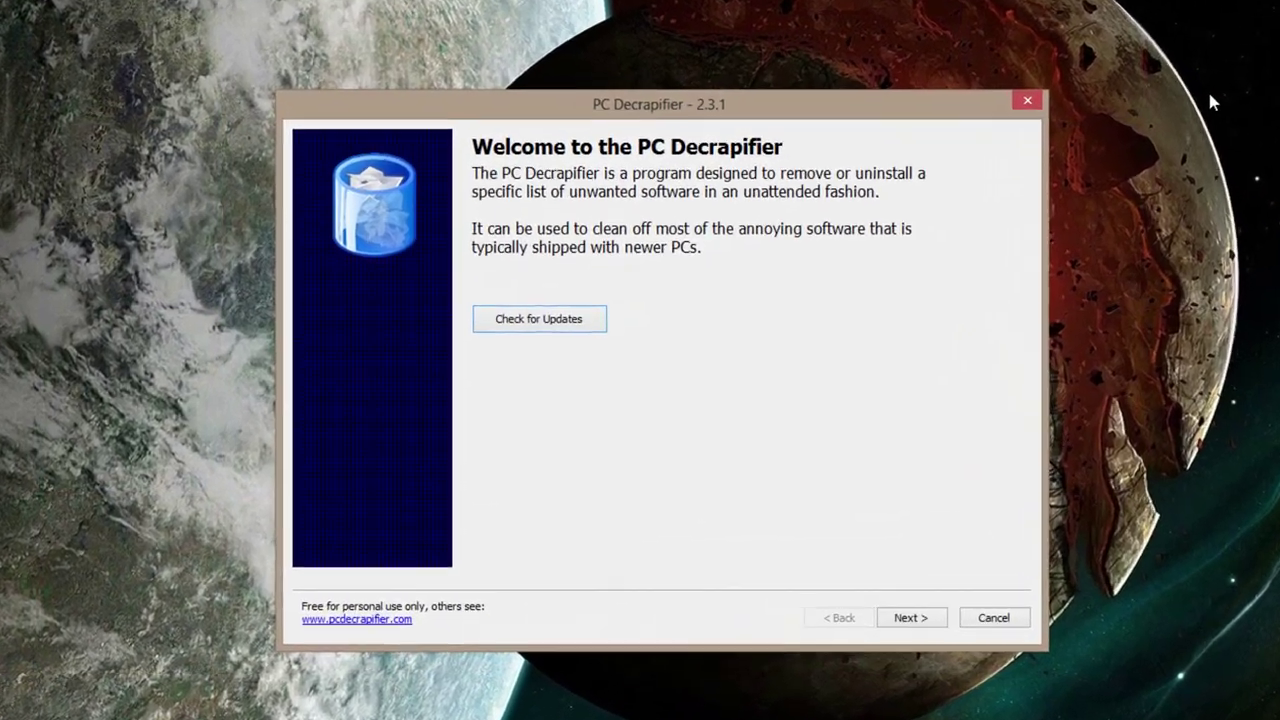
Run Check for Updates, dismiss the Version Check box, and continue past the License and WARNING pages
{"action": "left_click", "coordinate": [591, 321]}
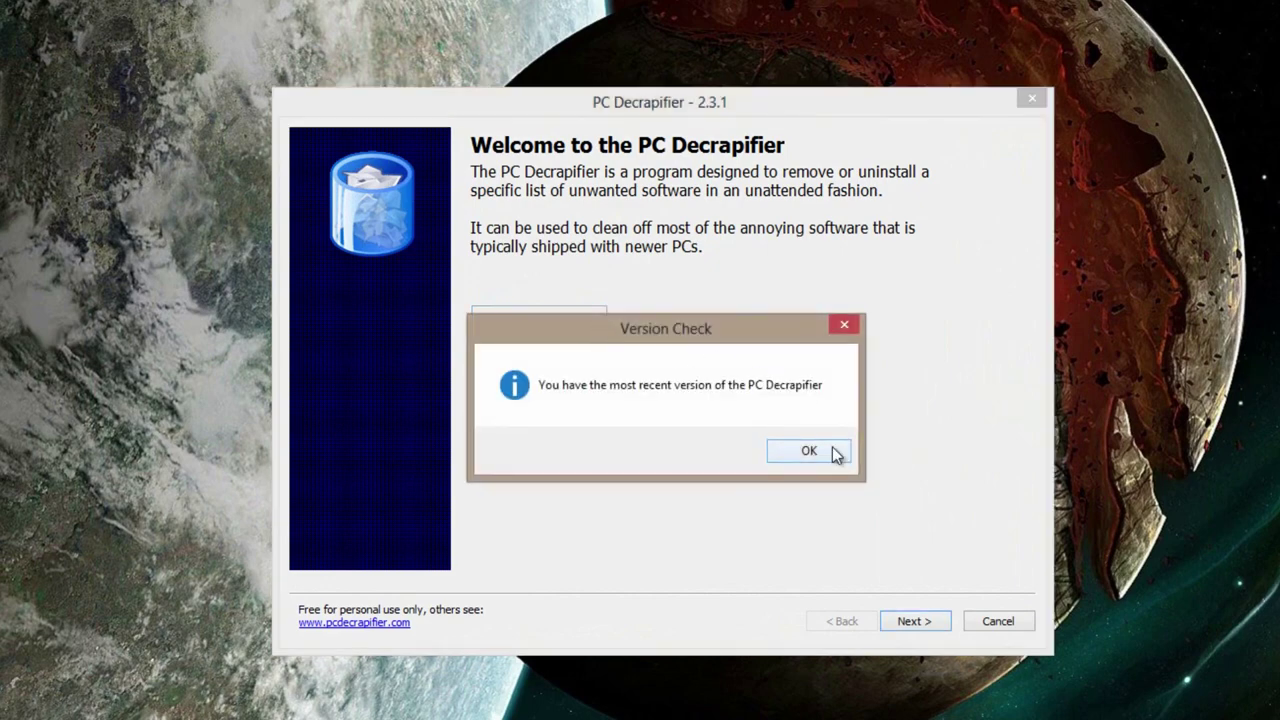
{"action": "left_click", "coordinate": [804, 456]}
{"action": "left_click", "coordinate": [917, 628]}
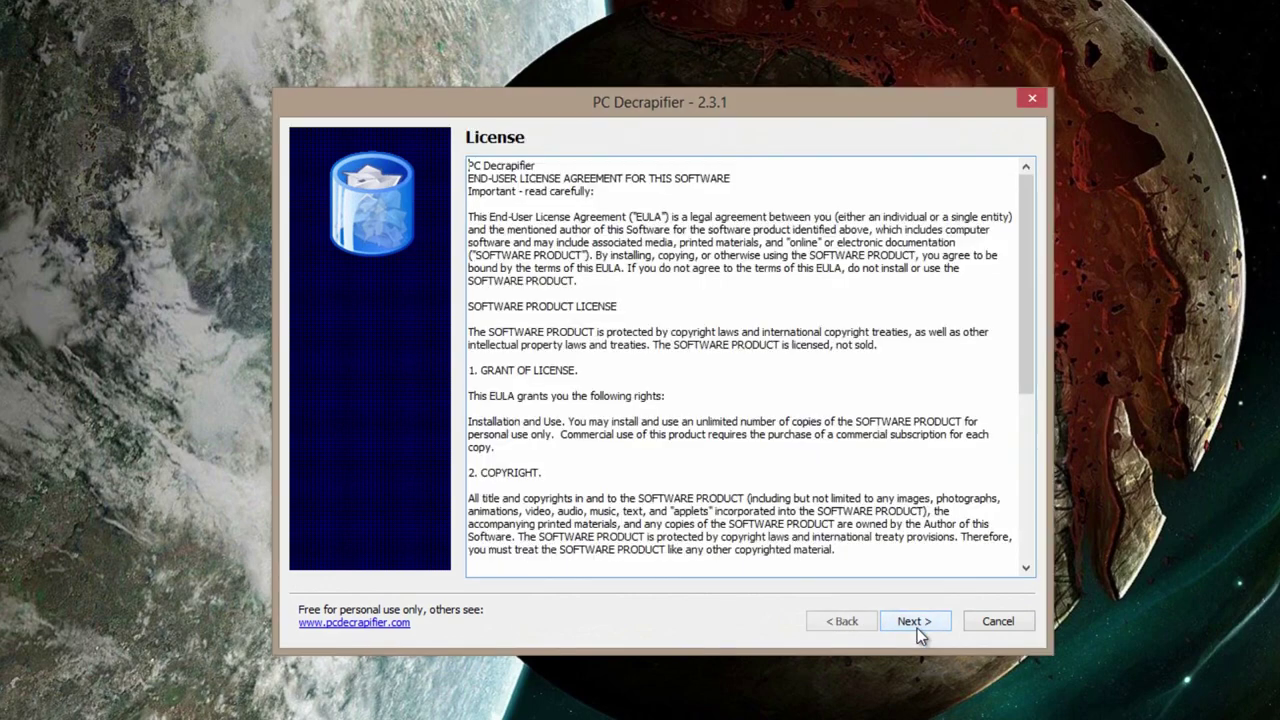
{"action": "left_click", "coordinate": [913, 622]}
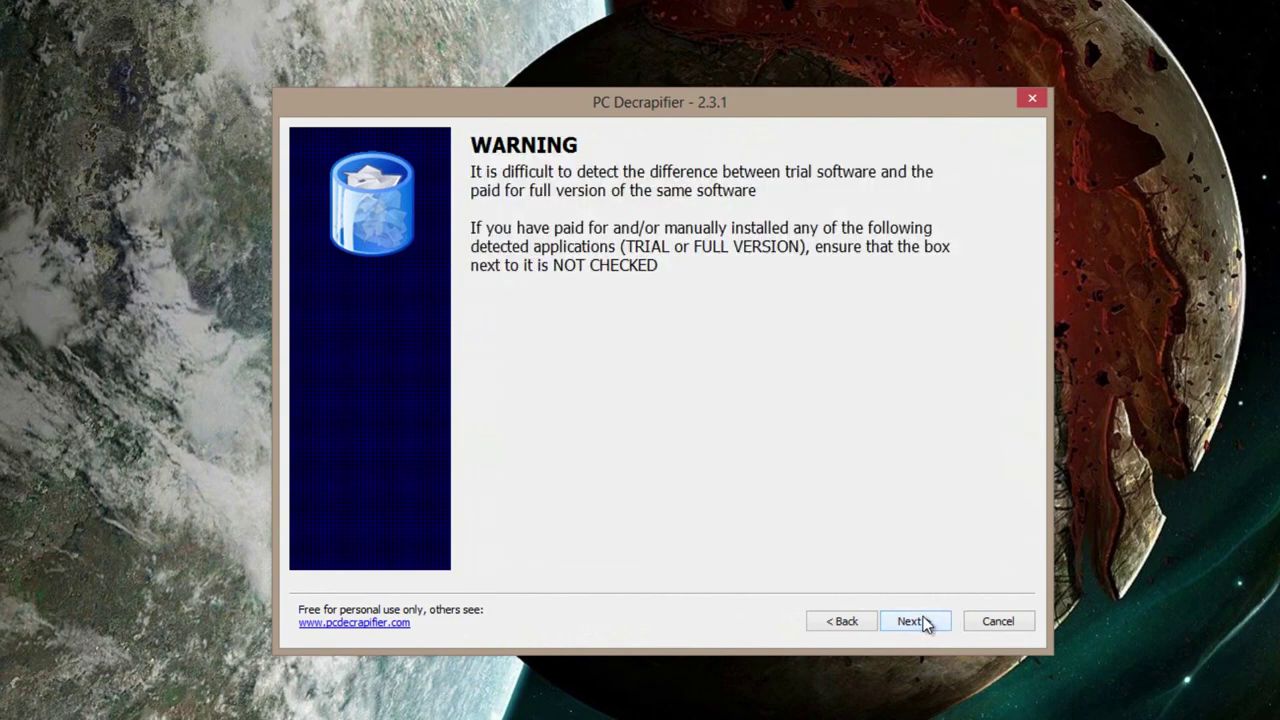
{"action": "left_click", "coordinate": [913, 621]}
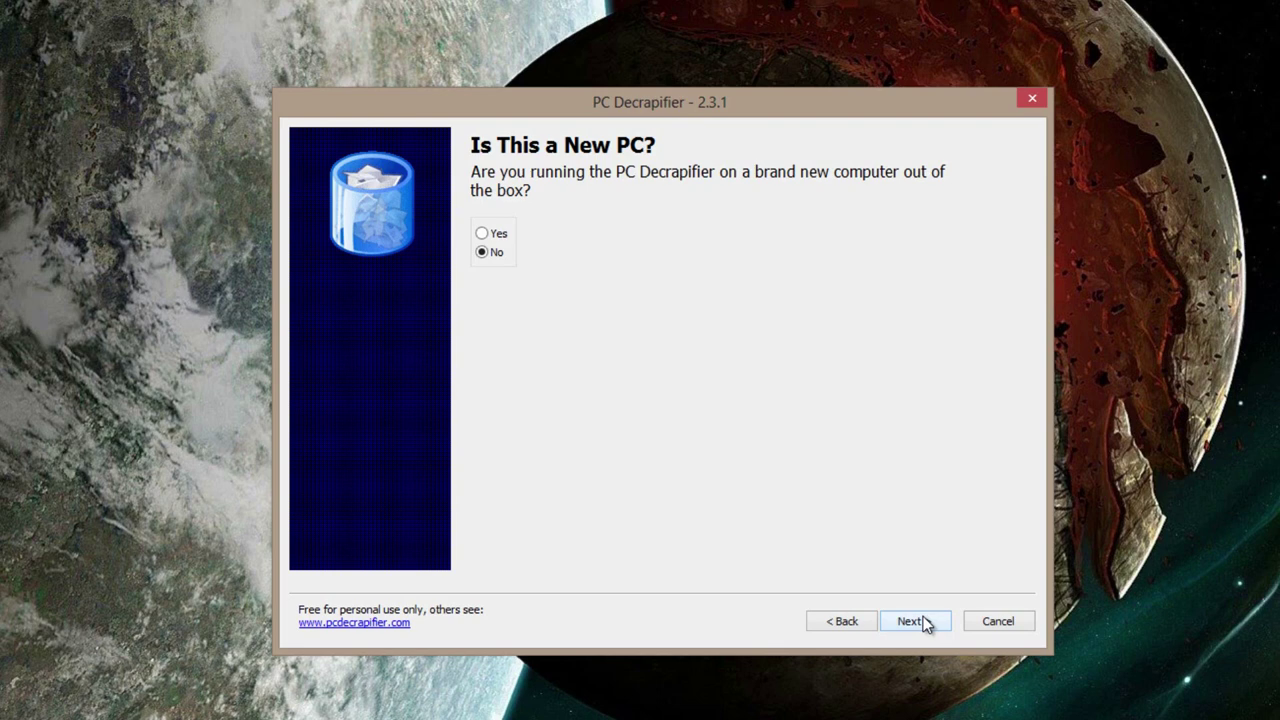
Keep 'No' for the new-PC question and continue without creating a restore point
{"action": "left_click", "coordinate": [921, 621]}
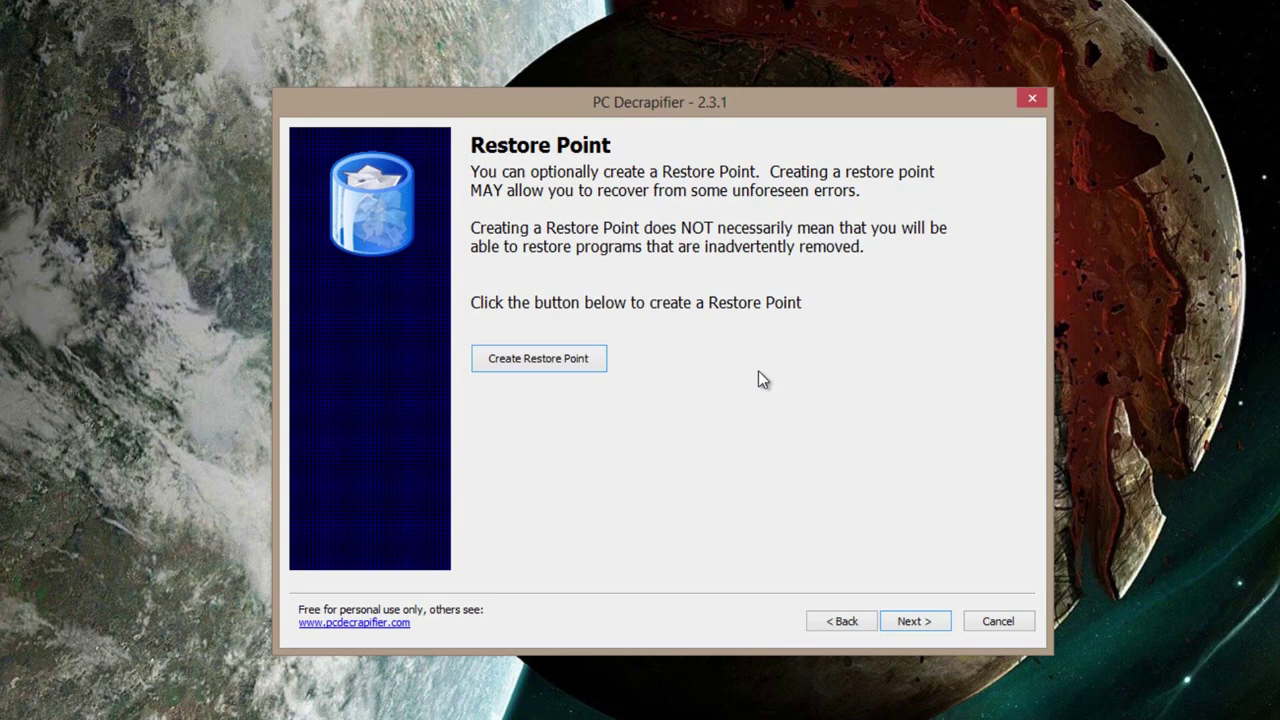
{"action": "left_click", "coordinate": [895, 619]}
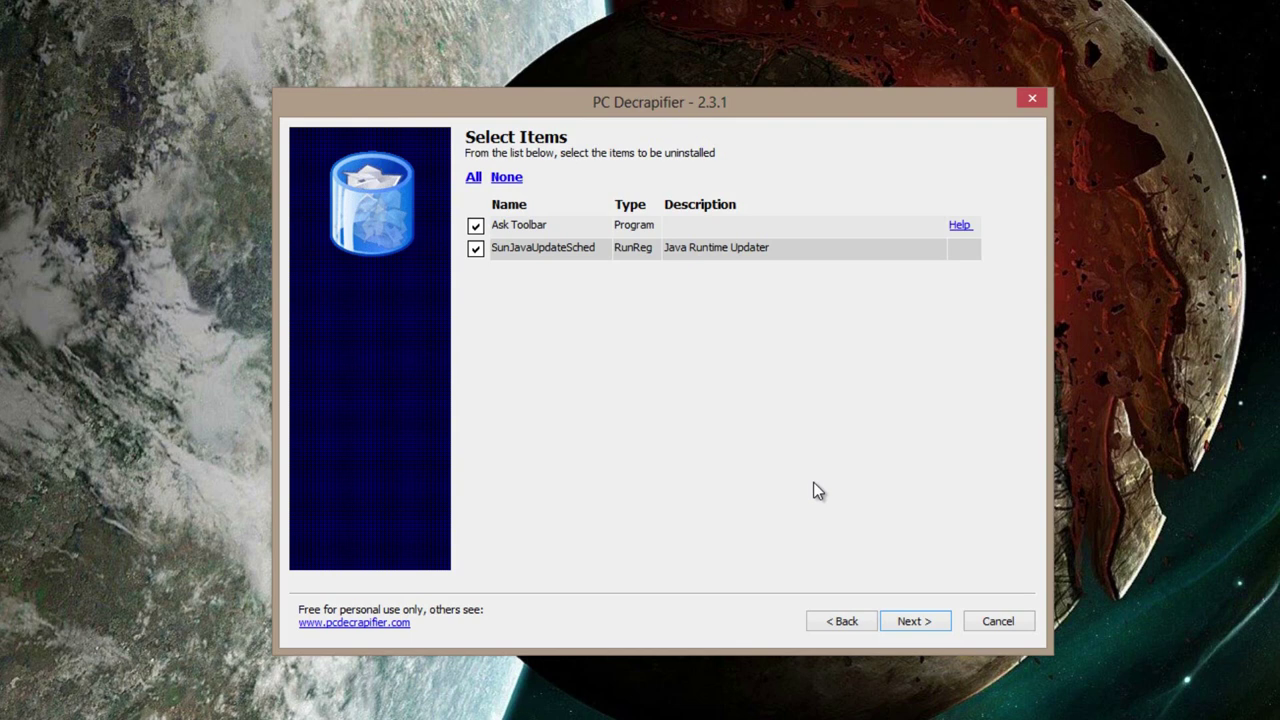
Uninstall the suggested Ask Toolbar and SunJavaUpdateSched items, accepting the warning and Complete notices
{"action": "left_click", "coordinate": [507, 178]}
{"action": "left_click", "coordinate": [473, 178]}
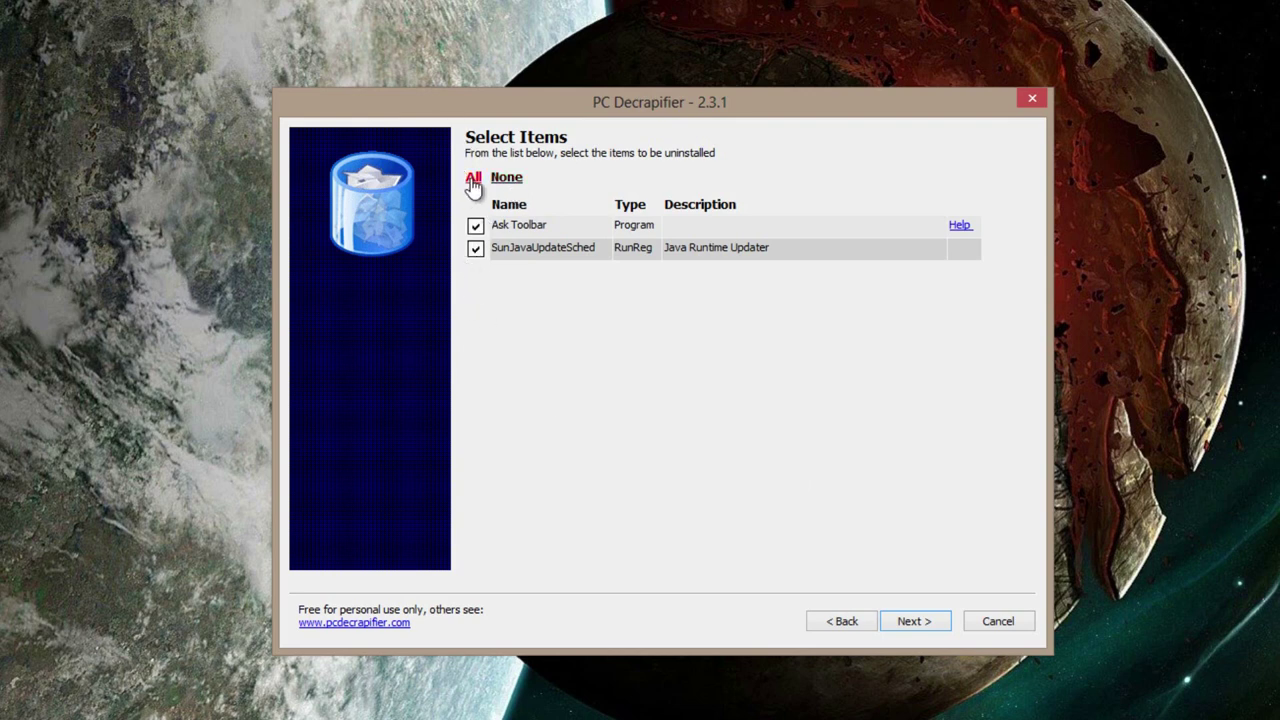
{"action": "left_click", "coordinate": [893, 622]}
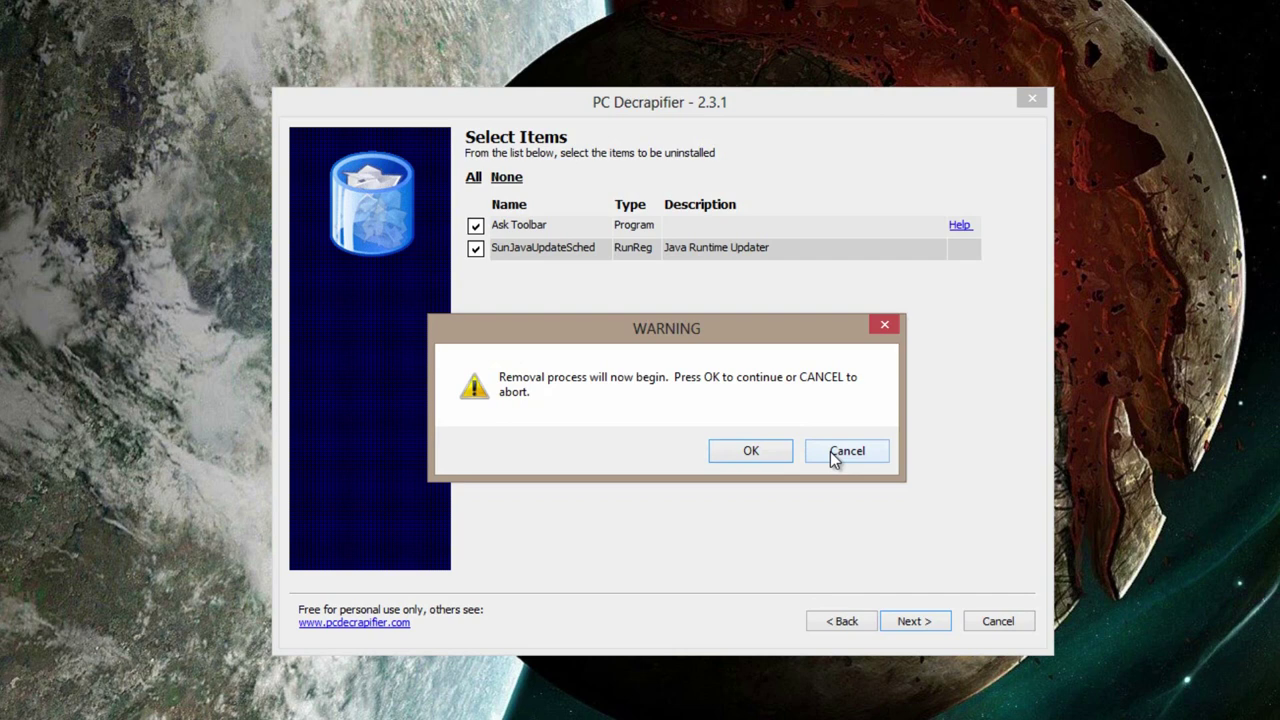
{"action": "left_click", "coordinate": [751, 452]}
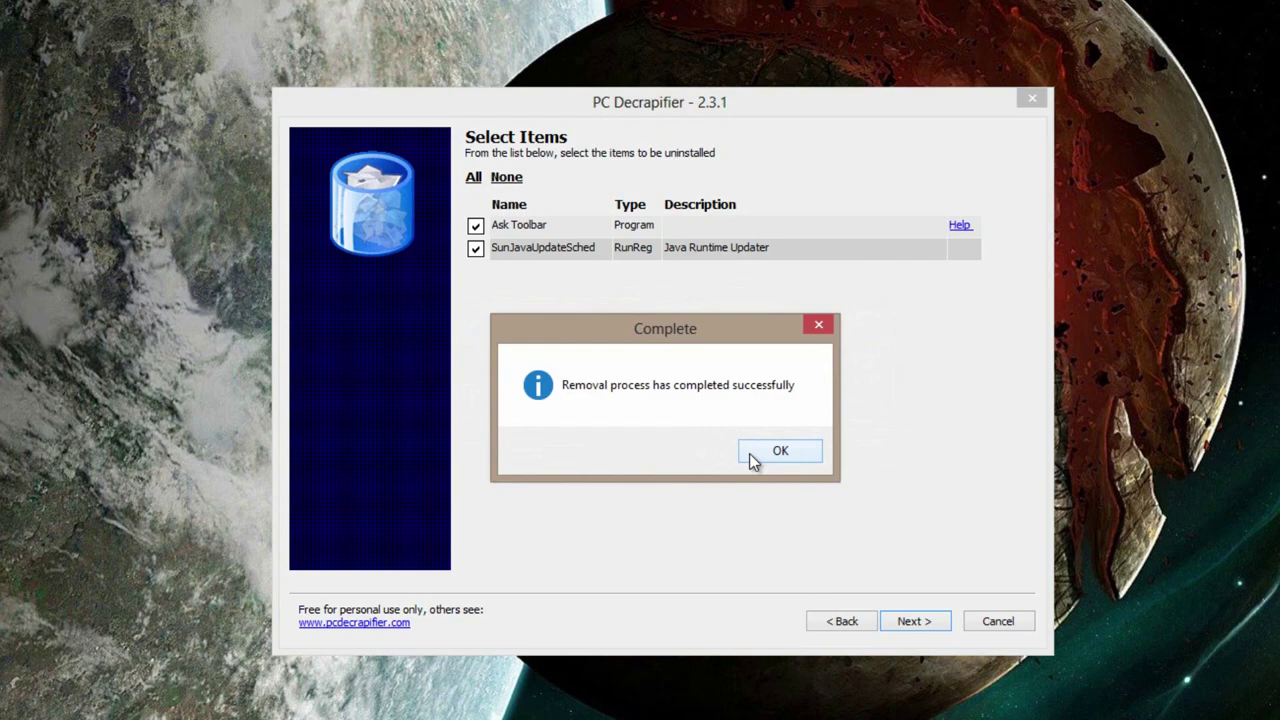
{"action": "left_click", "coordinate": [753, 459]}
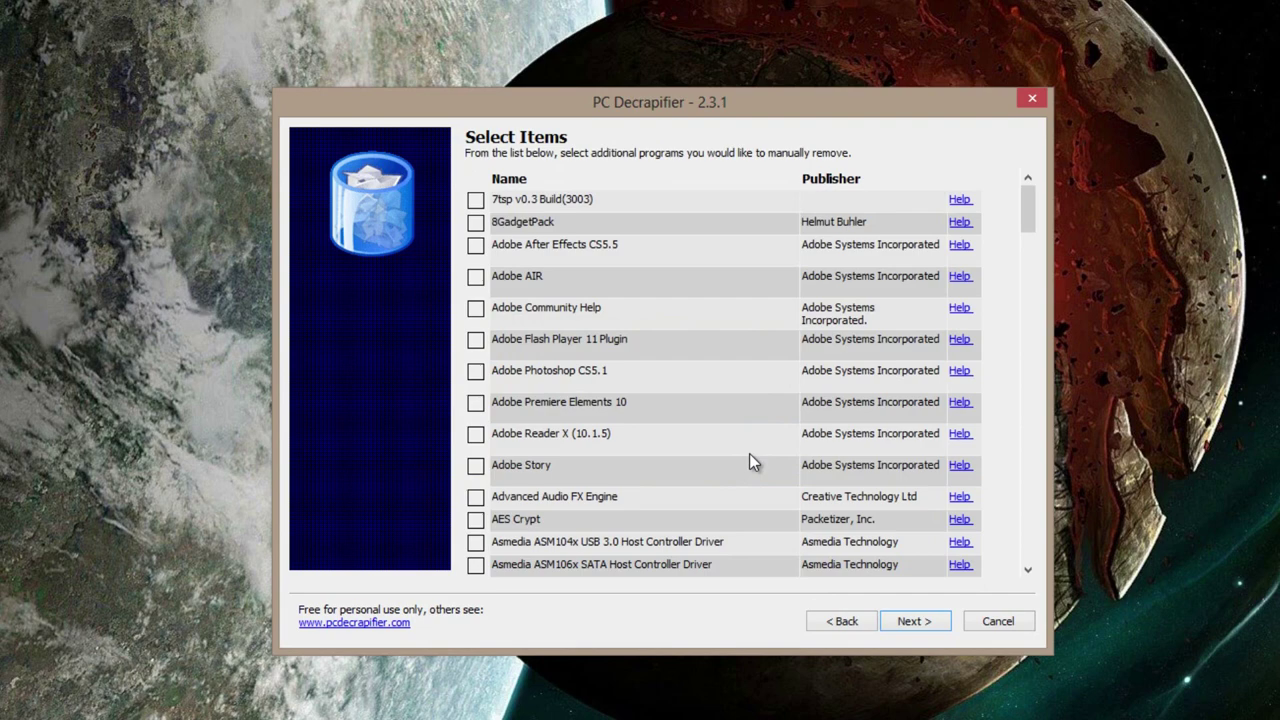
Uninstall 8GadgetPack and CDBurnerXP, confirming the warning, CDBurnerXP prompt, and completion messages
{"action": "mouse_move", "coordinate": [1030, 207]}
{"action": "left_mouse_down"}
{"action": "mouse_move", "coordinate": [968, 566]}
{"action": "mouse_move", "coordinate": [1037, 151]}
{"action": "left_mouse_up"}
{"action": "left_click", "coordinate": [475, 222]}
{"action": "left_click_drag", "start_coordinate": [1023, 213], "coordinate": [1014, 261]}
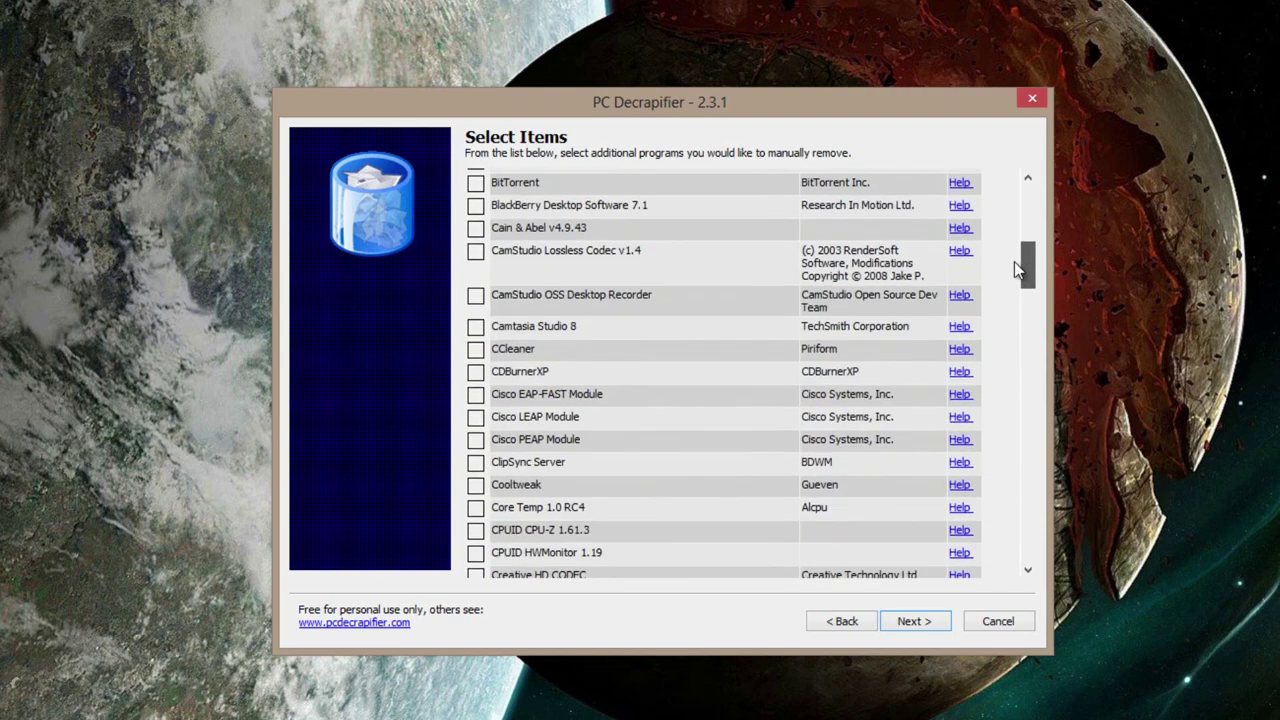
{"action": "left_click_drag", "start_coordinate": [1014, 261], "coordinate": [1014, 262]}
{"action": "left_click", "coordinate": [477, 358]}
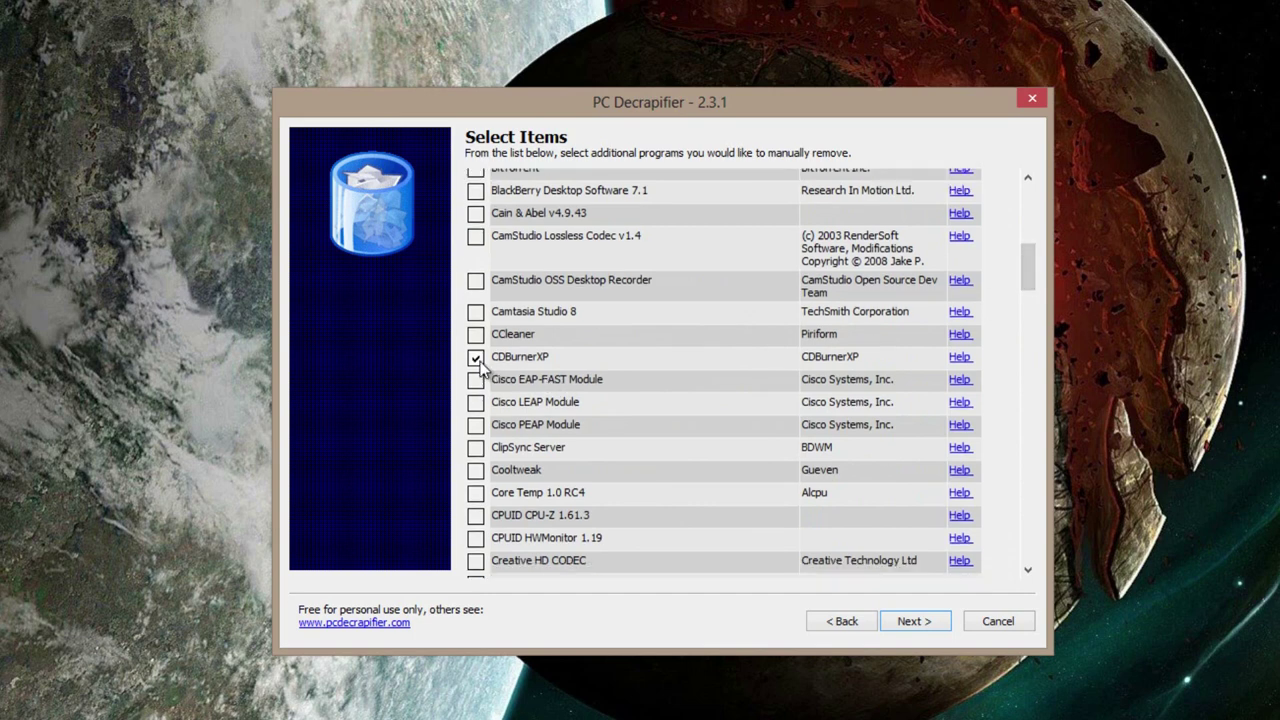
{"action": "left_click", "coordinate": [923, 623]}
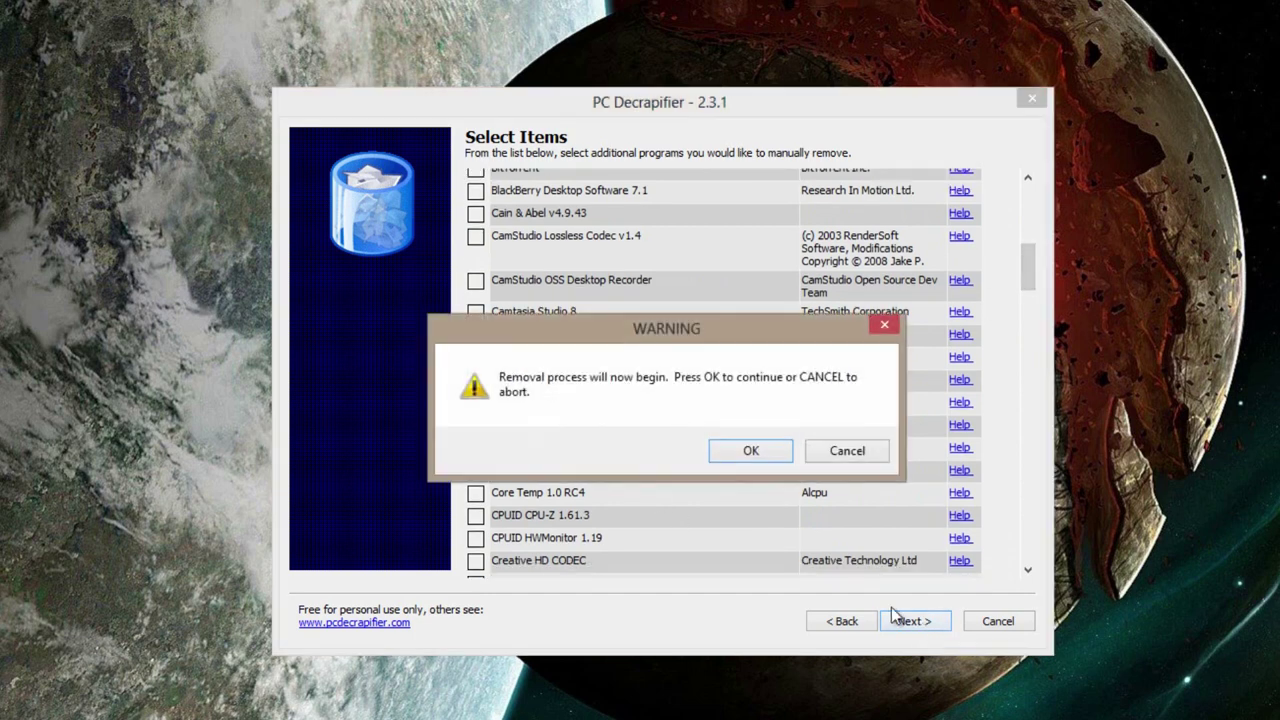
{"action": "left_click", "coordinate": [754, 449]}
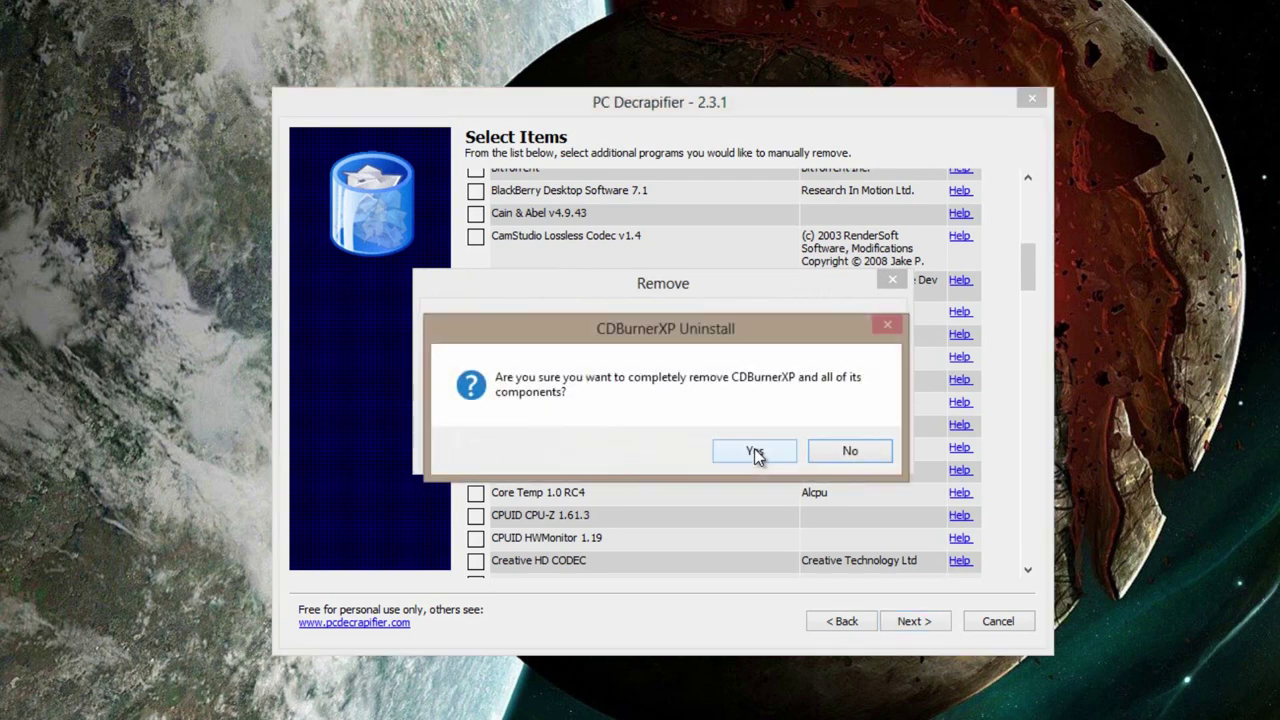
{"action": "left_click", "coordinate": [755, 452]}
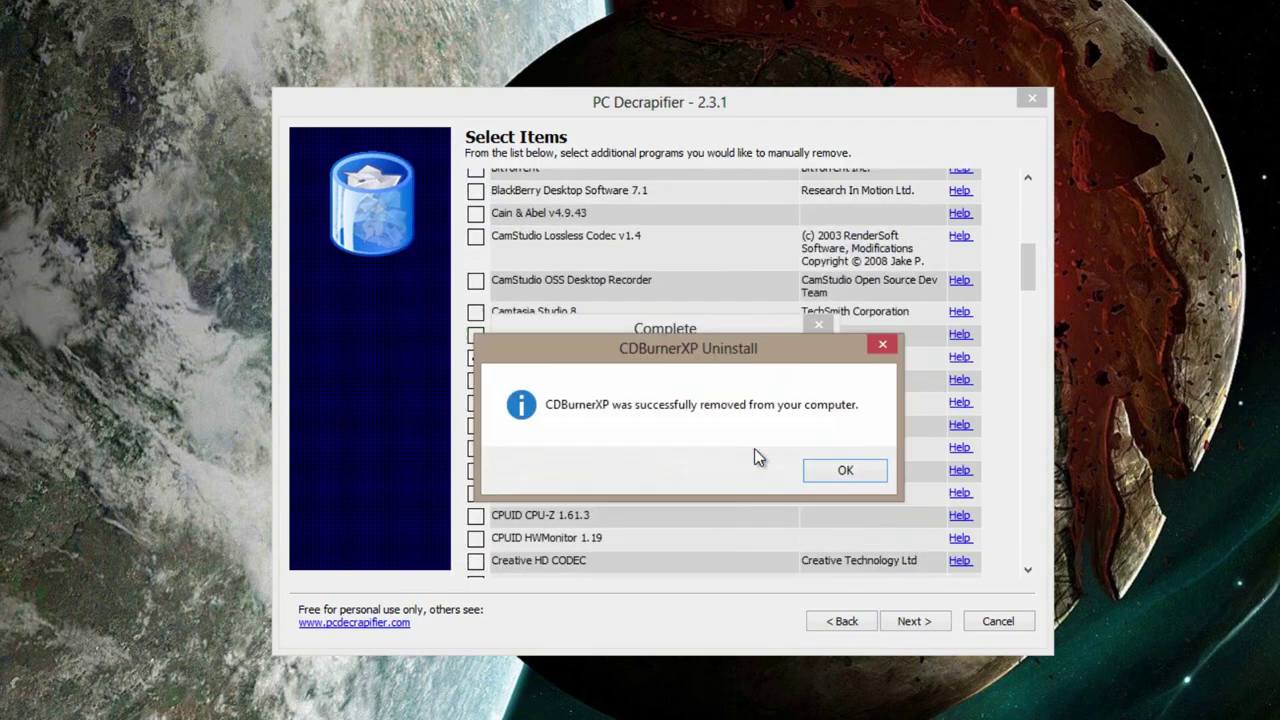
{"action": "left_click", "coordinate": [825, 474]}
{"action": "left_click", "coordinate": [816, 456]}
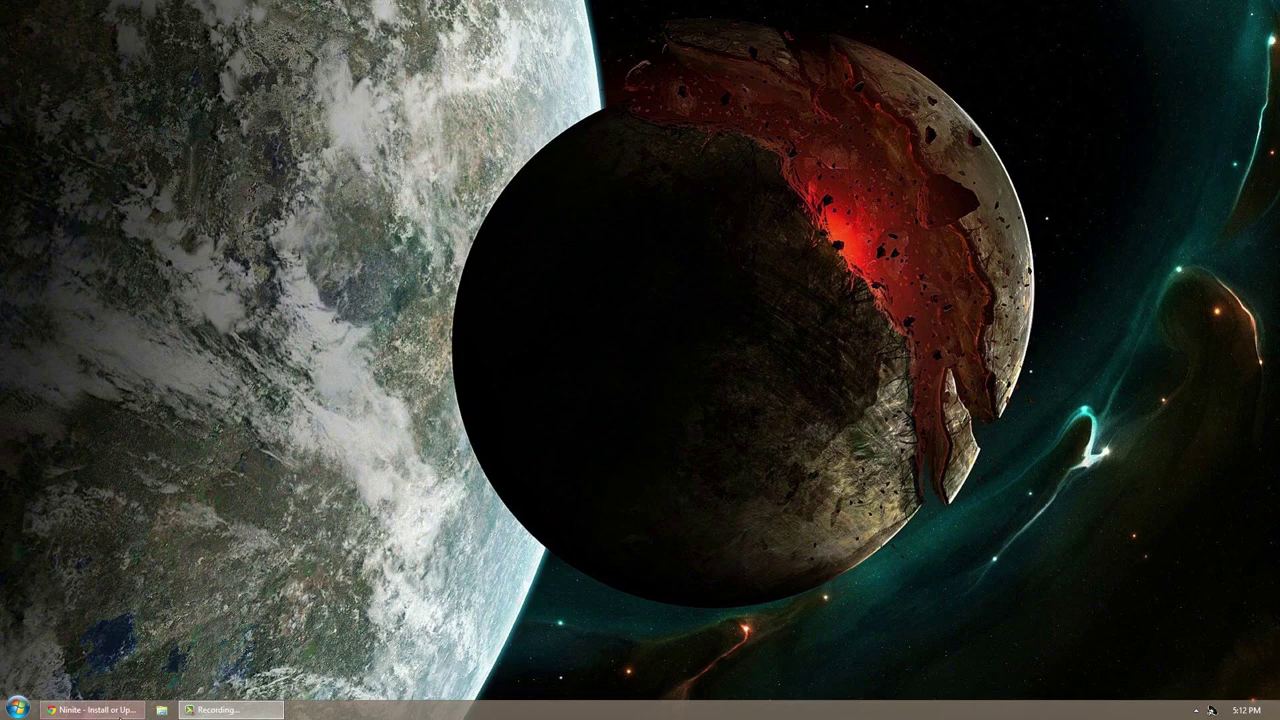
Bring the Ninite web page back into view from the taskbar
{"action": "left_click", "coordinate": [100, 710]}
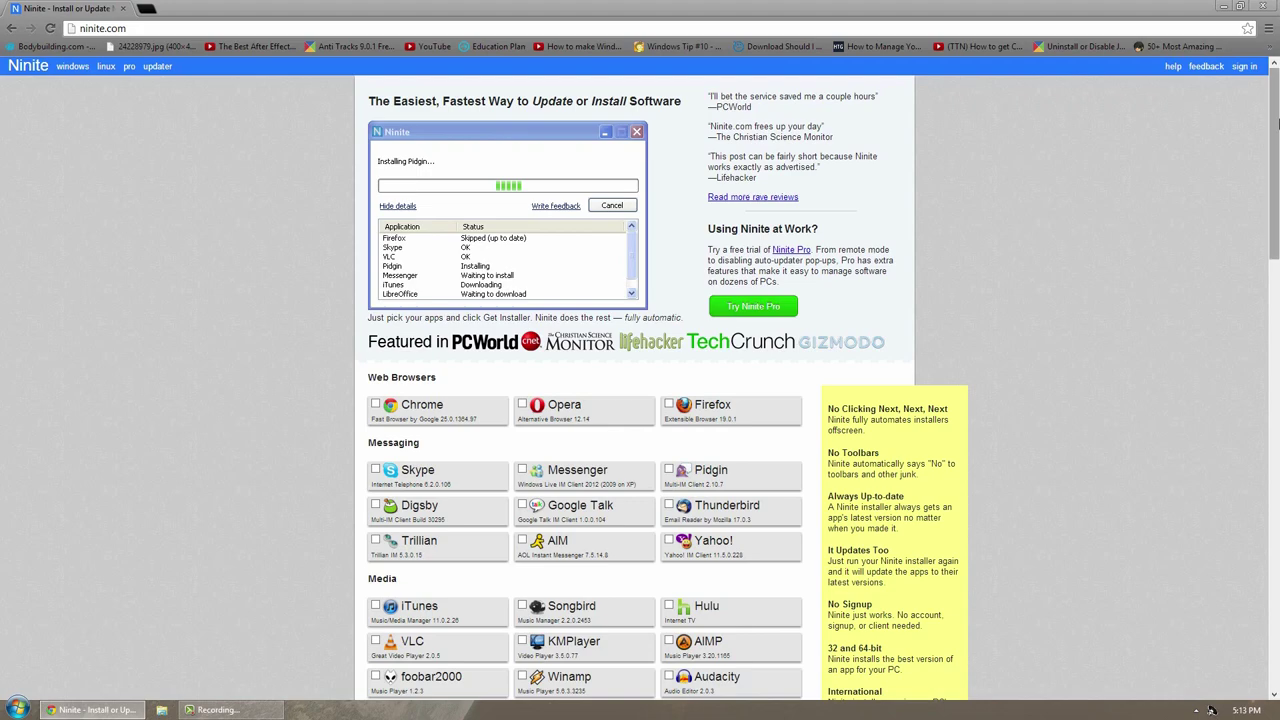
Tick K-Lite Codecs under Media on the ninite.com app list
{"action": "left_click_drag", "start_coordinate": [1277, 122], "coordinate": [1213, 185]}
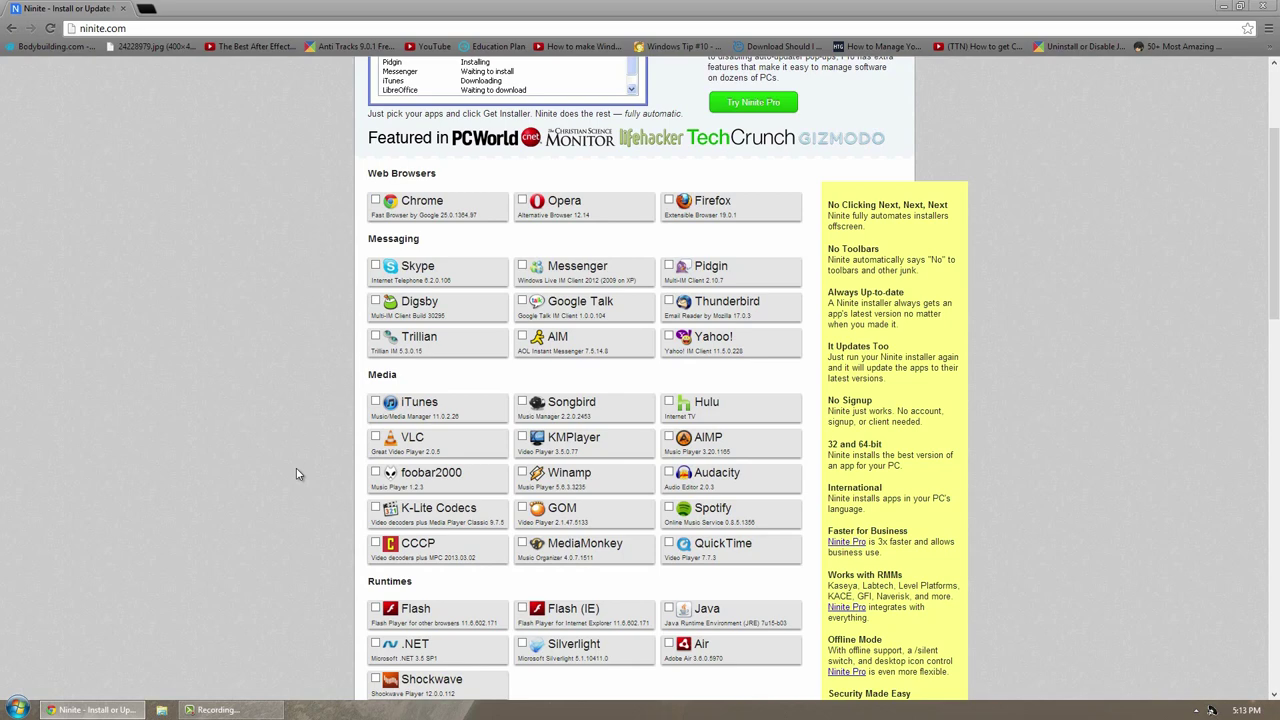
{"action": "left_click", "coordinate": [376, 508]}
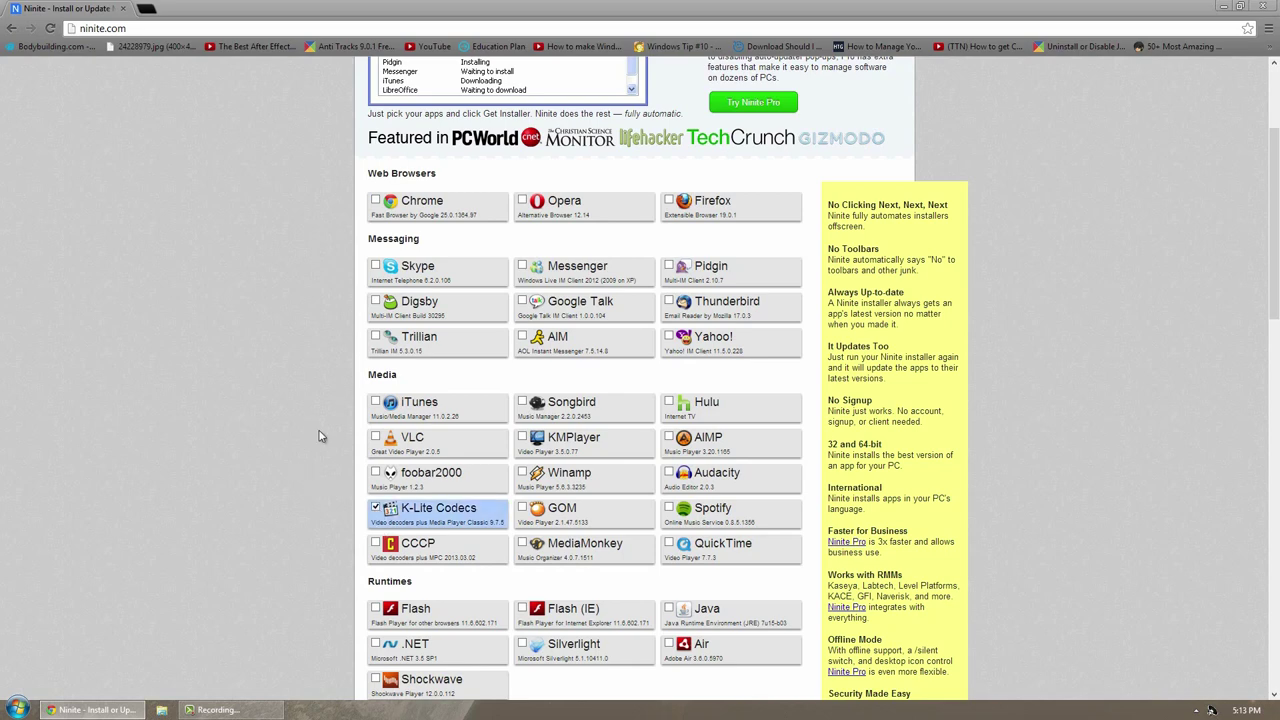
Tick TeamViewer under Utilities as a second app to install
{"action": "scroll", "coordinate": [320, 436], "scroll_direction": "down", "scroll_amount": 3}
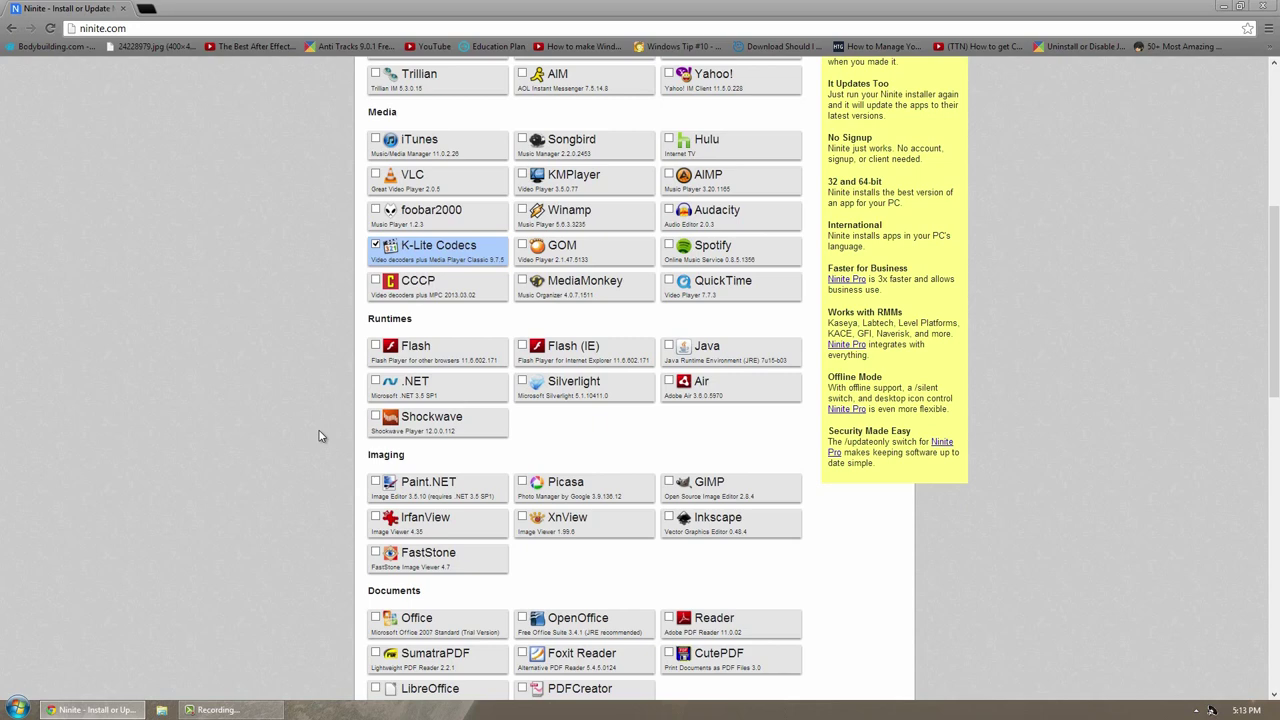
{"action": "scroll", "coordinate": [320, 436], "scroll_direction": "down", "scroll_amount": 5}
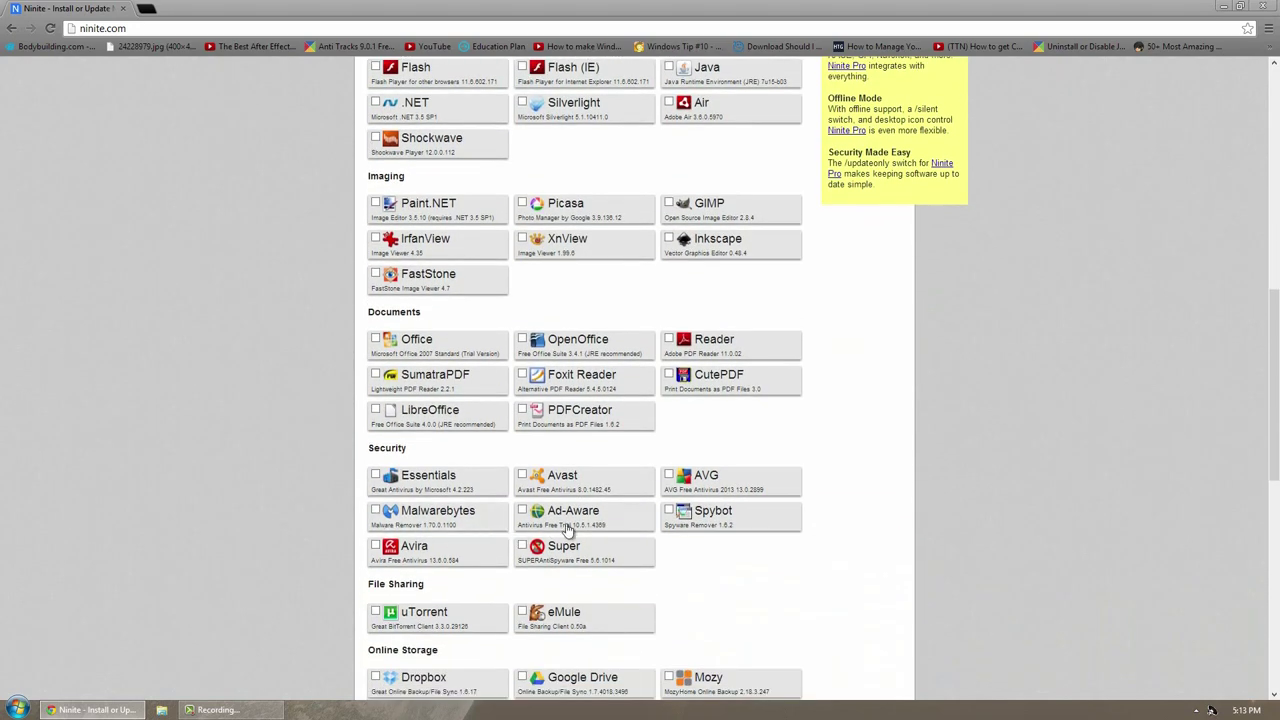
{"action": "scroll", "coordinate": [312, 506], "scroll_direction": "down", "scroll_amount": 3}
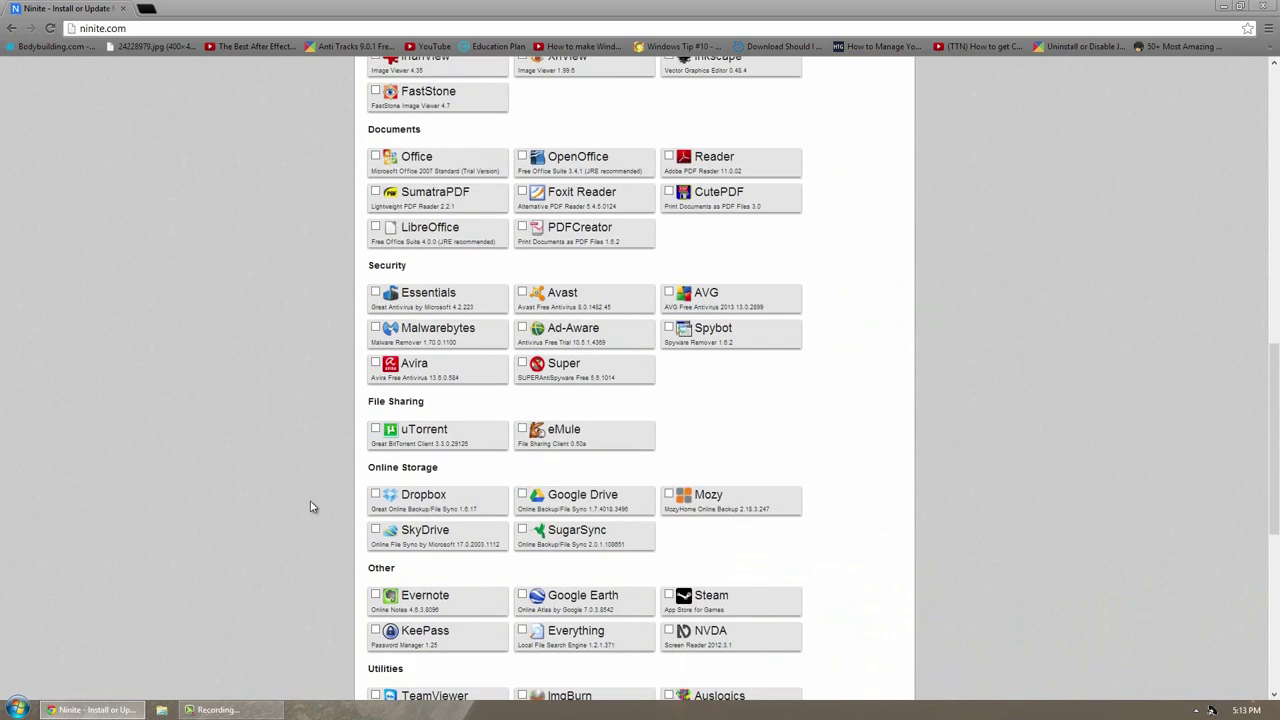
{"action": "scroll", "coordinate": [333, 478], "scroll_direction": "down", "scroll_amount": 3}
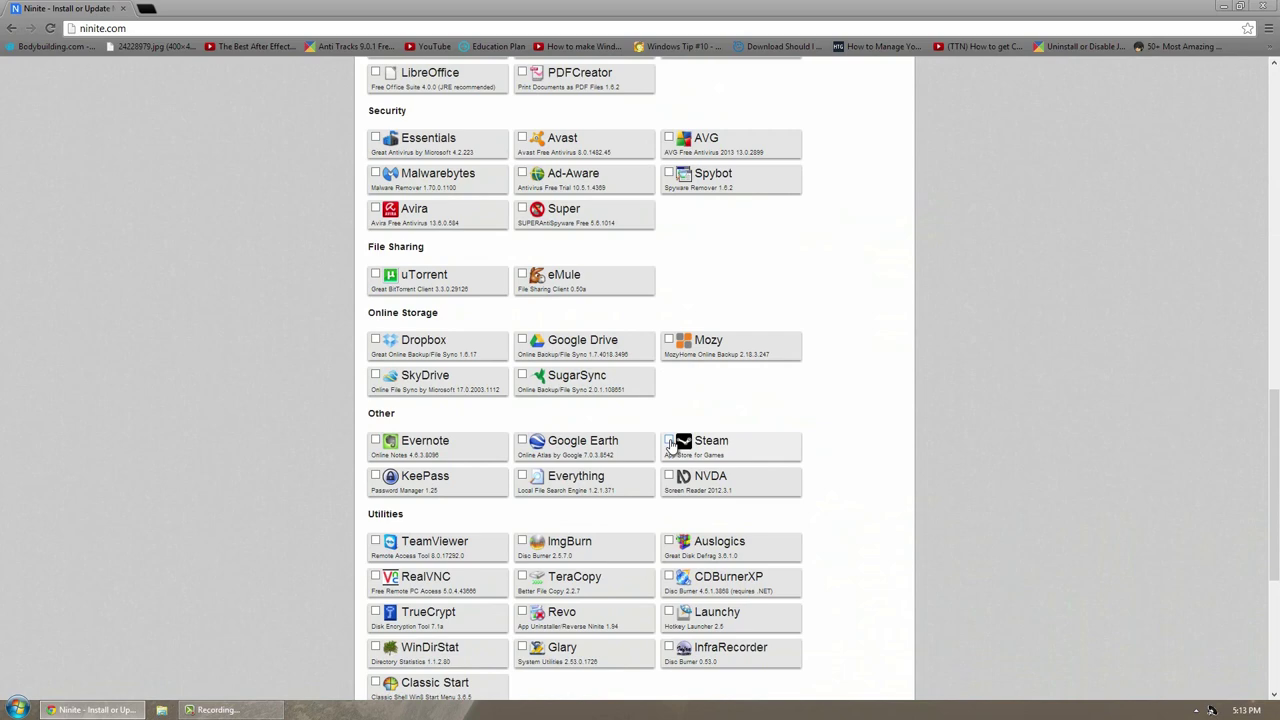
{"action": "scroll", "coordinate": [309, 480], "scroll_direction": "down", "scroll_amount": 3}
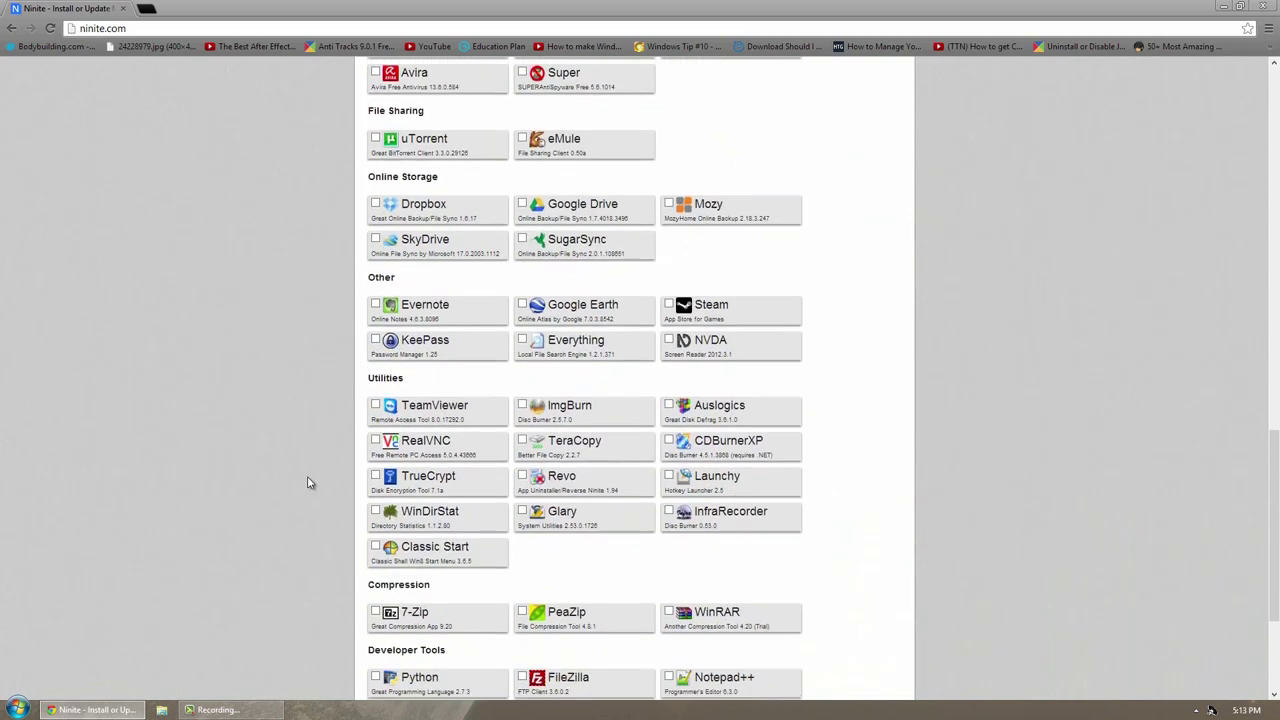
{"action": "left_click", "coordinate": [376, 405]}
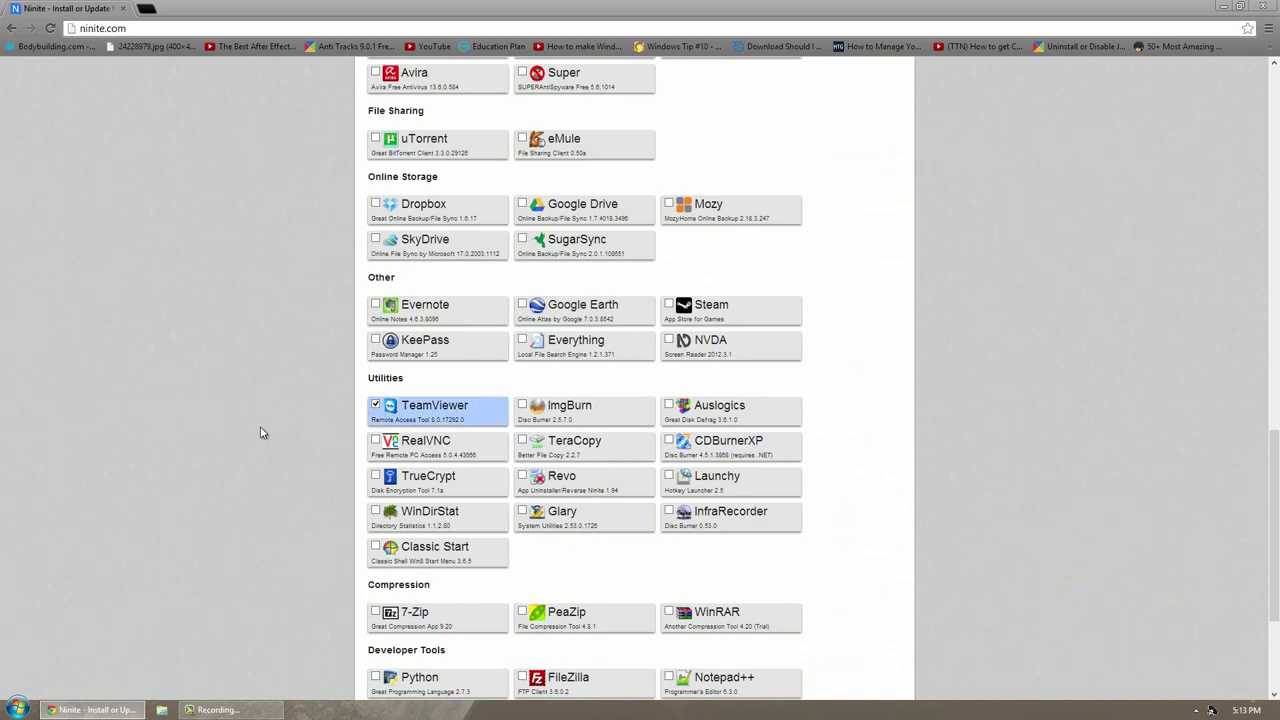
Generate the Ninite installer for K-Lite Codecs and TeamViewer with Get Installer
{"action": "scroll", "coordinate": [262, 433], "scroll_direction": "down", "scroll_amount": 3}
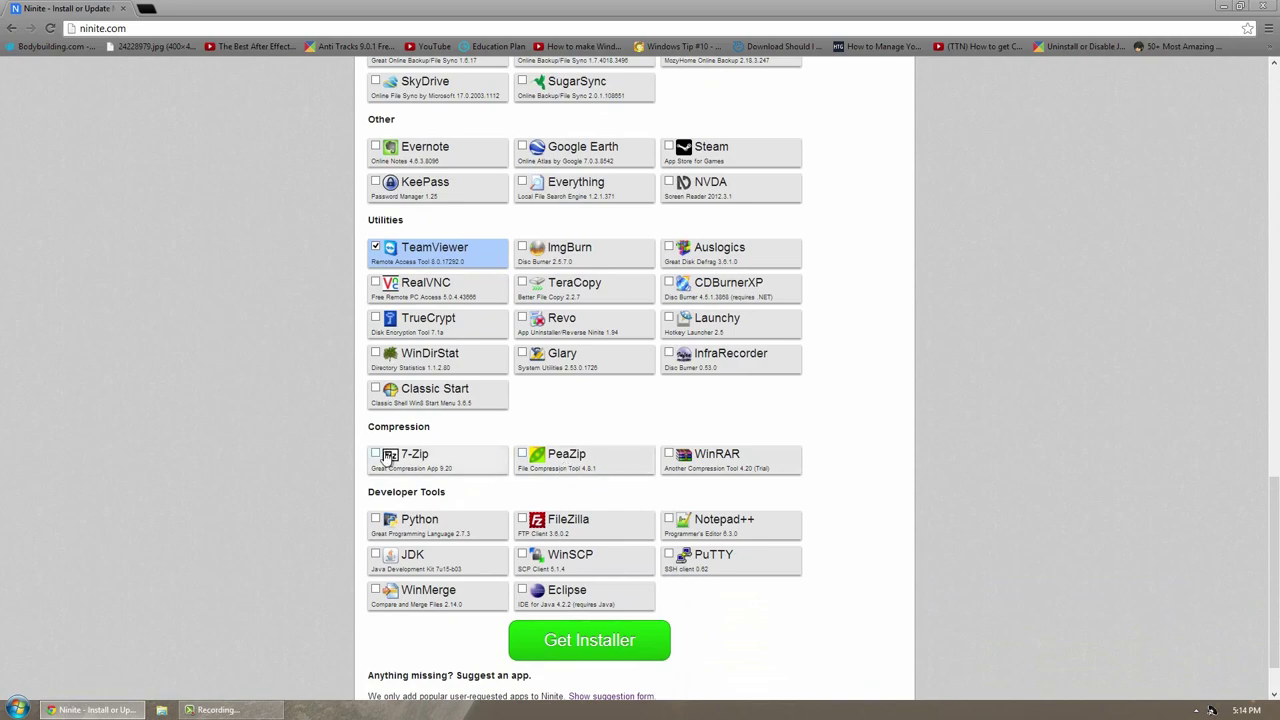
{"action": "scroll", "coordinate": [323, 484], "scroll_direction": "down", "scroll_amount": 1}
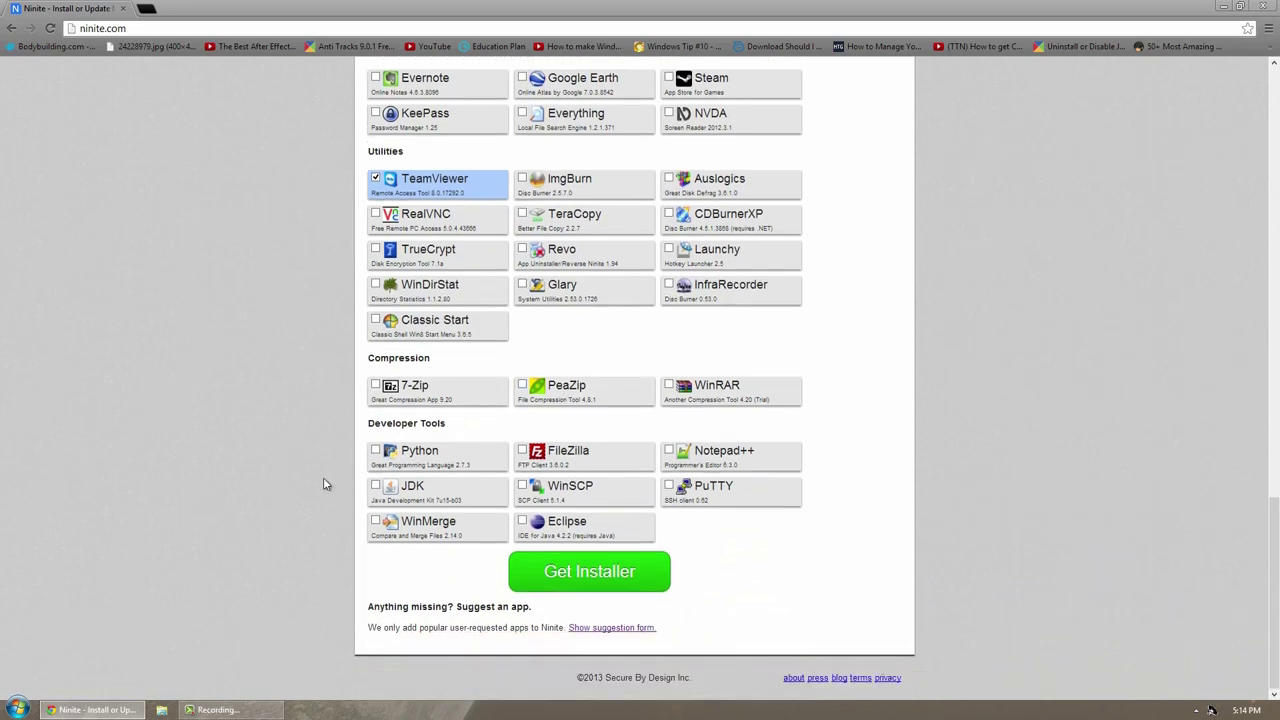
{"action": "scroll", "coordinate": [323, 484], "scroll_direction": "up", "scroll_amount": 10}
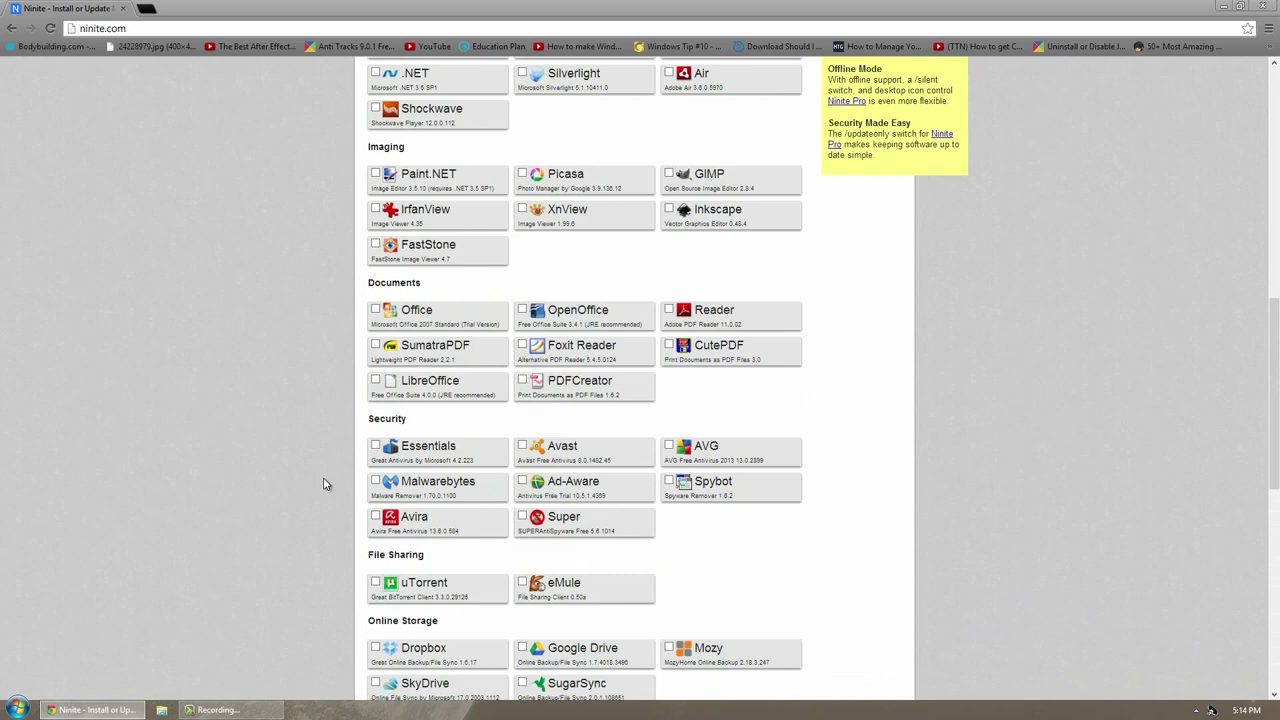
{"action": "scroll", "coordinate": [323, 484], "scroll_direction": "down", "scroll_amount": 10}
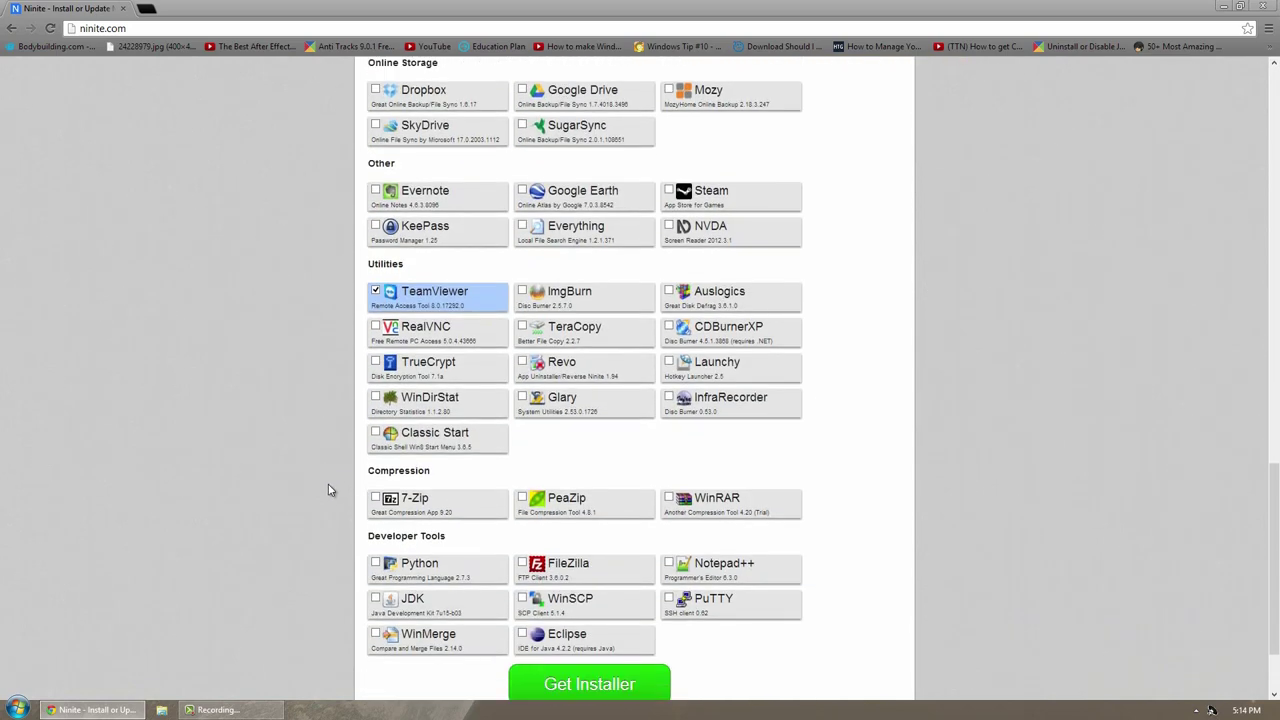
{"action": "scroll", "coordinate": [328, 490], "scroll_direction": "down", "scroll_amount": 2}
{"action": "left_click", "coordinate": [620, 571]}
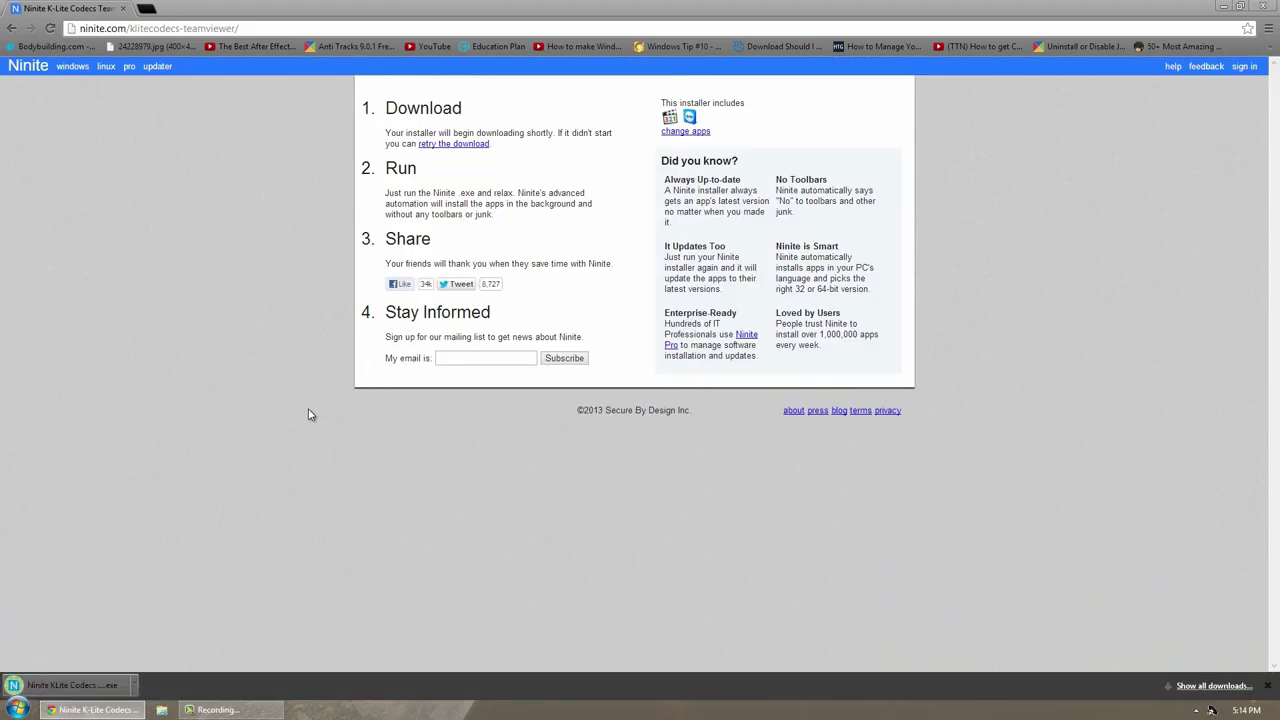
Run the Ninite installer, watch TeamViewer and both K-Lite Codecs packages report OK, then close it
{"action": "left_click", "coordinate": [65, 685]}
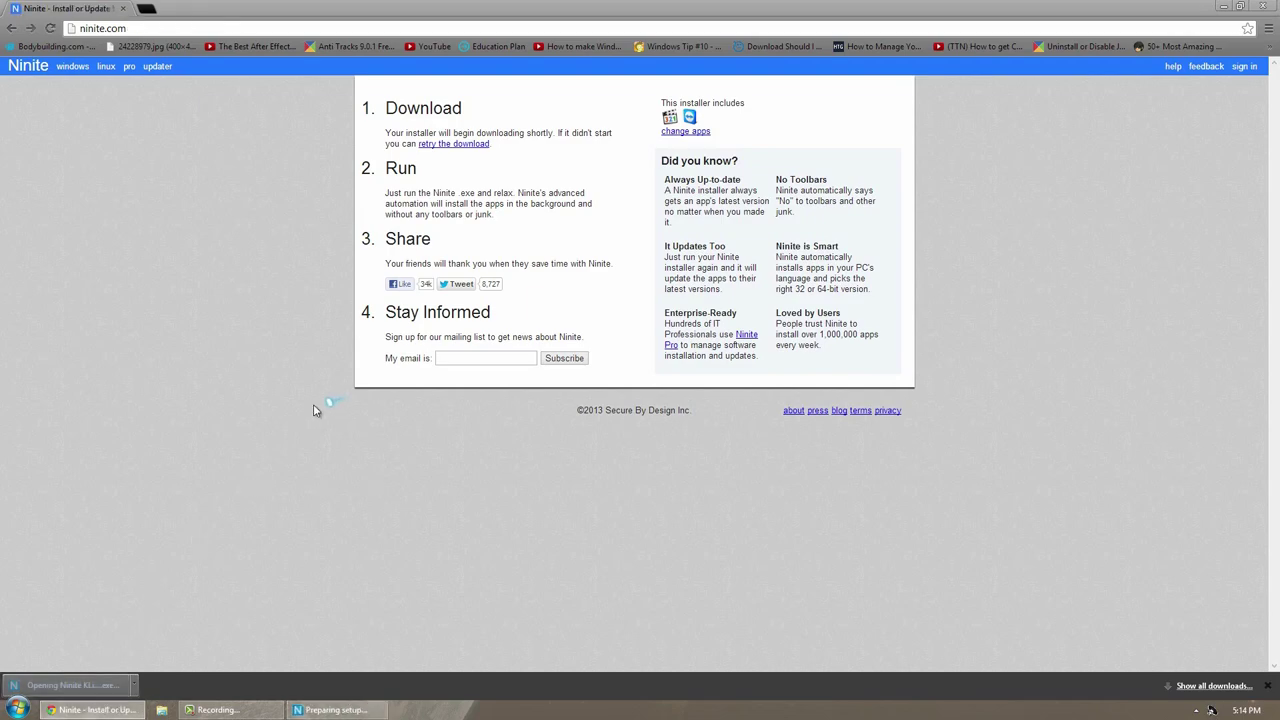
{"action": "key", "text": "alt+Left"}
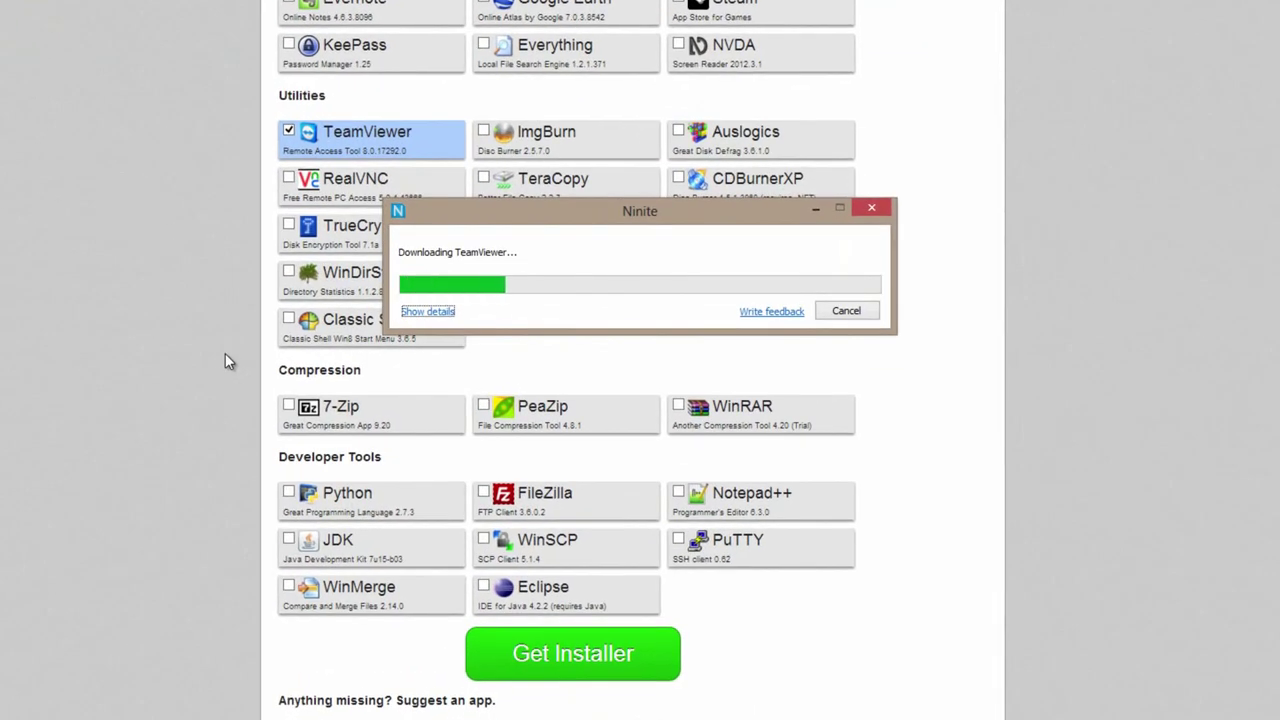
{"action": "left_click", "coordinate": [415, 312]}
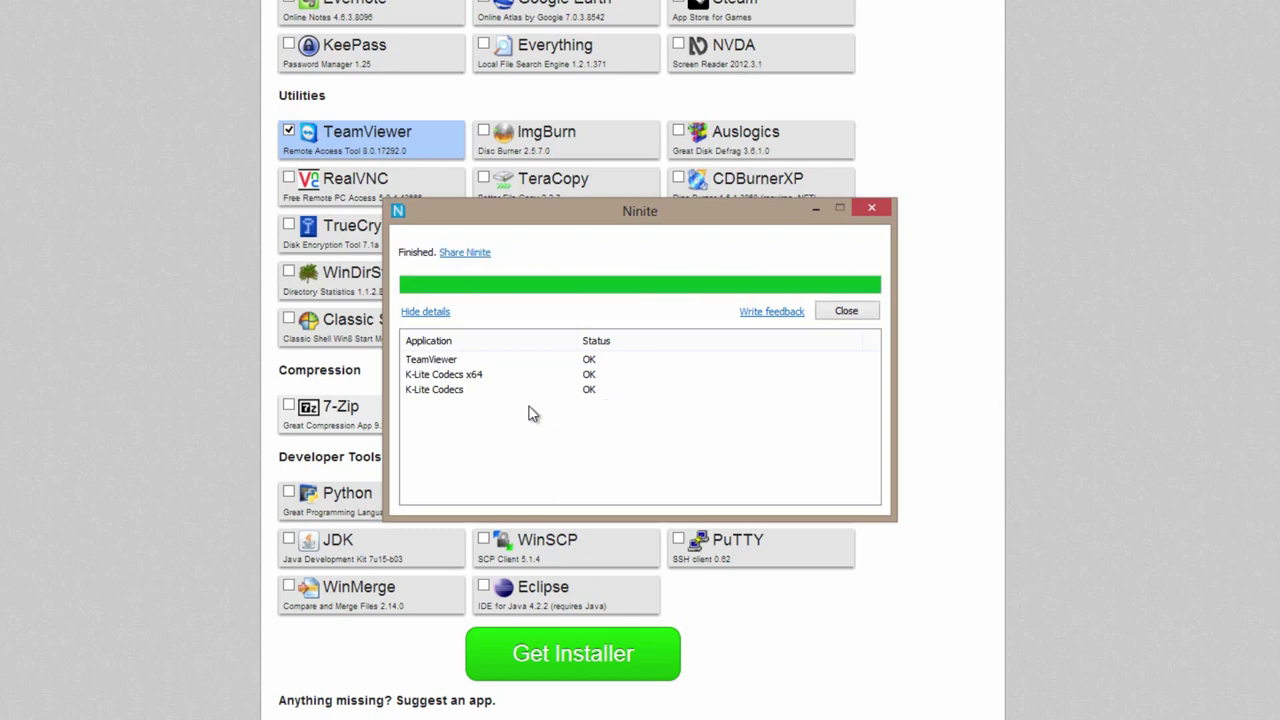
{"action": "left_click", "coordinate": [846, 311]}
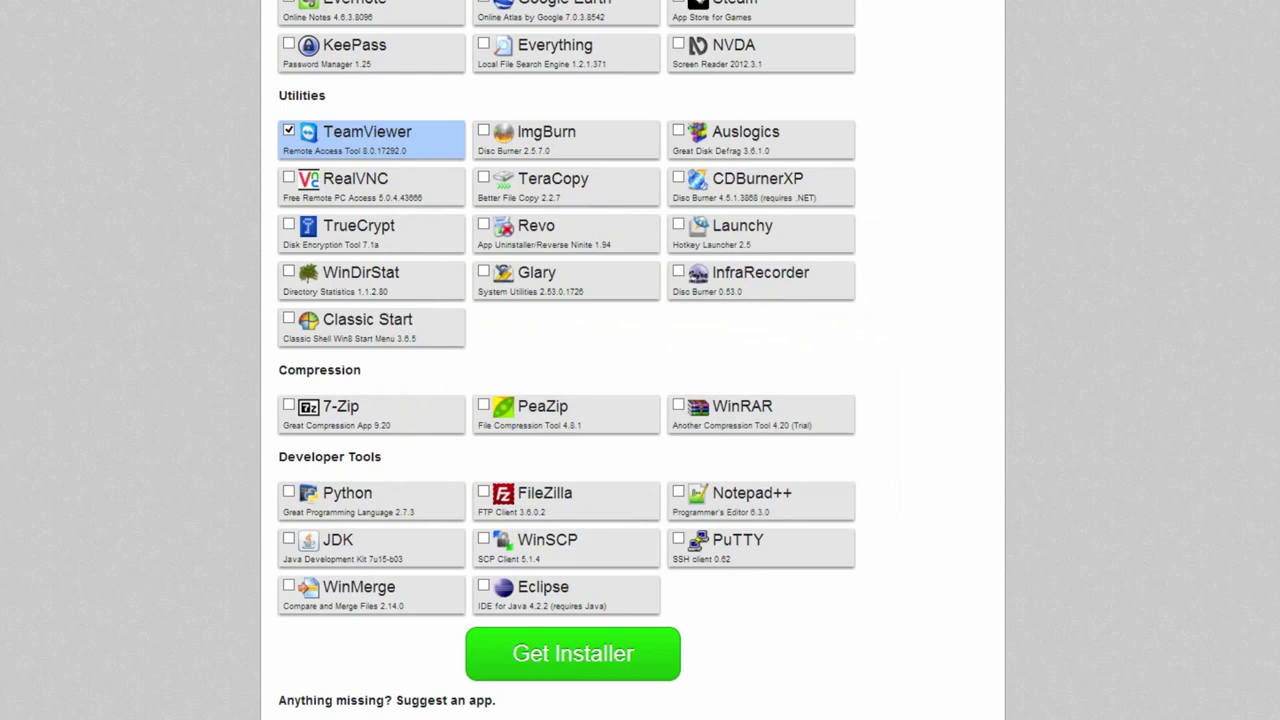
Open Downloads in File Explorer and delete the Ninite installer file, confirming the prompt
{"action": "key", "text": "super+e"}
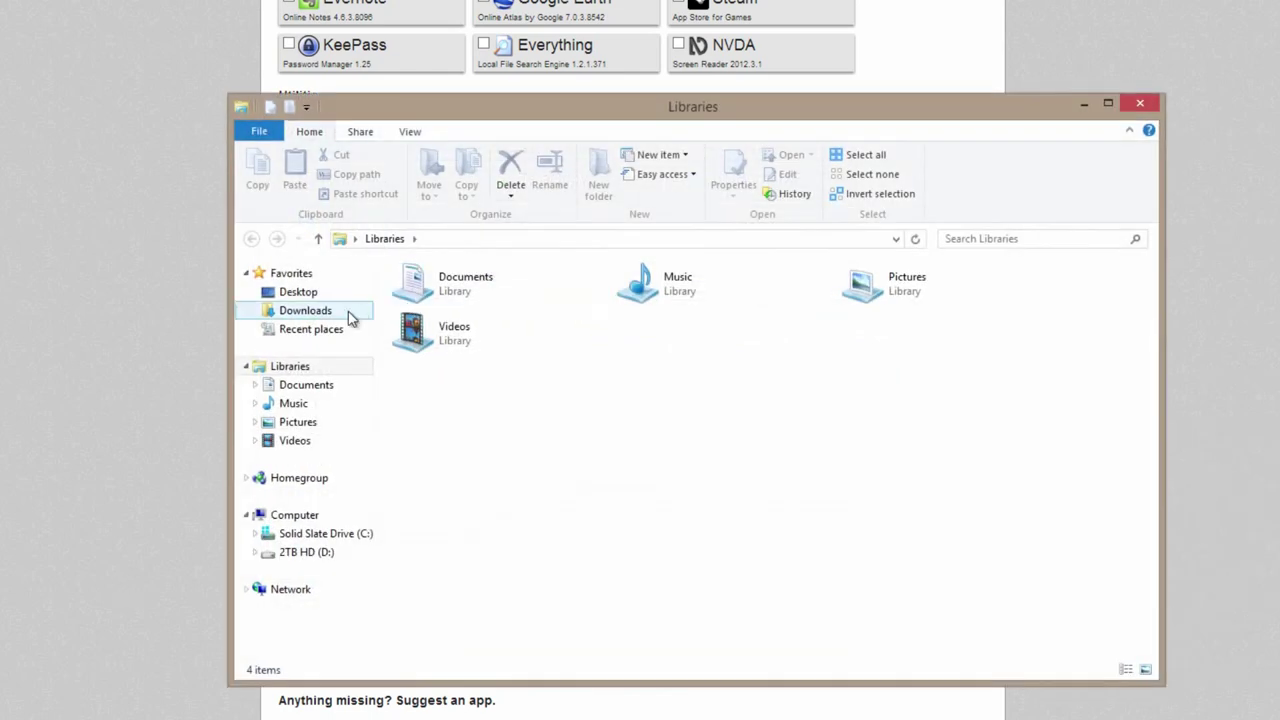
{"action": "left_click", "coordinate": [345, 312]}
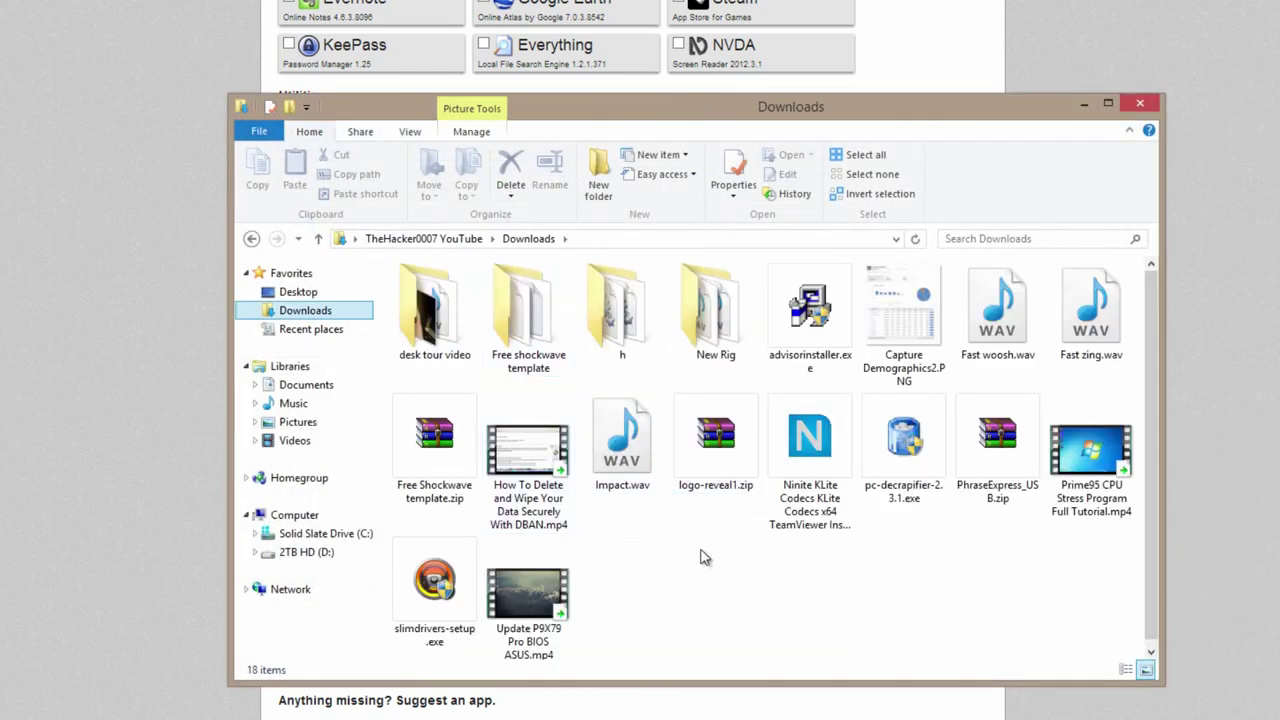
{"action": "left_click", "coordinate": [812, 515]}
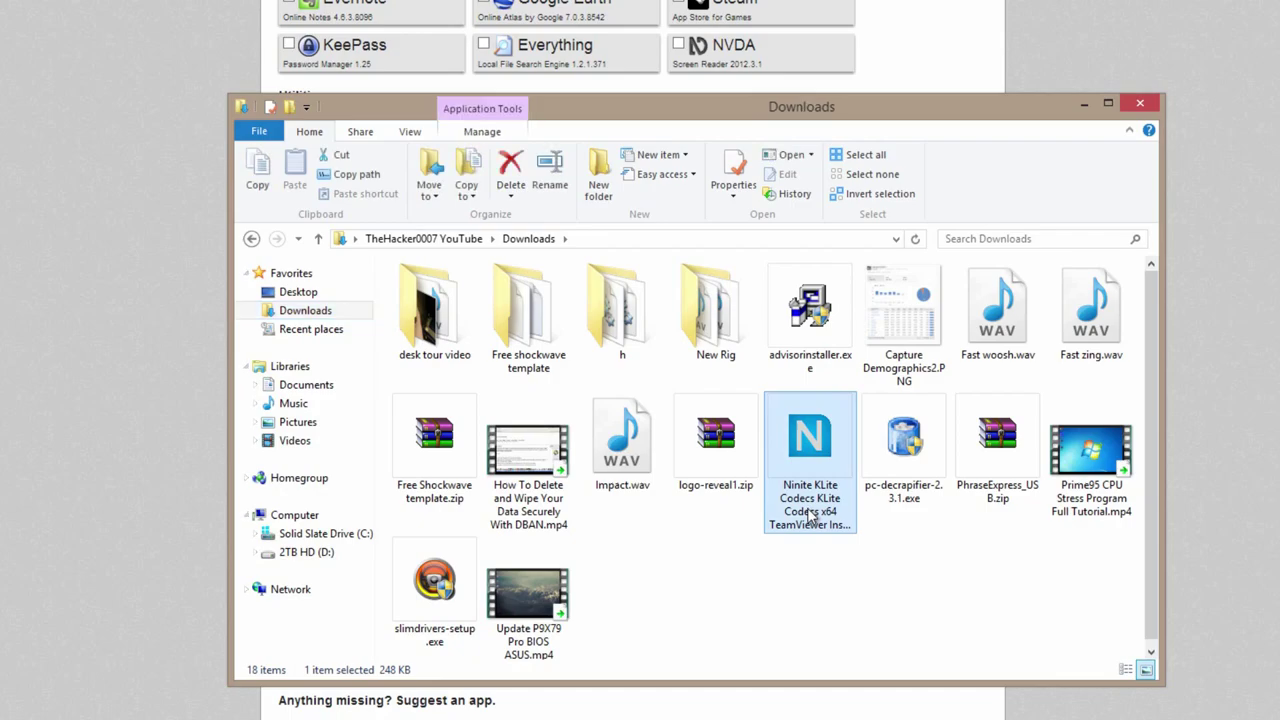
{"action": "key", "text": "Delete"}
{"action": "key", "text": "Return"}
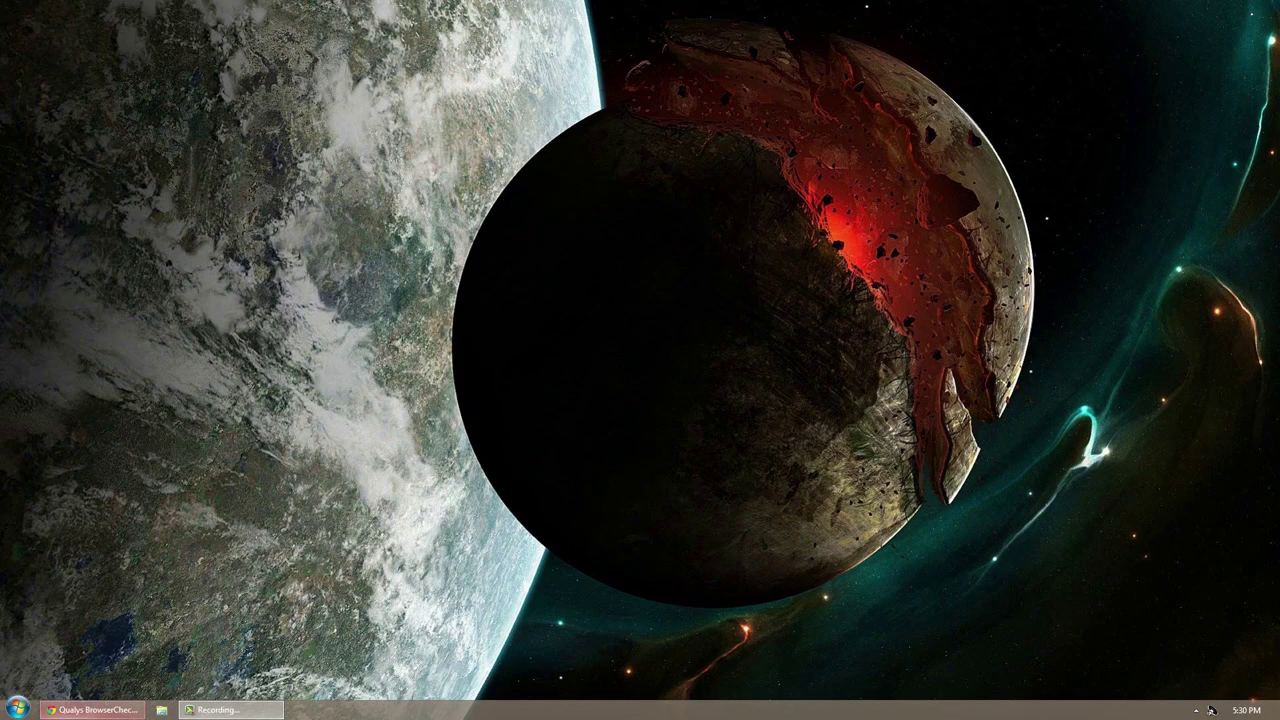
{"action": "left_click", "coordinate": [90, 709]}
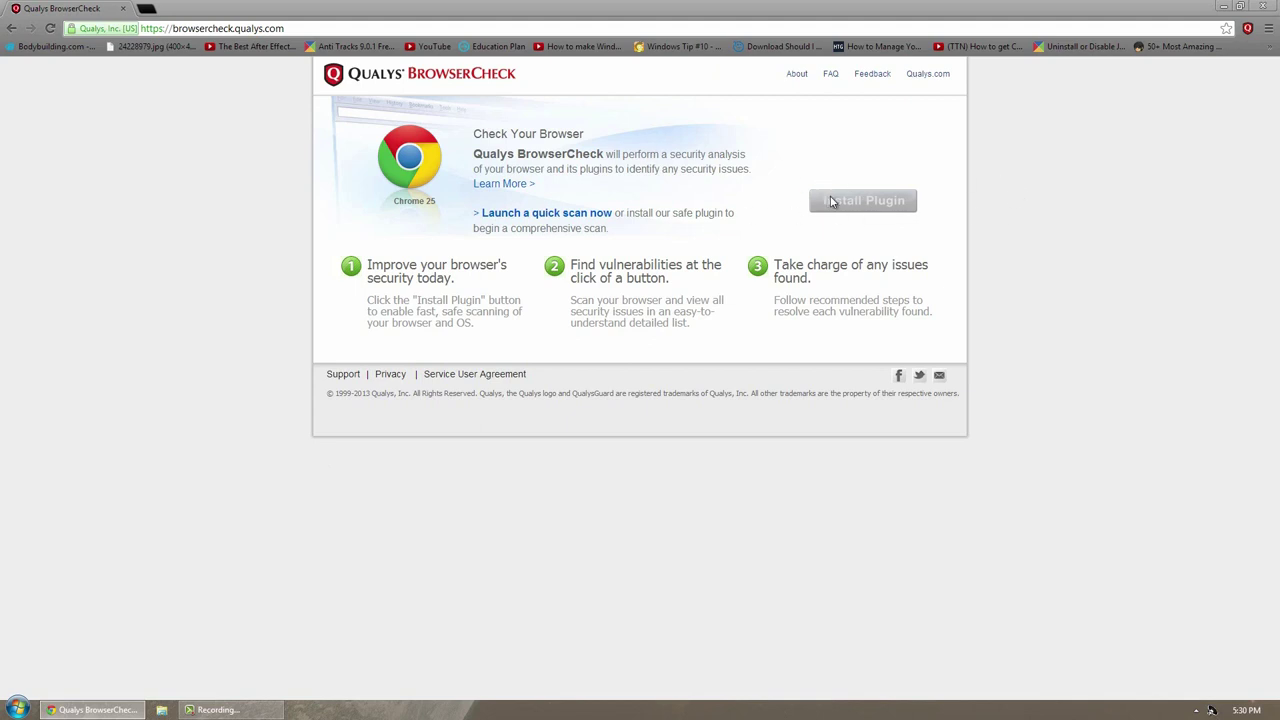
Scan the browser with Qualys BrowserCheck and check the QuickTime fix page
{"action": "left_click", "coordinate": [1246, 30]}
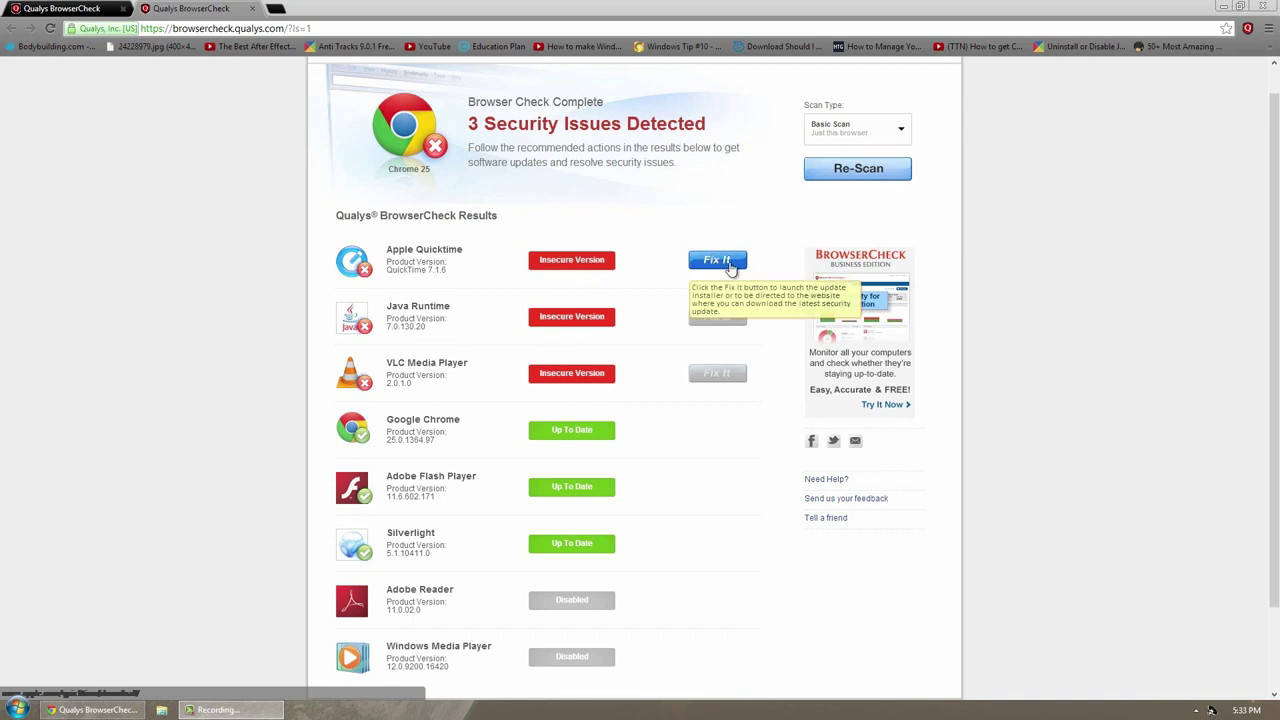
{"action": "left_click", "coordinate": [718, 261]}
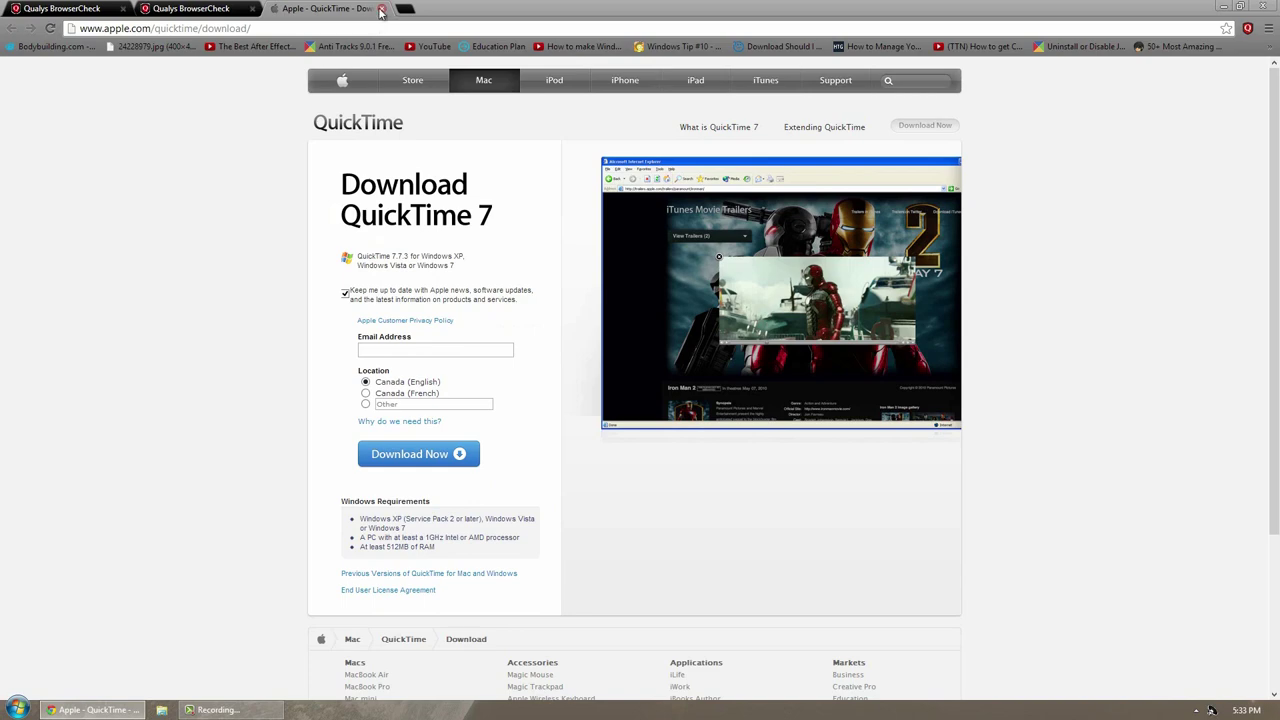
{"action": "left_click", "coordinate": [381, 8]}
Read the Java Runtime vulnerability advisory, then open a blank new tab
{"action": "left_click", "coordinate": [426, 317]}
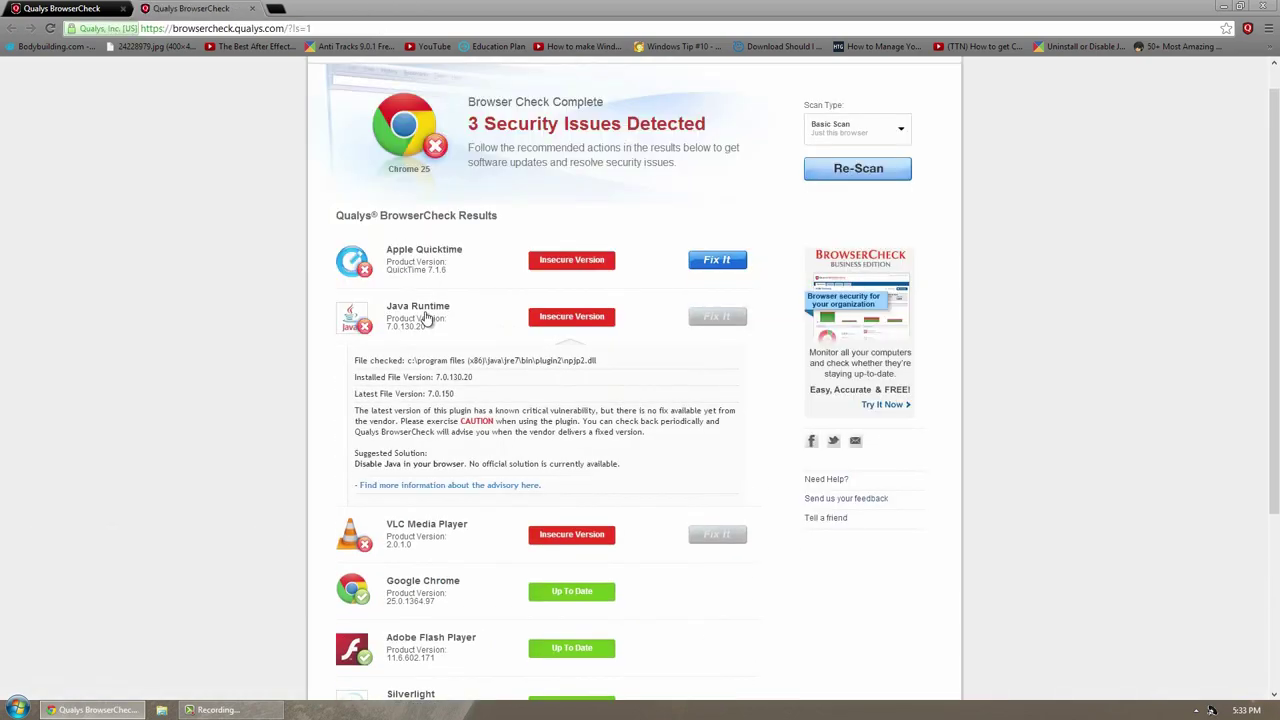
{"action": "left_click", "coordinate": [461, 487]}
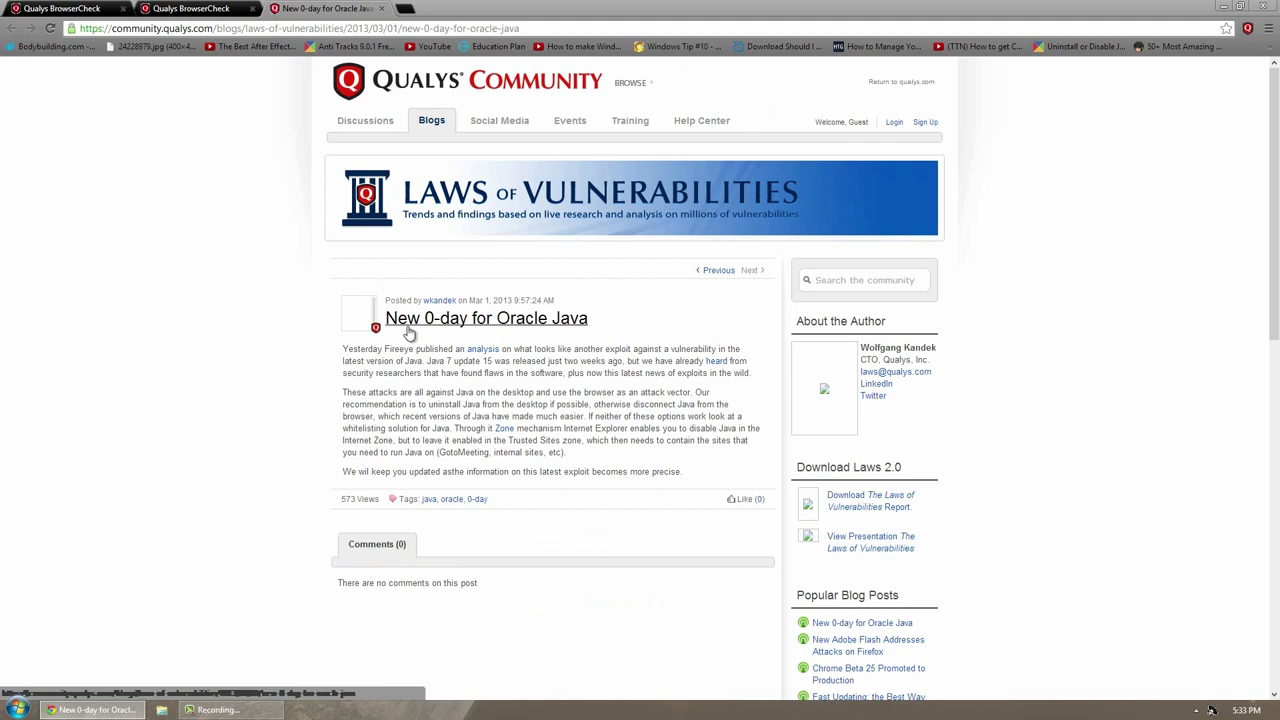
{"action": "left_click", "coordinate": [381, 8]}
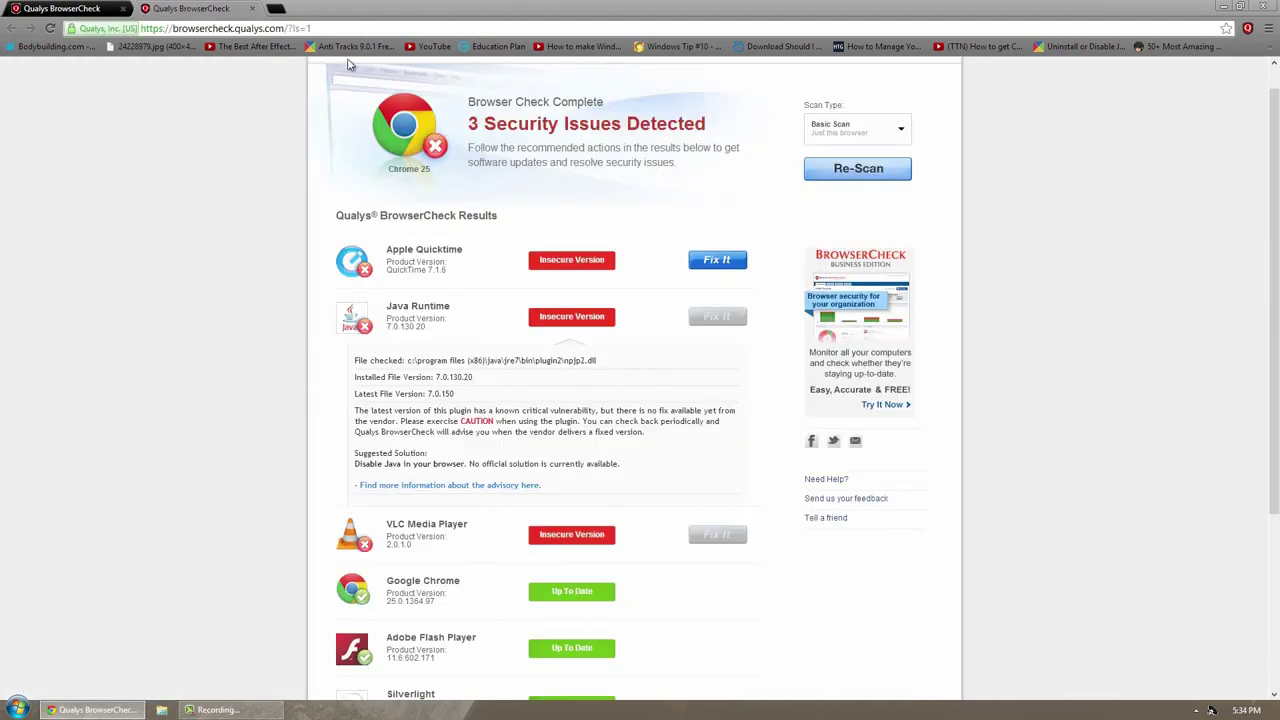
{"action": "scroll", "coordinate": [349, 65], "scroll_direction": "down", "scroll_amount": 2}
{"action": "scroll", "coordinate": [349, 65], "scroll_direction": "up", "scroll_amount": 2}
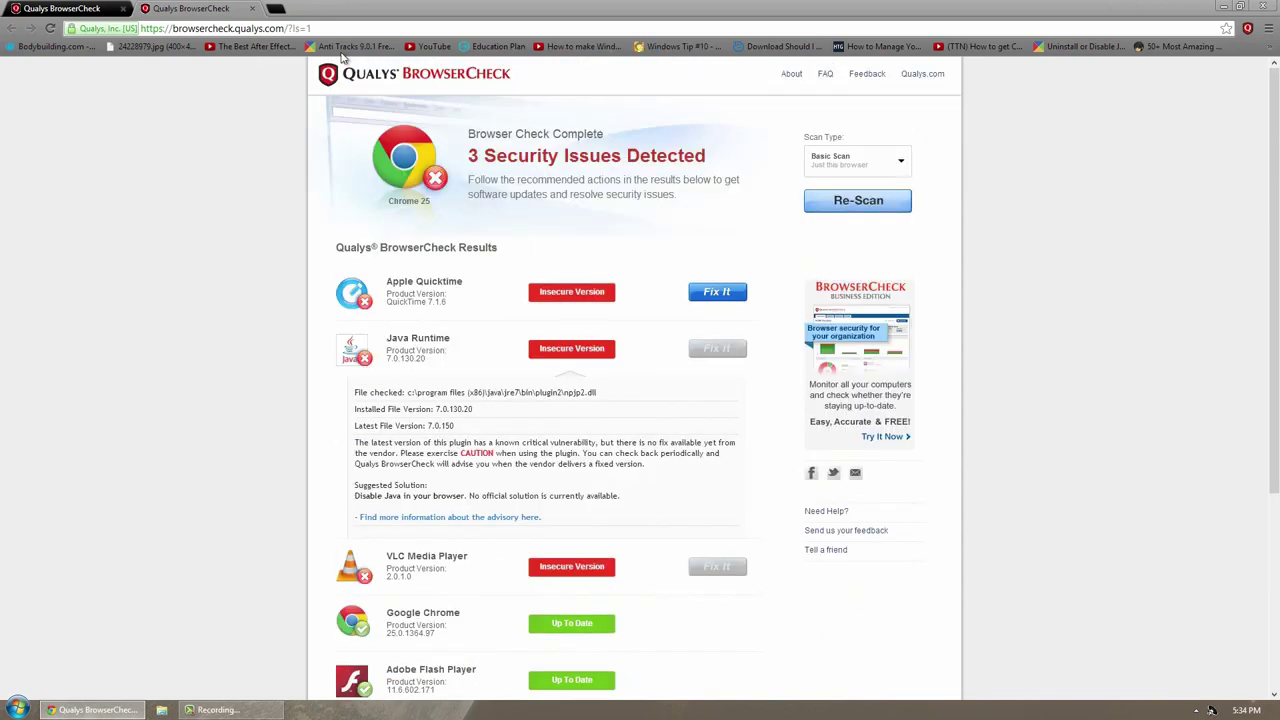
{"action": "left_click", "coordinate": [276, 9]}
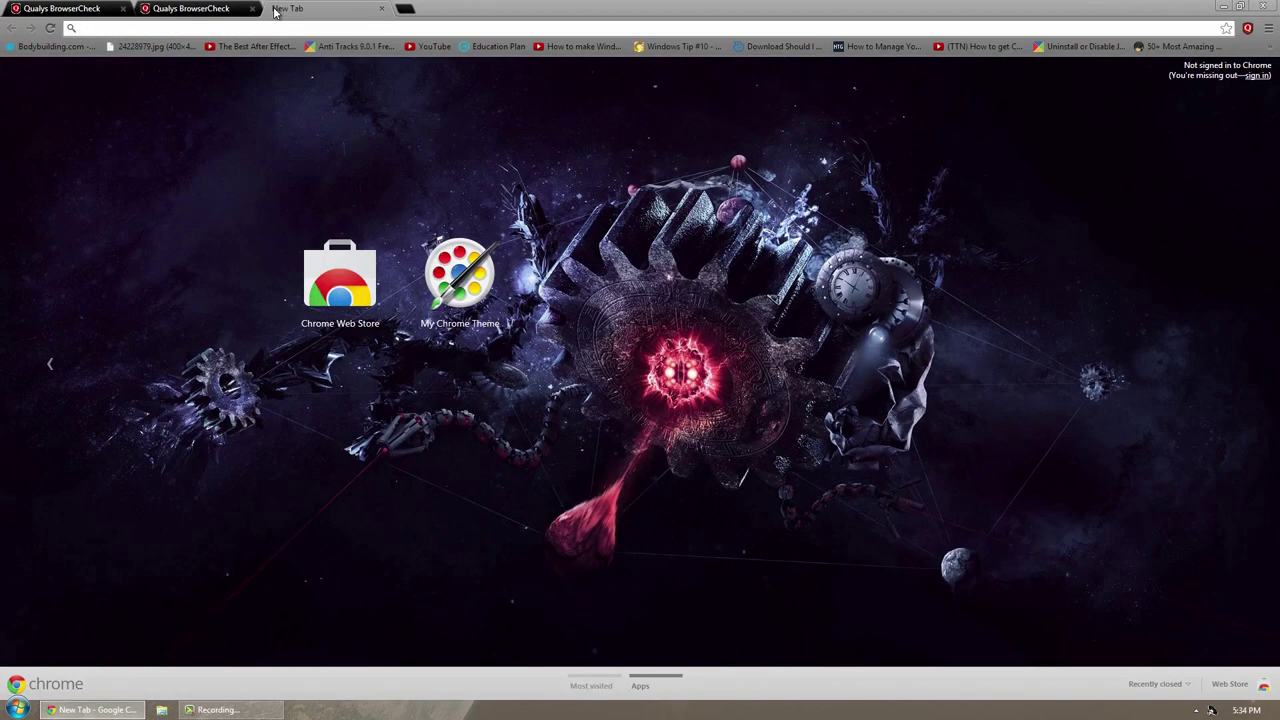
Disable the VLC Web Plugin and Java(TM) plug-in on about:plugins
{"action": "type", "text": "abo"}
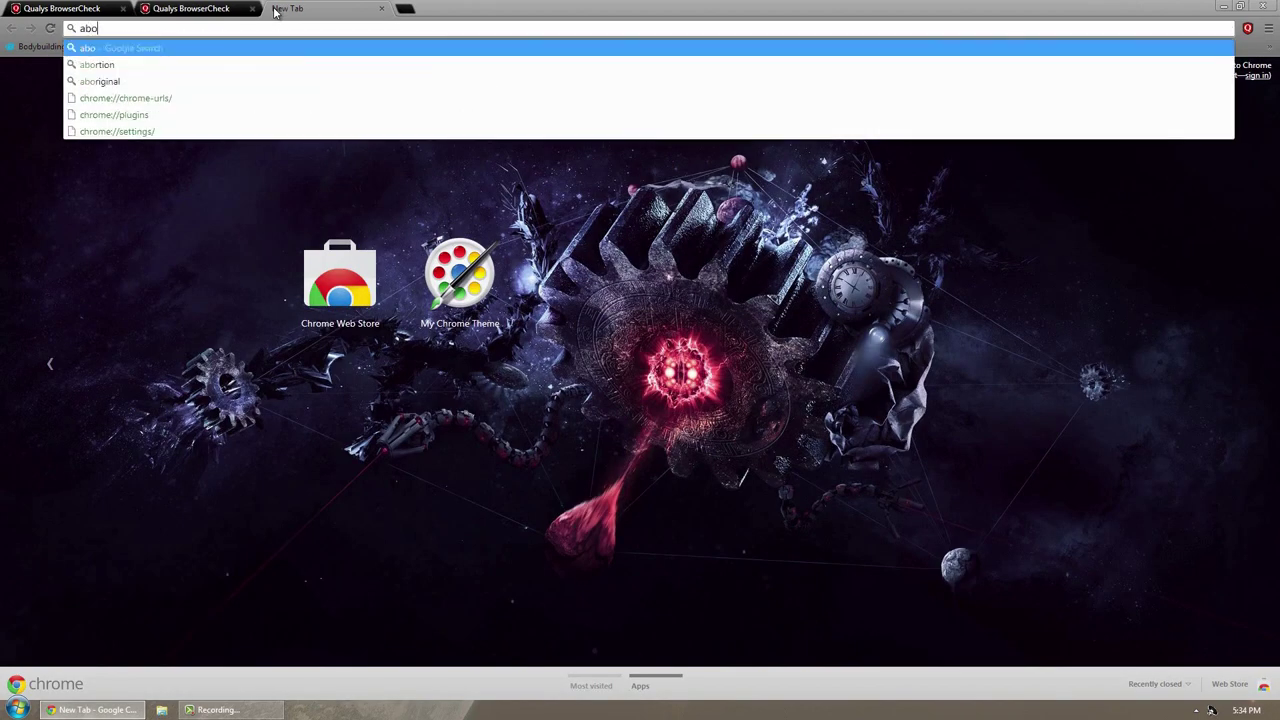
{"action": "type", "text": "ut:"}
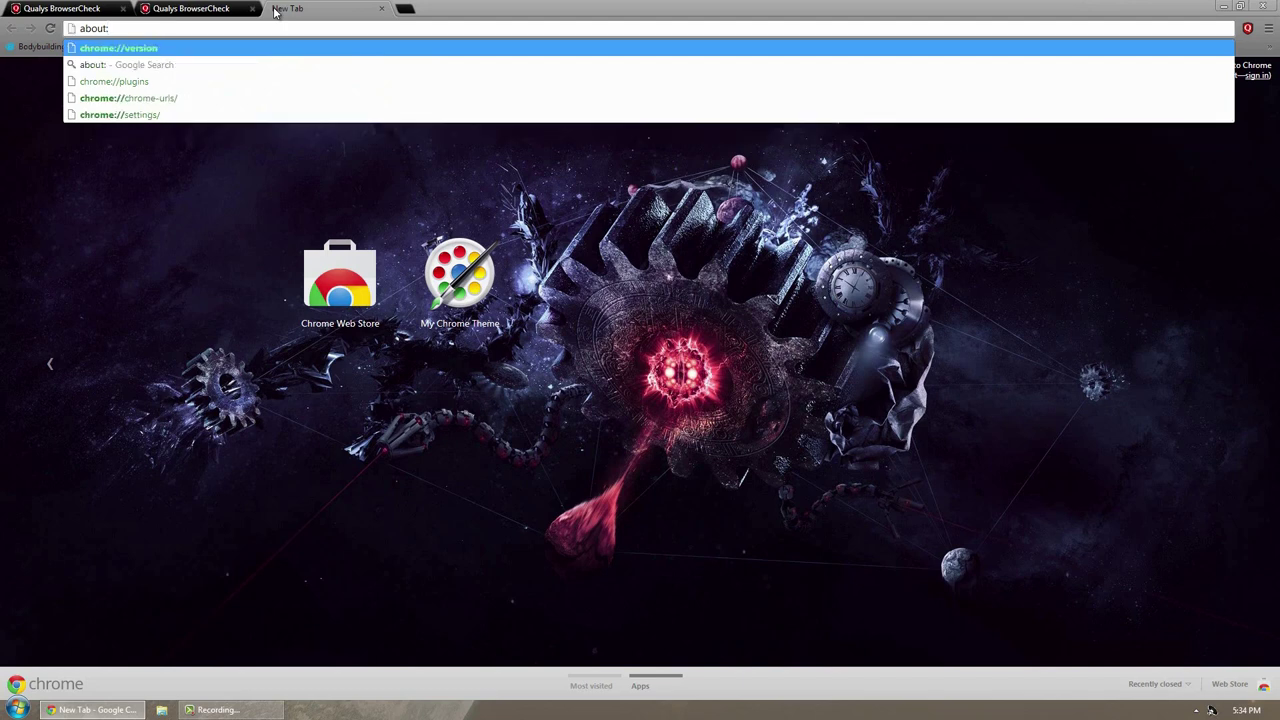
{"action": "type", "text": "plugins"}
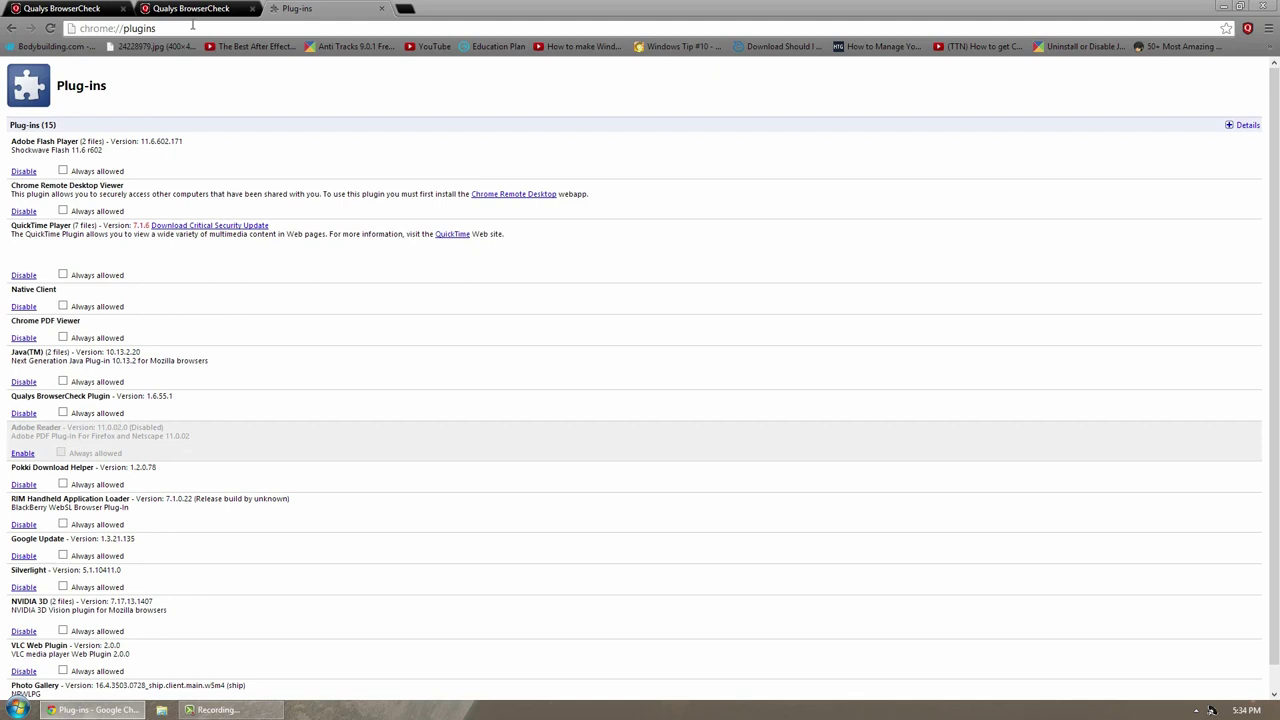
{"action": "scroll", "coordinate": [288, 309], "scroll_direction": "down", "scroll_amount": 1}
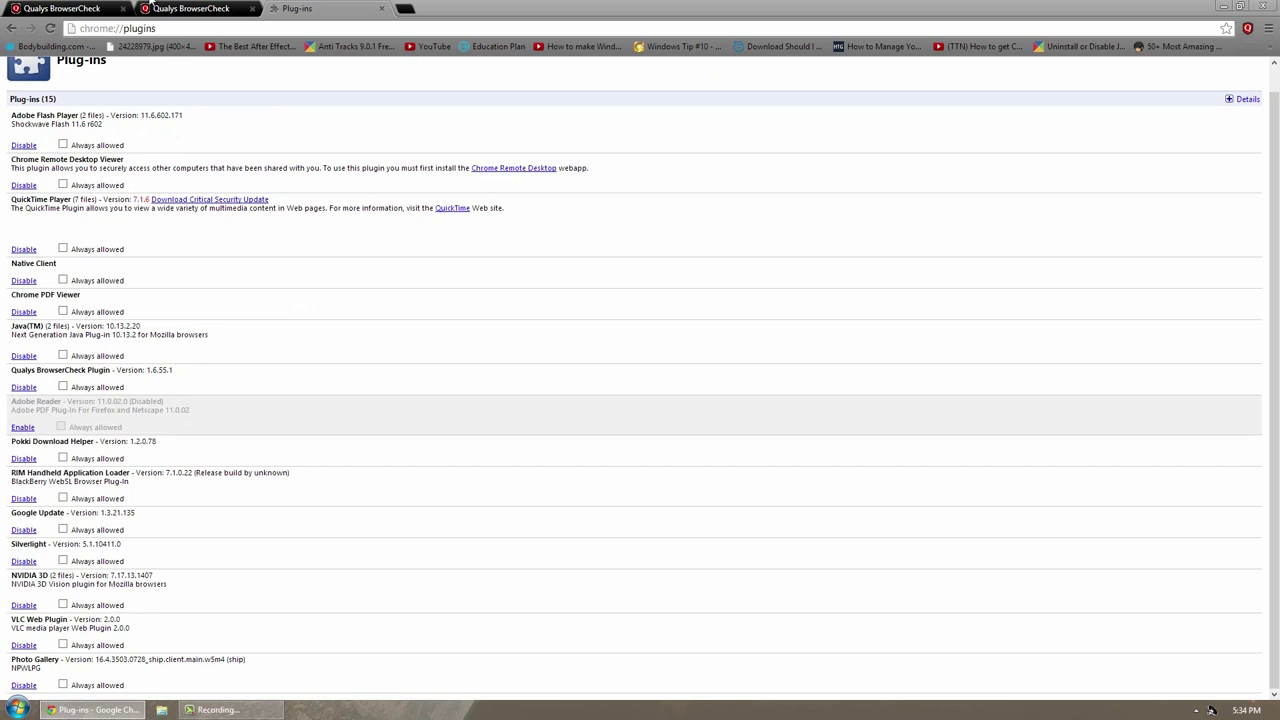
{"action": "left_click", "coordinate": [172, 8]}
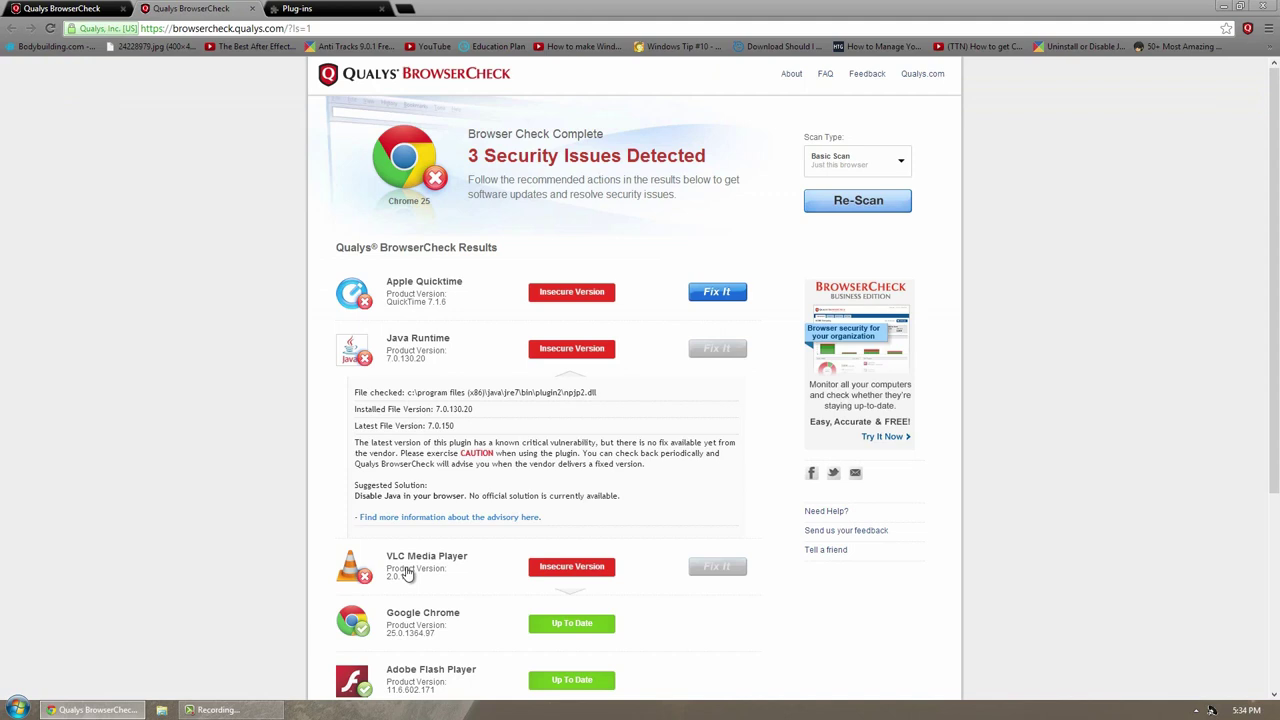
{"action": "left_click", "coordinate": [323, 9]}
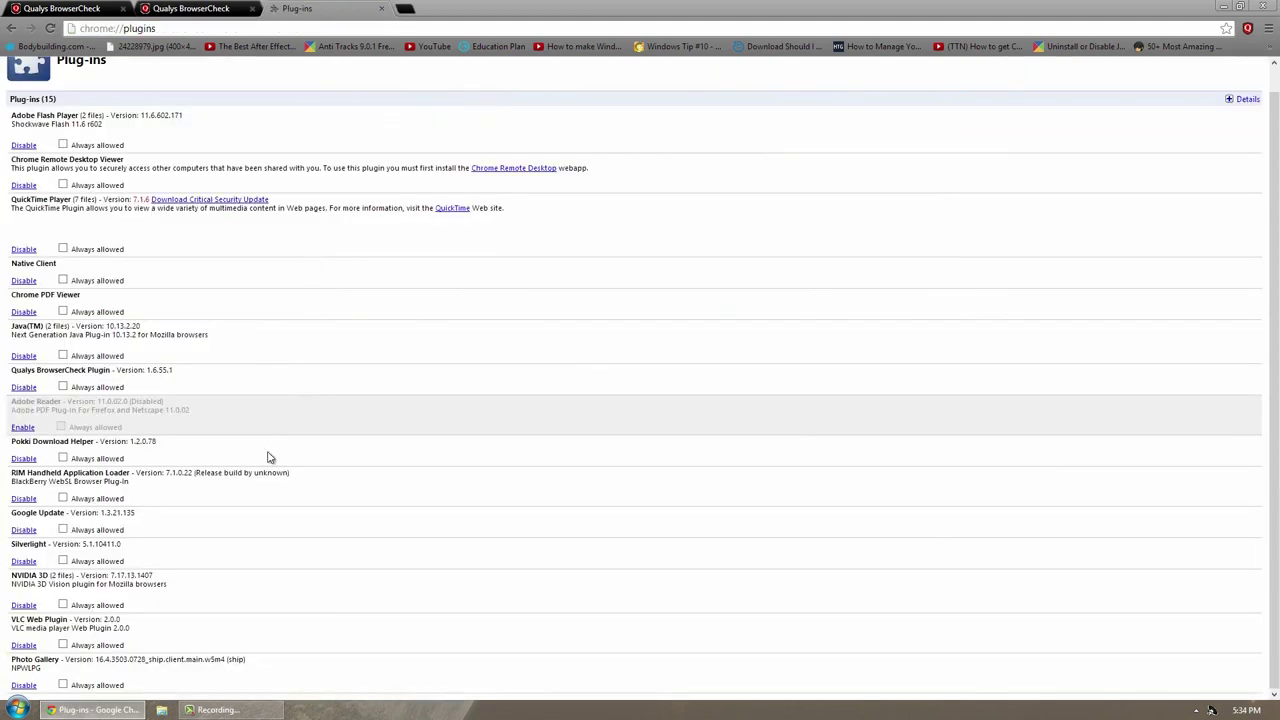
{"action": "left_click", "coordinate": [24, 646]}
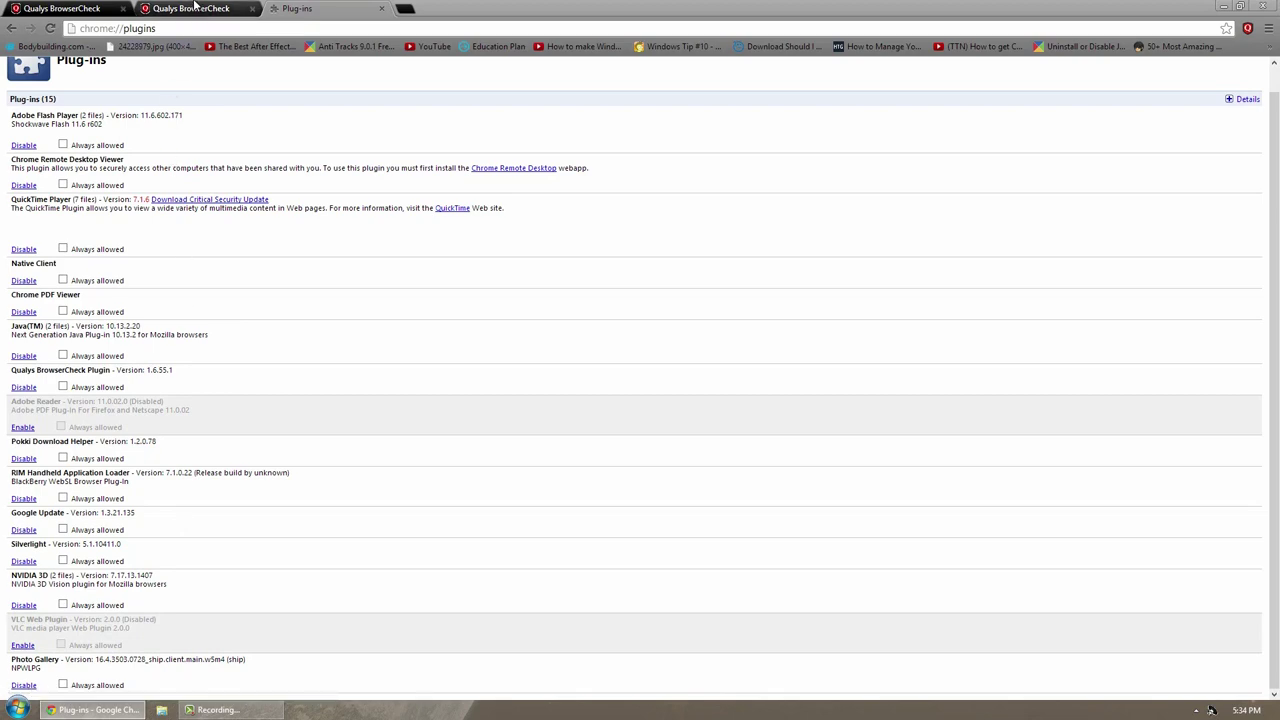
{"action": "left_click", "coordinate": [191, 10]}
{"action": "left_click", "coordinate": [325, 8]}
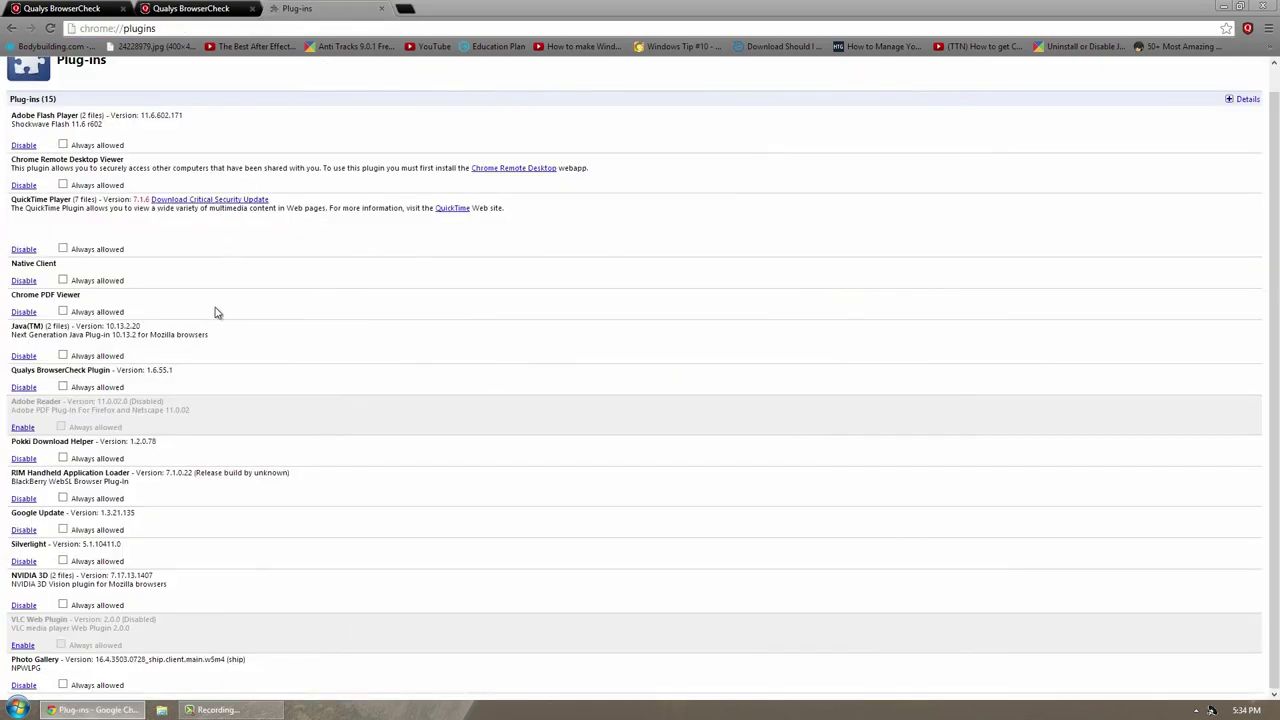
{"action": "left_click", "coordinate": [24, 356]}
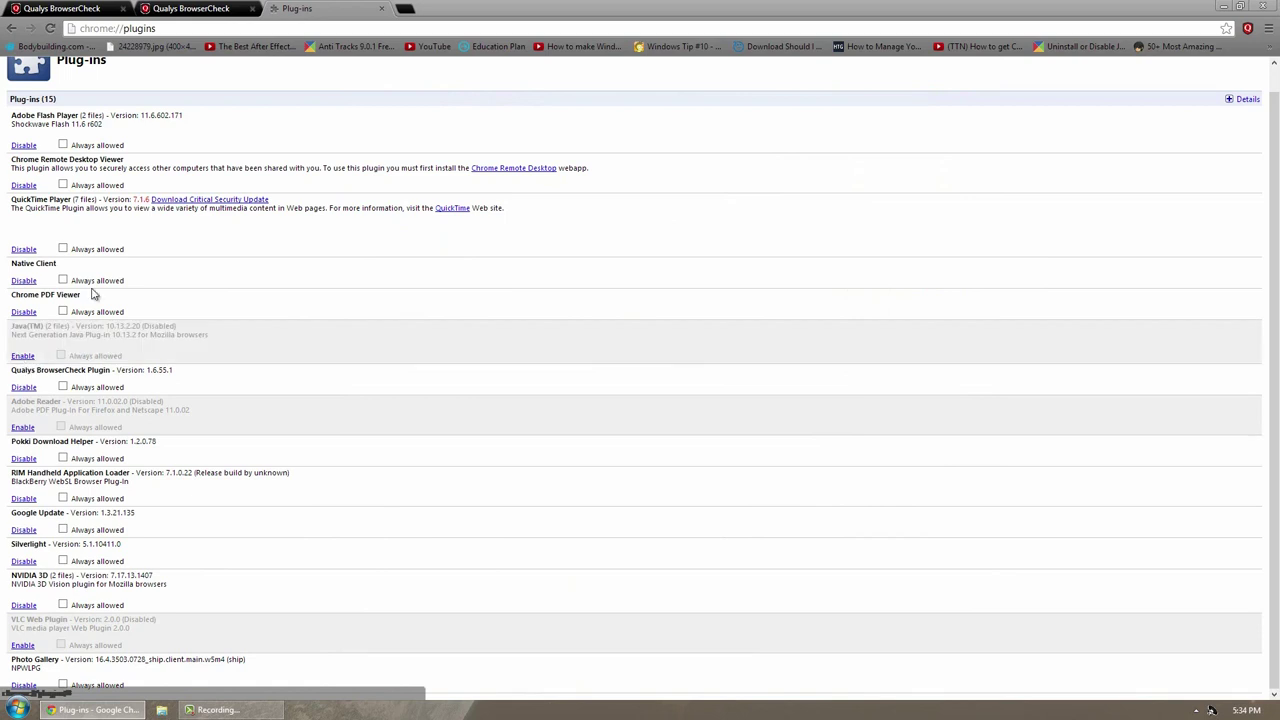
Re-scan in BrowserCheck so only the outdated QuickTime issue remains, and check its fix page
{"action": "left_click", "coordinate": [191, 9]}
{"action": "left_click", "coordinate": [858, 200]}
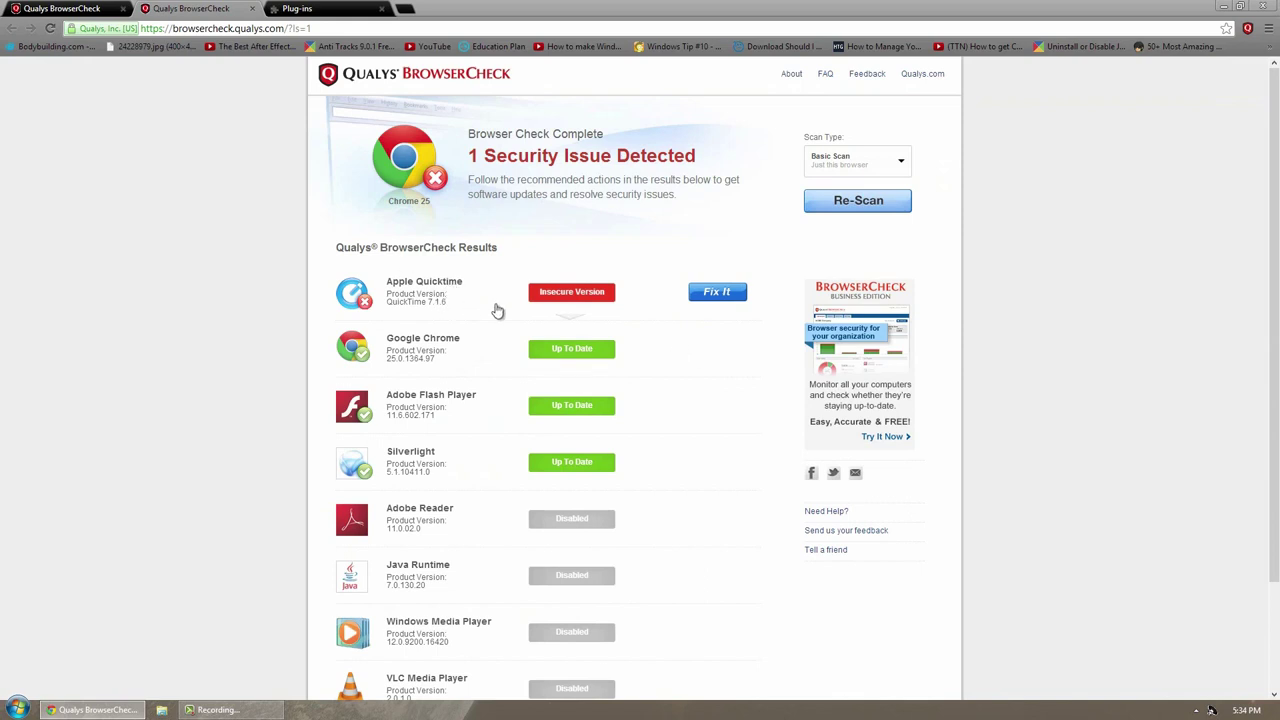
{"action": "left_click", "coordinate": [717, 292]}
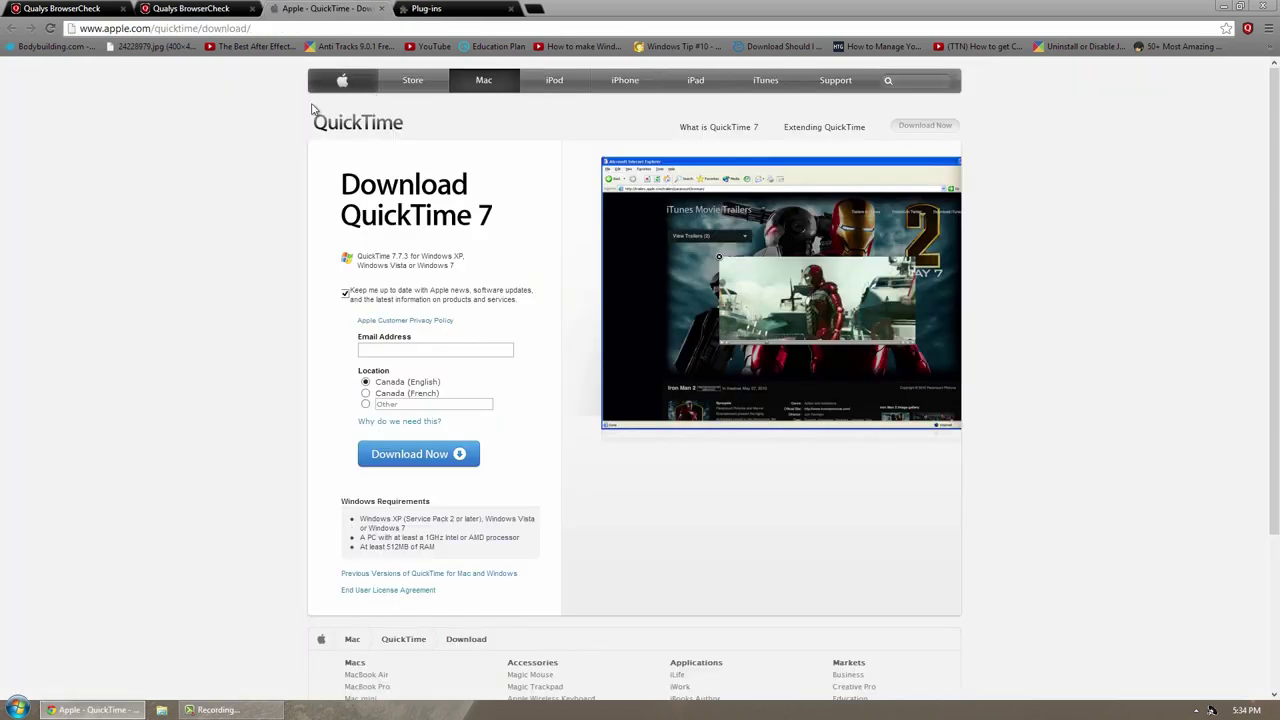
{"action": "left_click", "coordinate": [378, 8]}
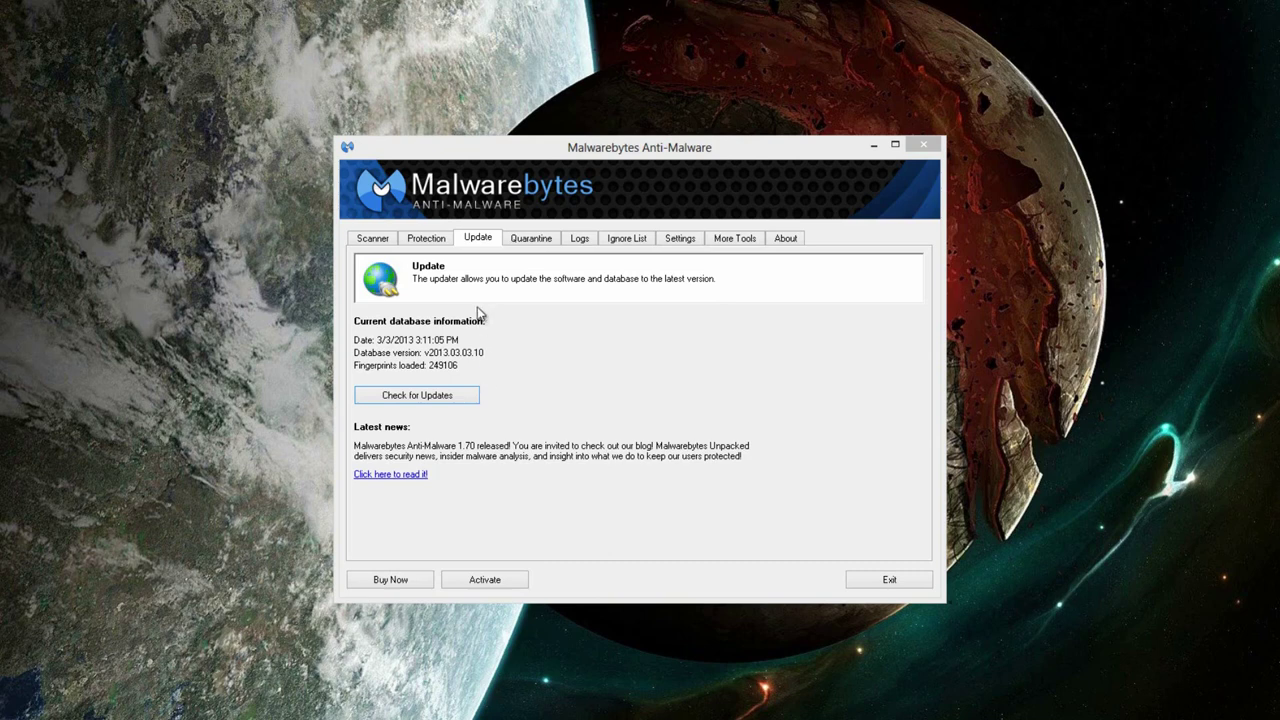
Check Malwarebytes for database updates and confirm v2013.03.03.10 is the latest
{"action": "left_click", "coordinate": [374, 242]}
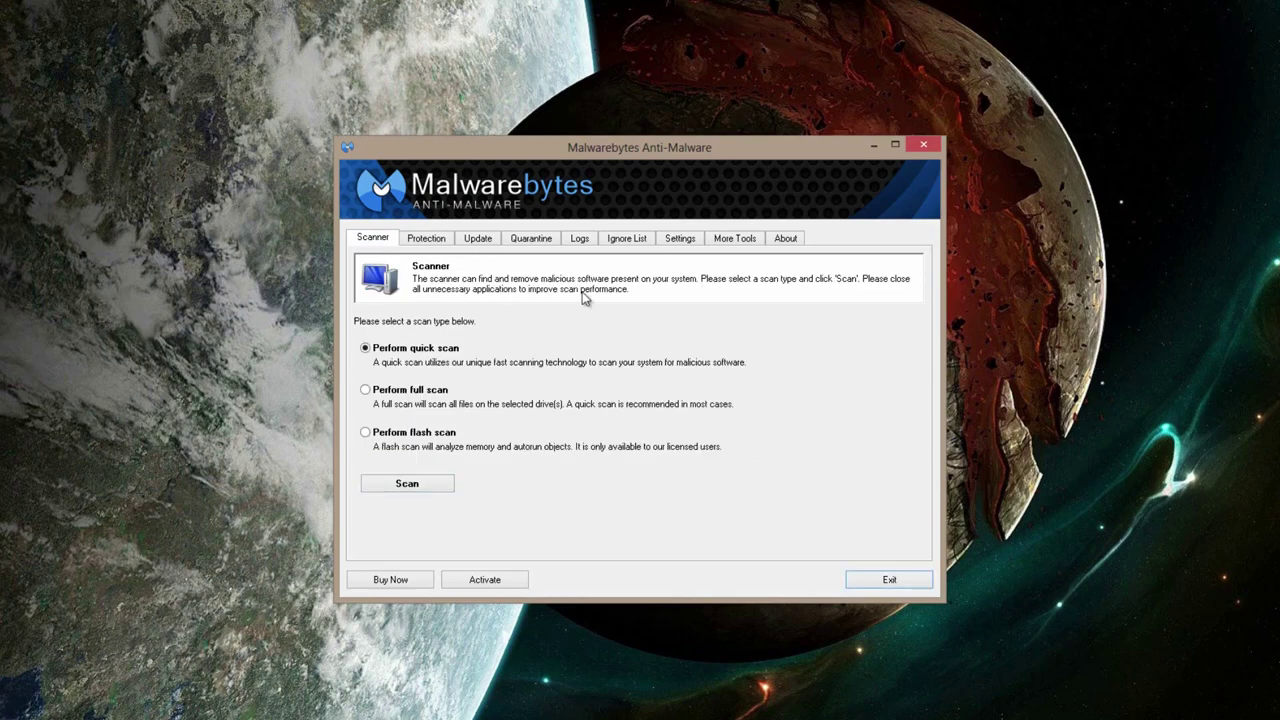
{"action": "left_click", "coordinate": [480, 241]}
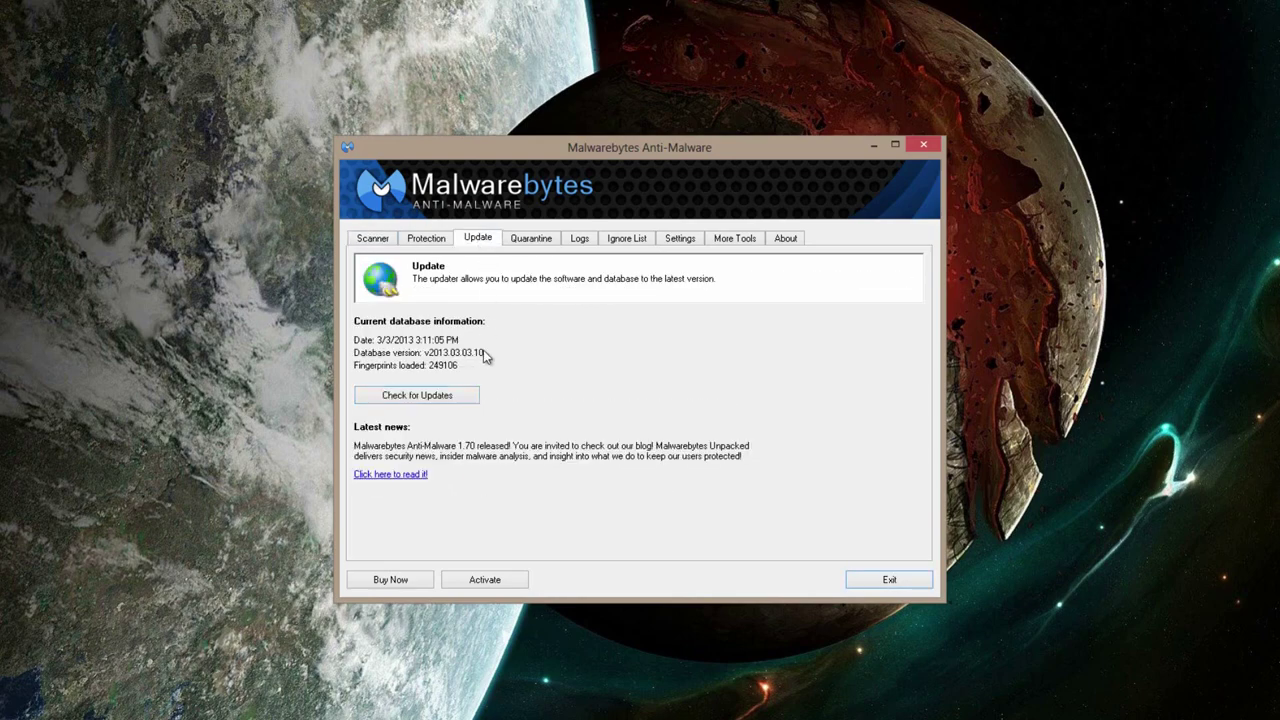
{"action": "left_click", "coordinate": [456, 396]}
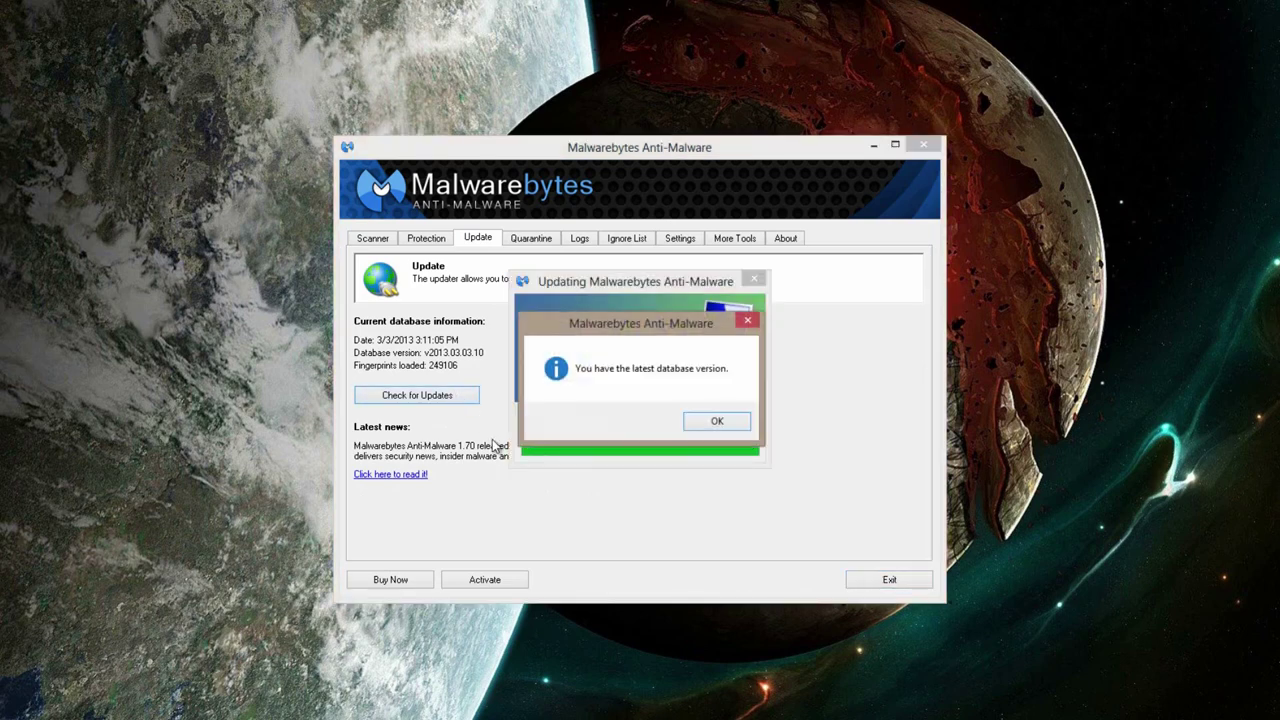
{"action": "key", "text": "Return"}
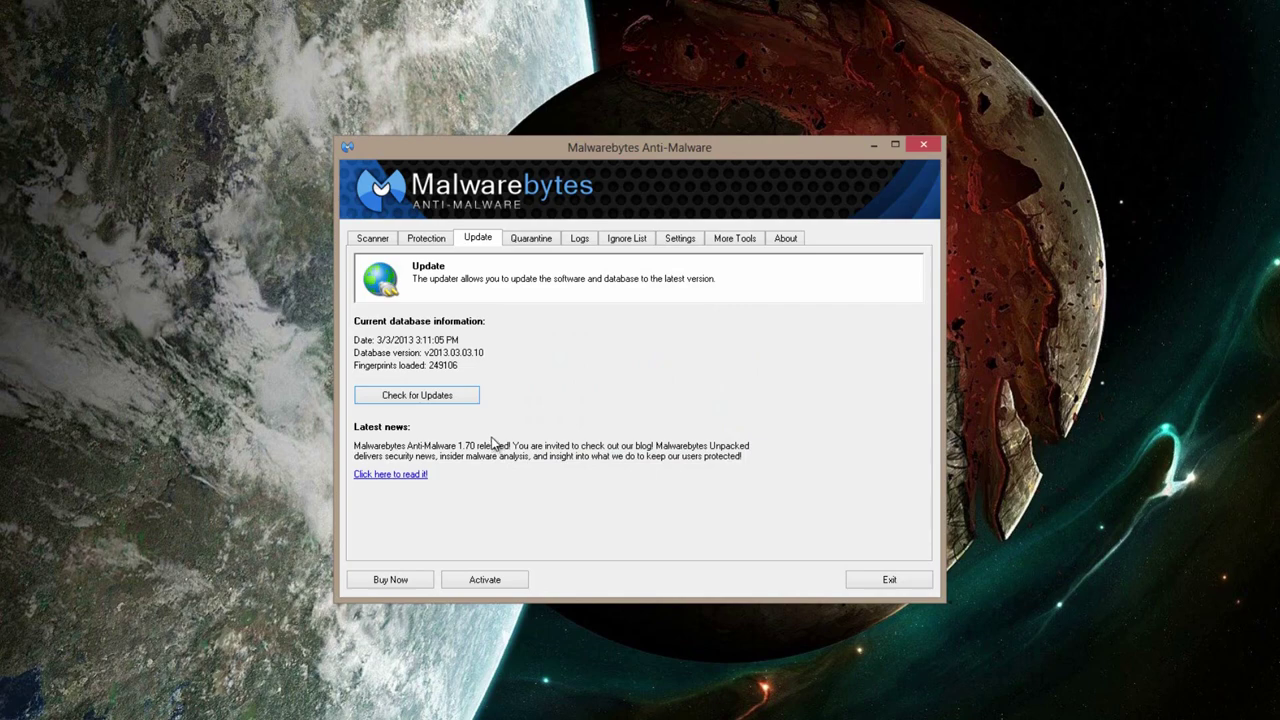
Start a Malwarebytes quick scan and abort it at 29 seconds with nothing detected
{"action": "left_click", "coordinate": [421, 245]}
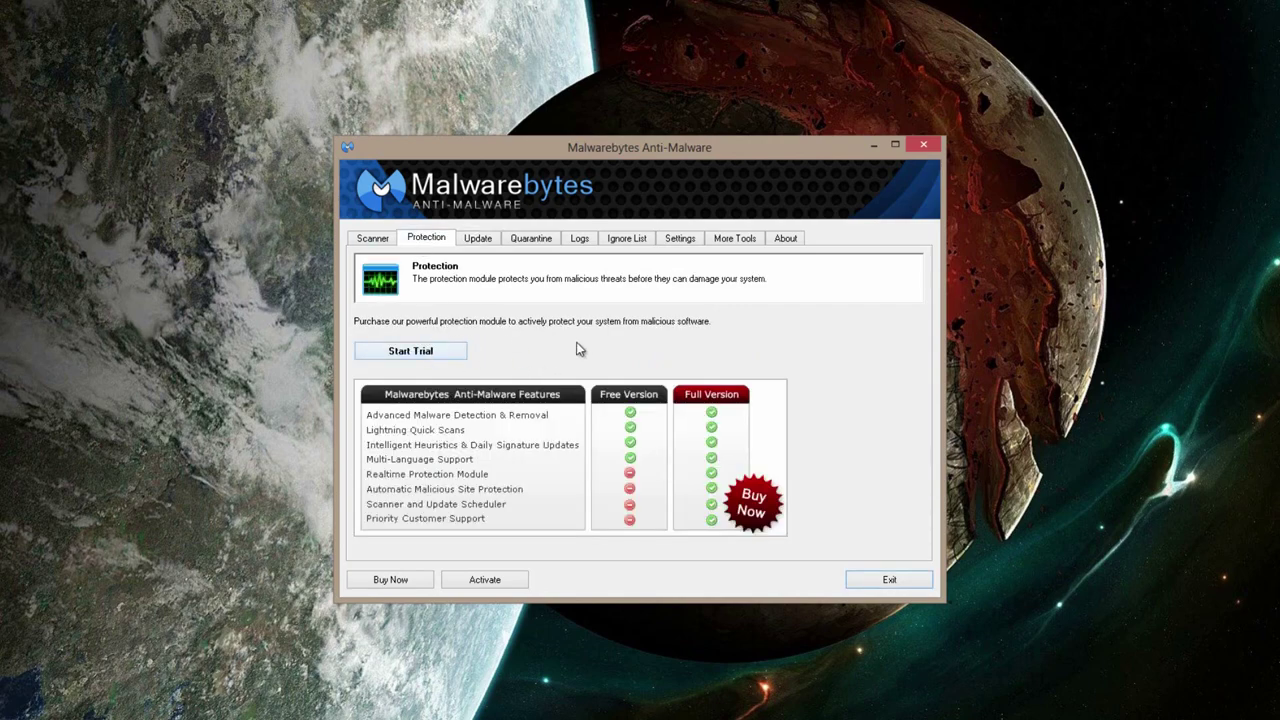
{"action": "left_click", "coordinate": [385, 243]}
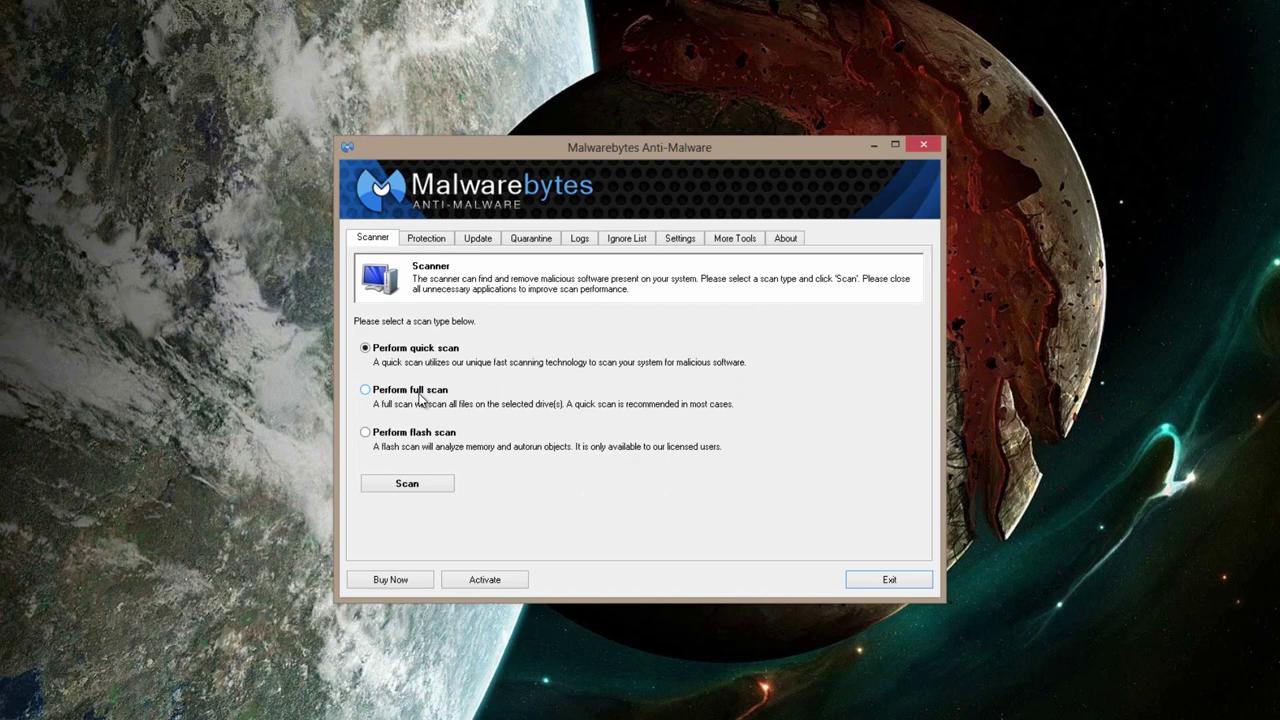
{"action": "left_click", "coordinate": [420, 486]}
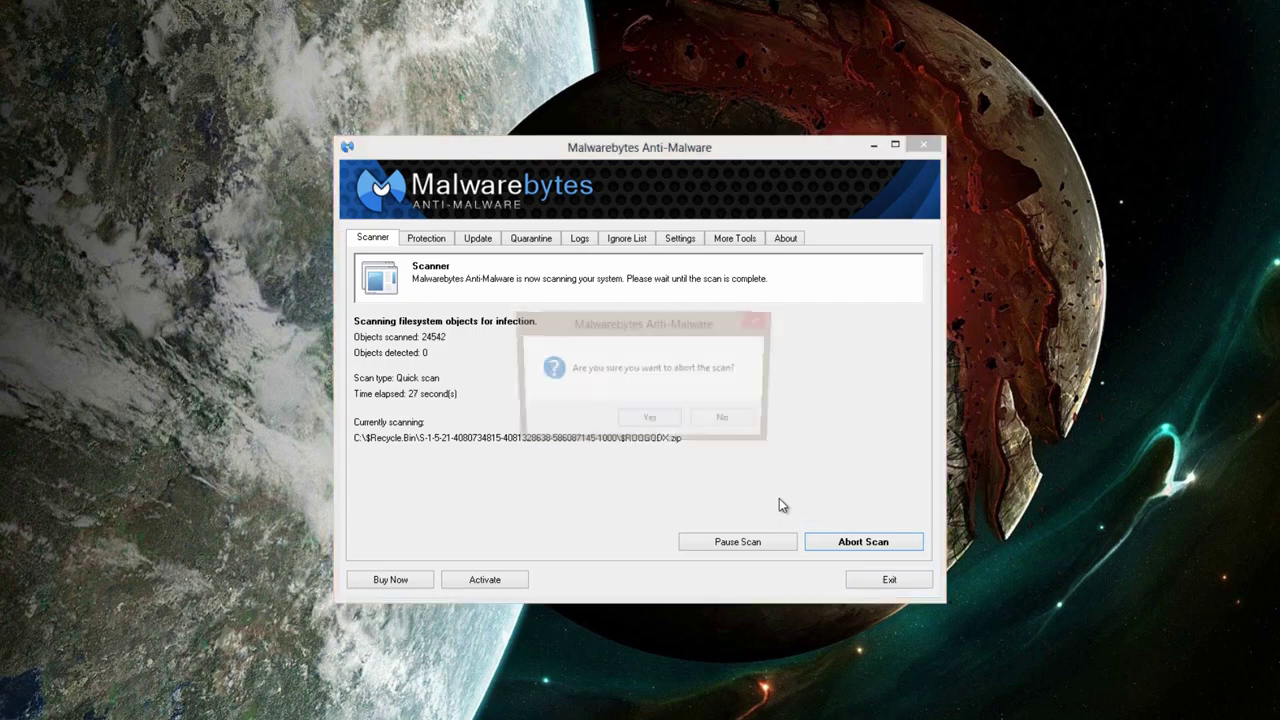
{"action": "left_click", "coordinate": [628, 424]}
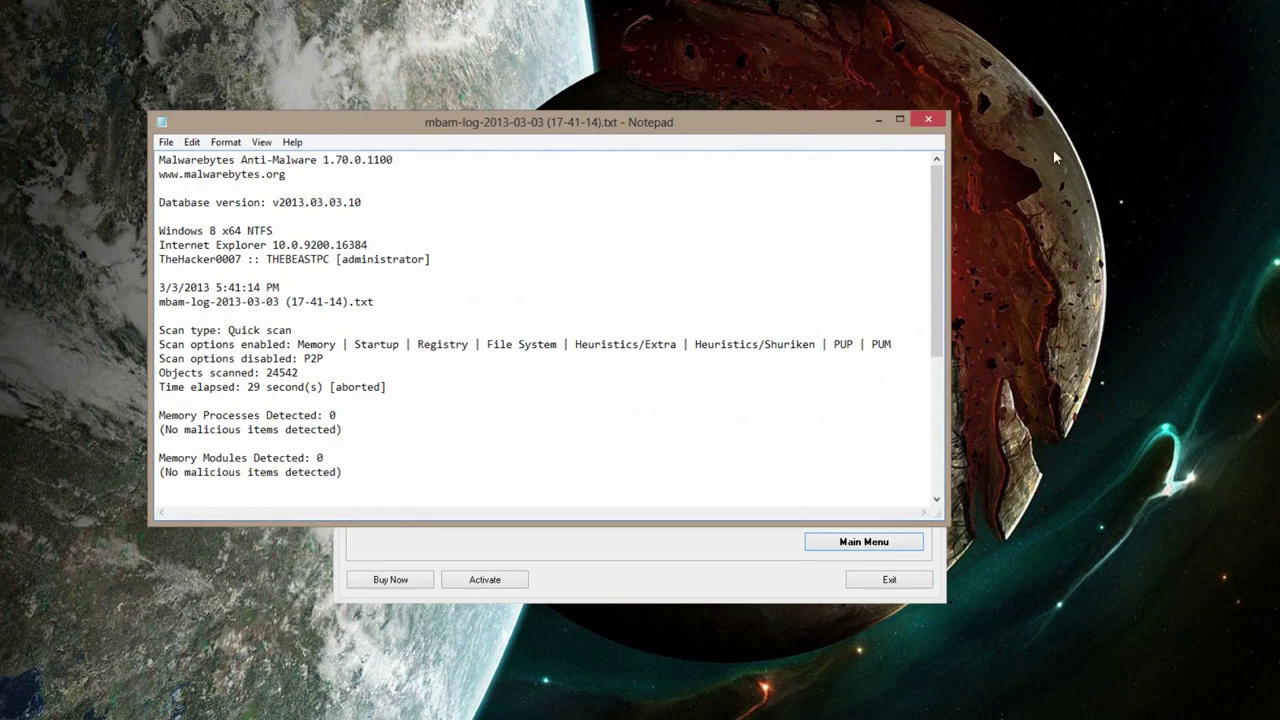
Close the abort log and delete the Adware.Zwangi registry entry from quarantine
{"action": "left_click", "coordinate": [928, 120]}
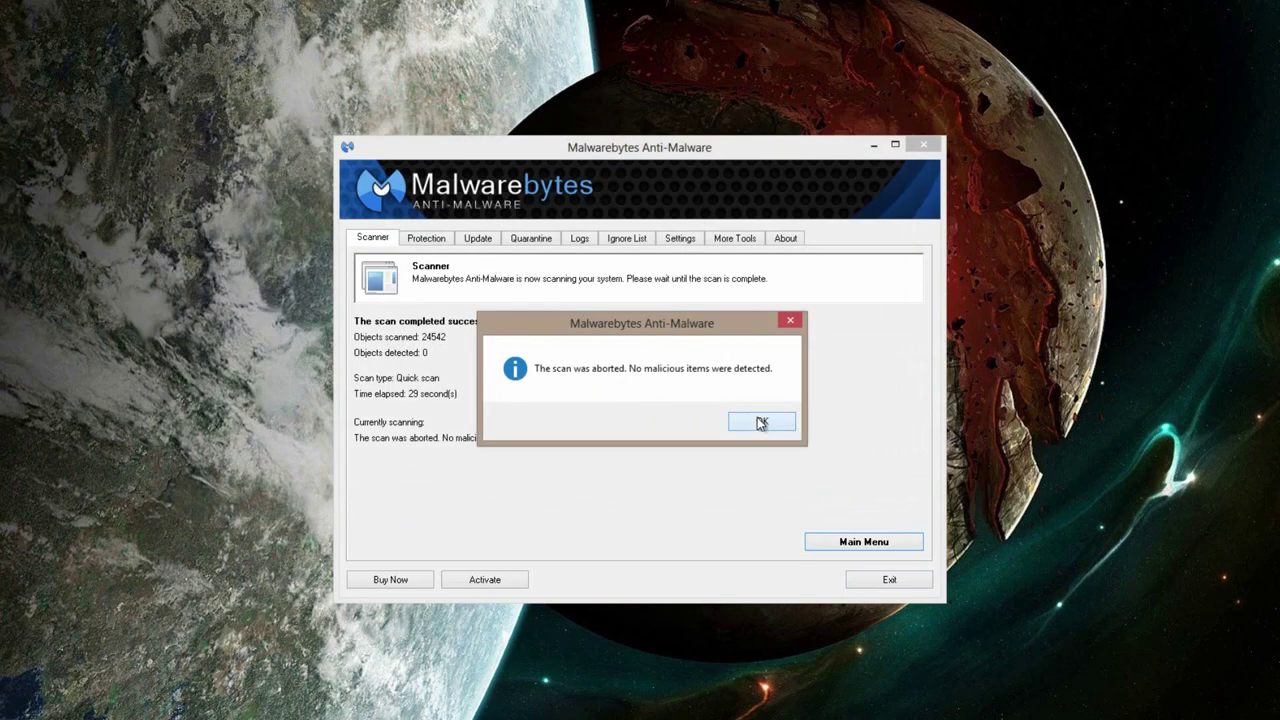
{"action": "left_click", "coordinate": [761, 422]}
{"action": "left_click", "coordinate": [526, 246]}
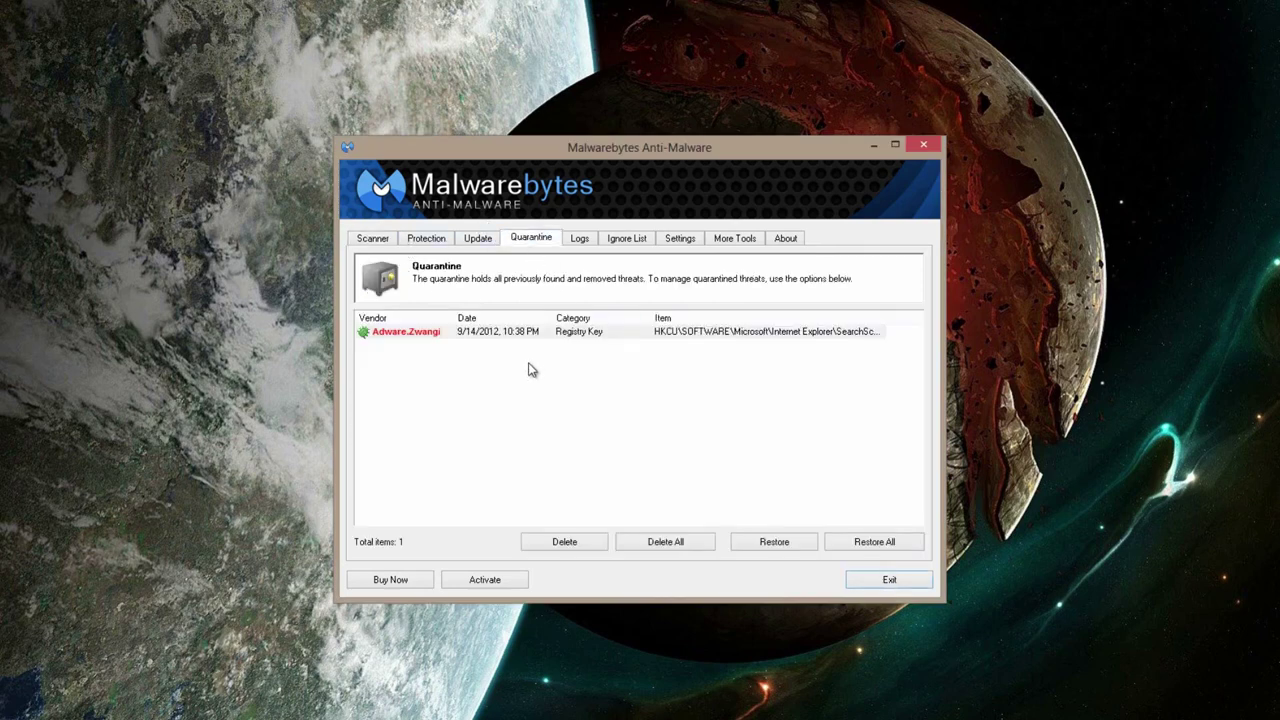
{"action": "left_click", "coordinate": [400, 332]}
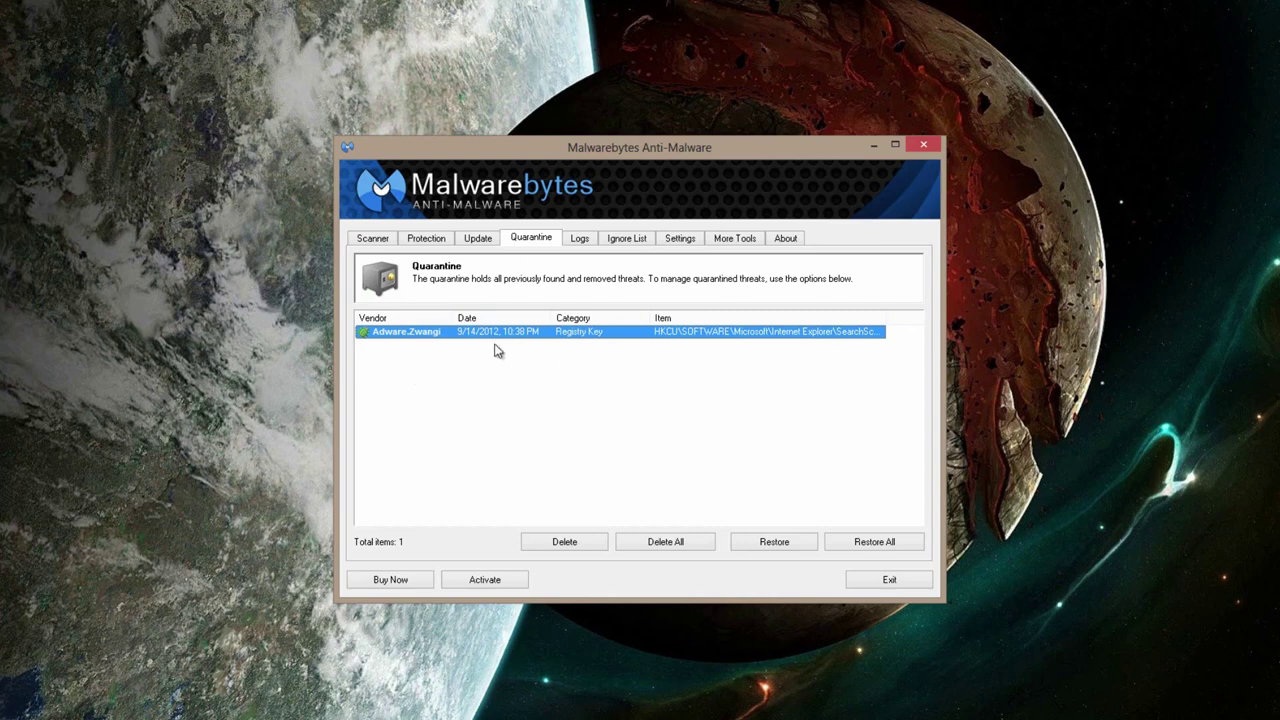
{"action": "left_click", "coordinate": [589, 548]}
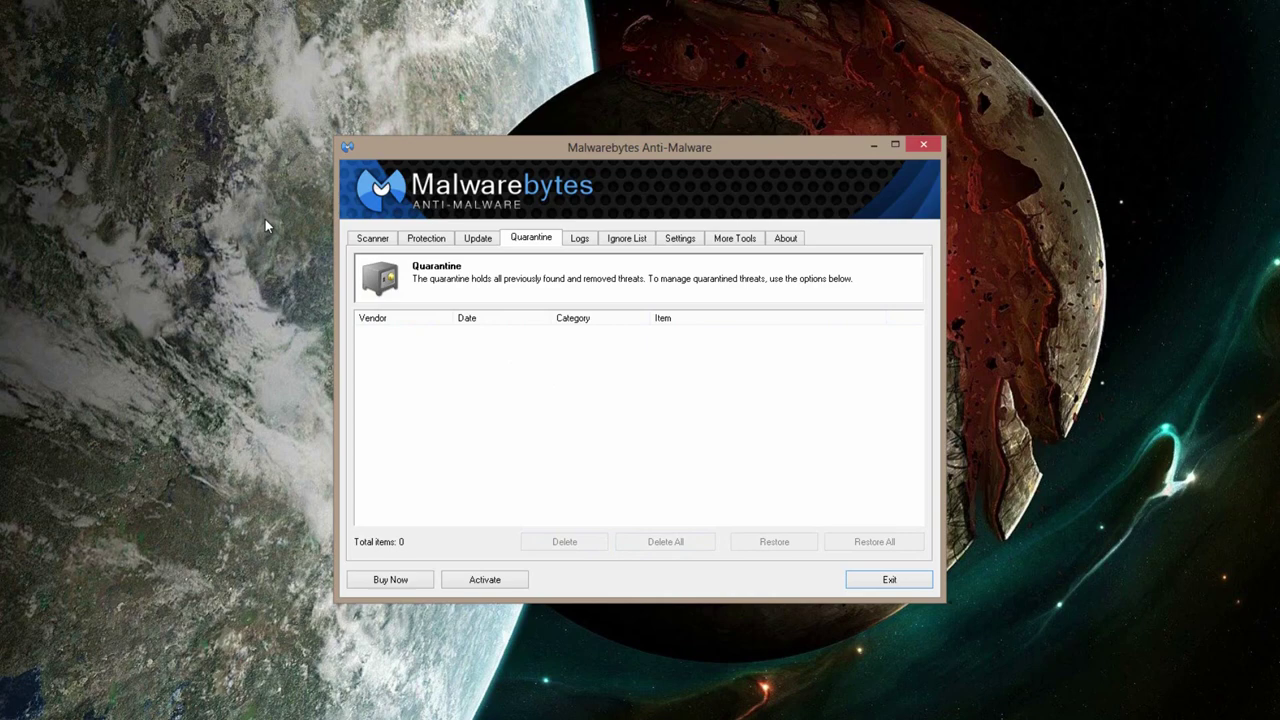
Review the logs and ignore list, keeping the outdated-database warning at 1 day
{"action": "left_click", "coordinate": [578, 244]}
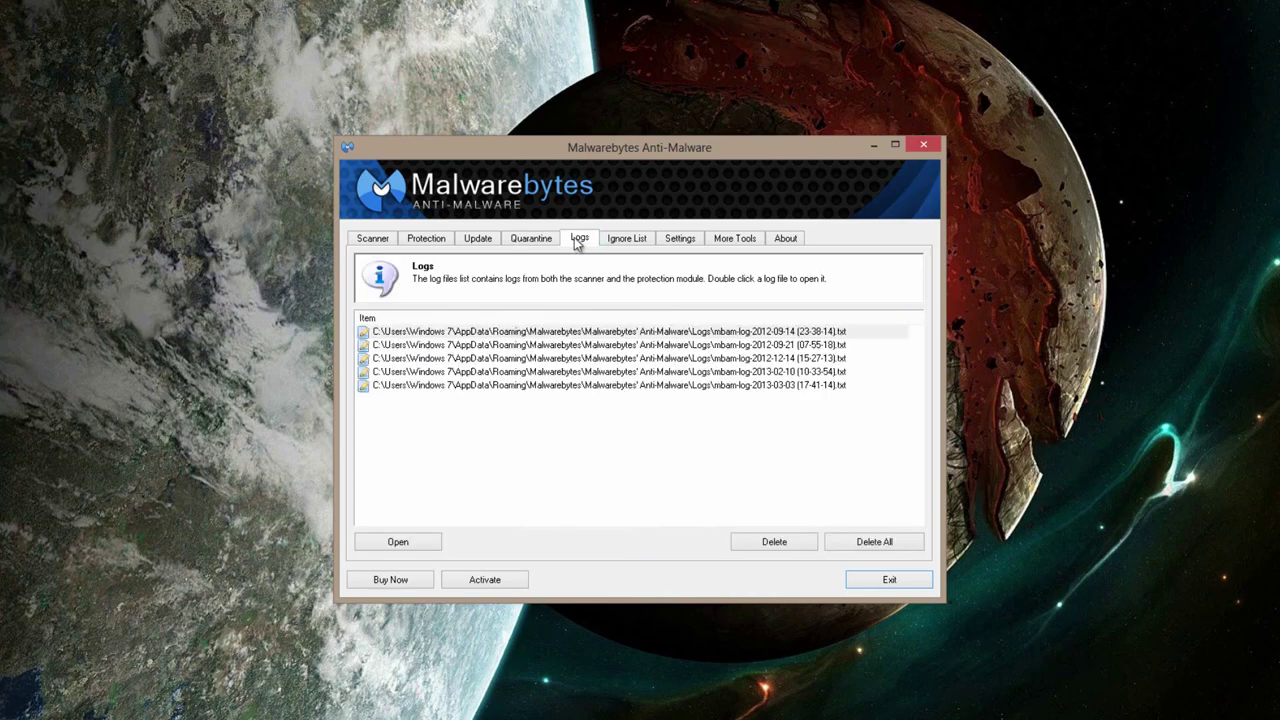
{"action": "left_click", "coordinate": [628, 240]}
{"action": "left_click", "coordinate": [684, 244]}
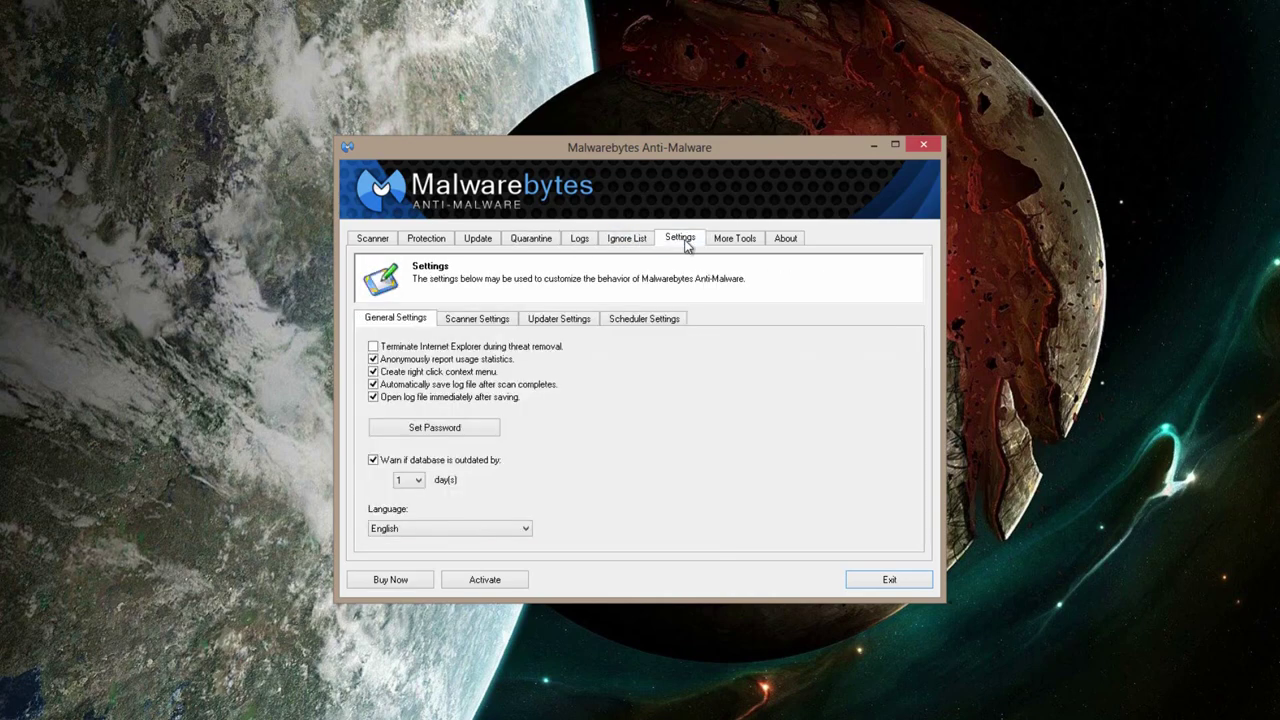
{"action": "left_click", "coordinate": [613, 243]}
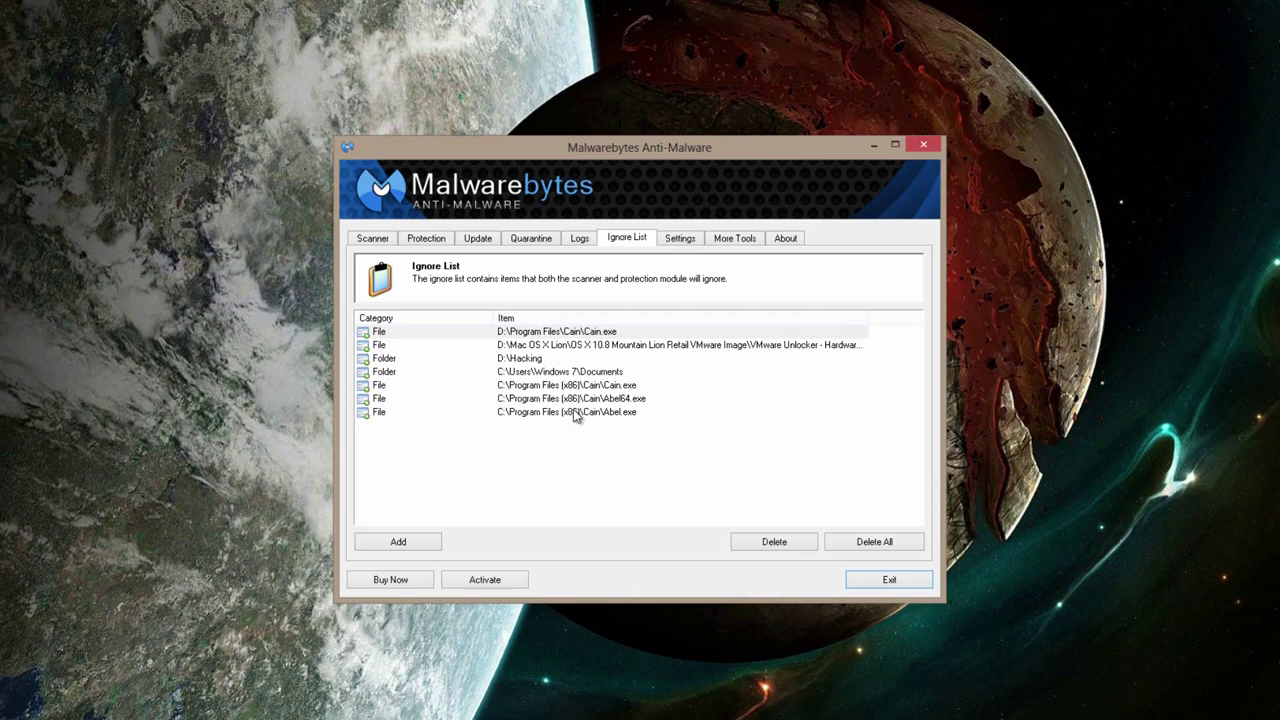
{"action": "left_click", "coordinate": [681, 243]}
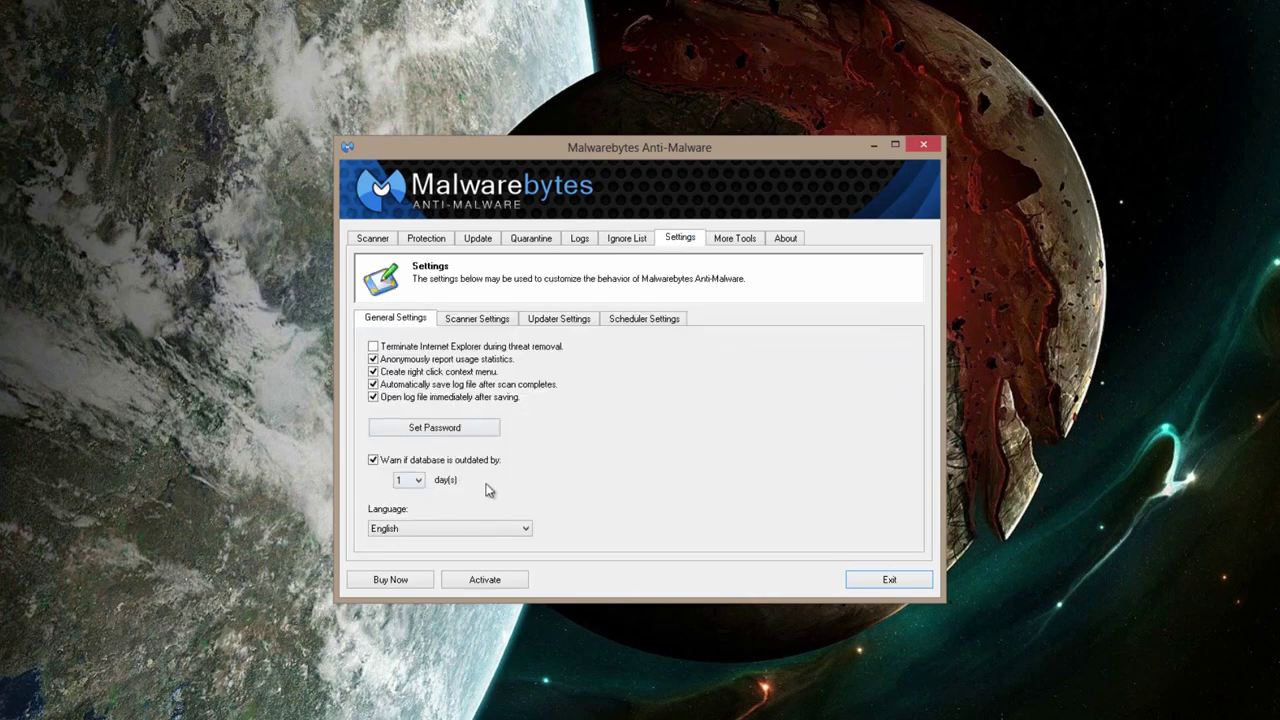
{"action": "left_click", "coordinate": [419, 481]}
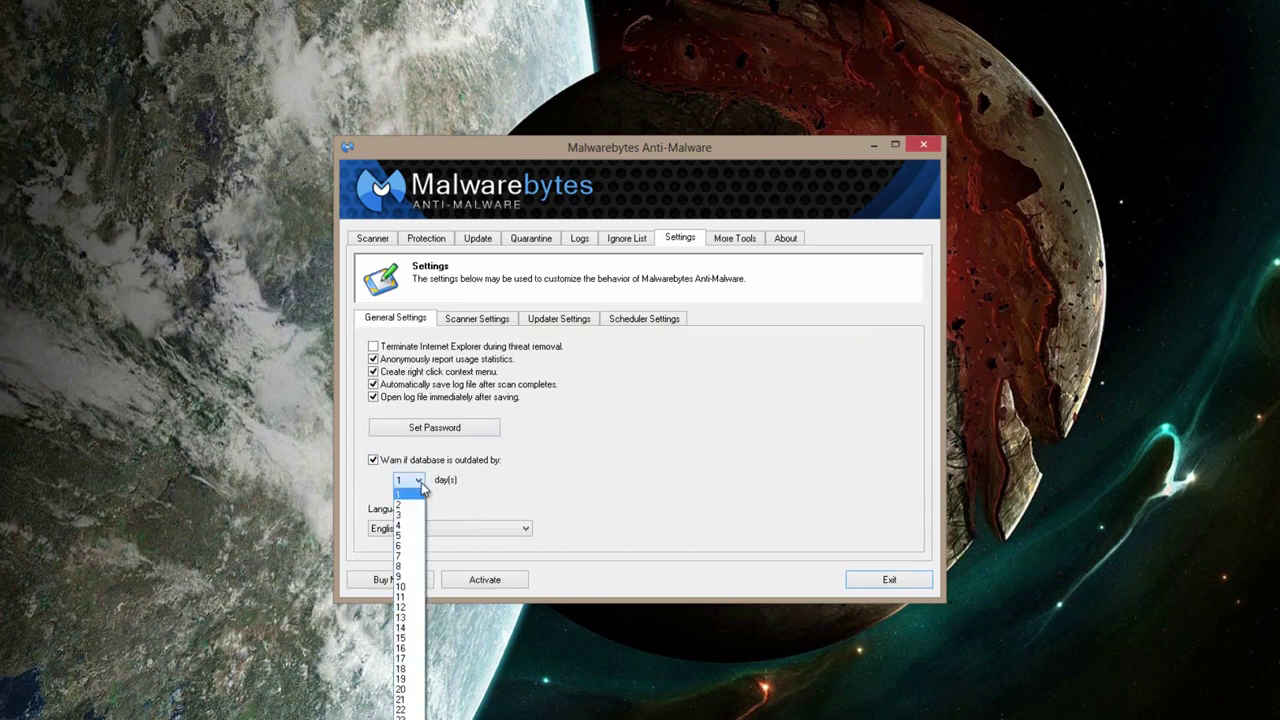
{"action": "left_click", "coordinate": [488, 478]}
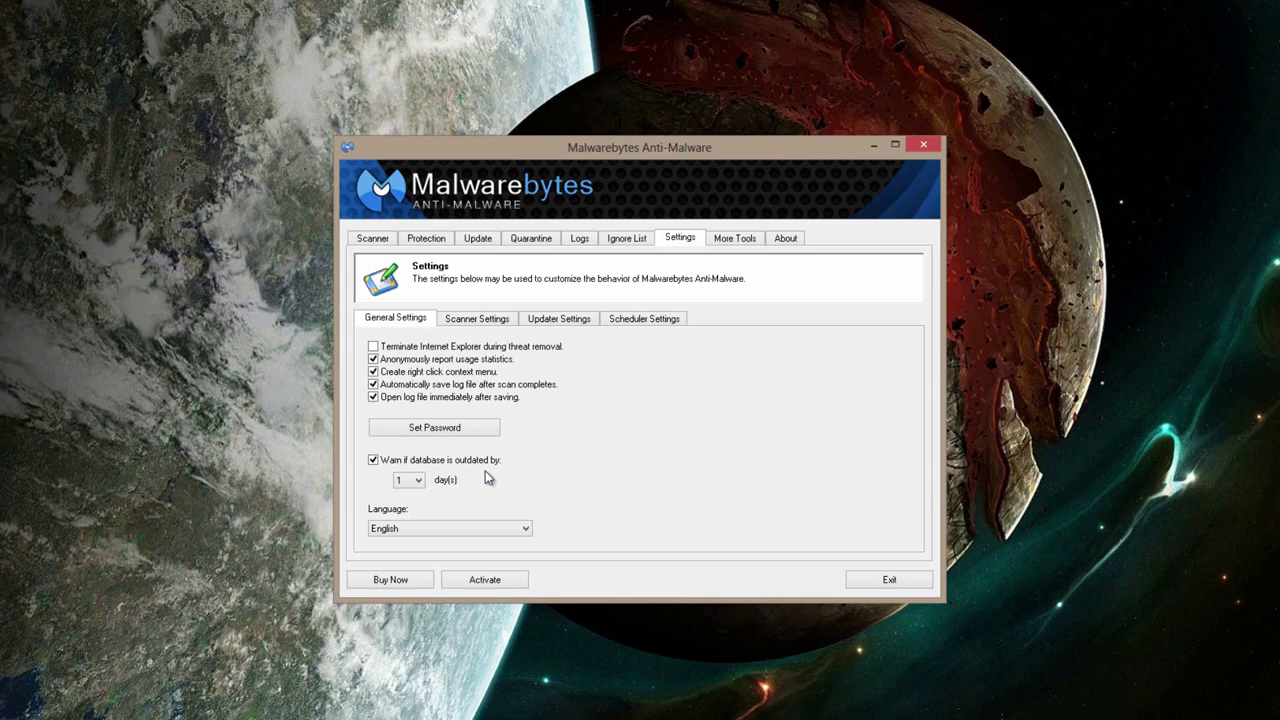
Look over the Scanner, Updater and Scheduler settings without changing anything
{"action": "left_click", "coordinate": [462, 317]}
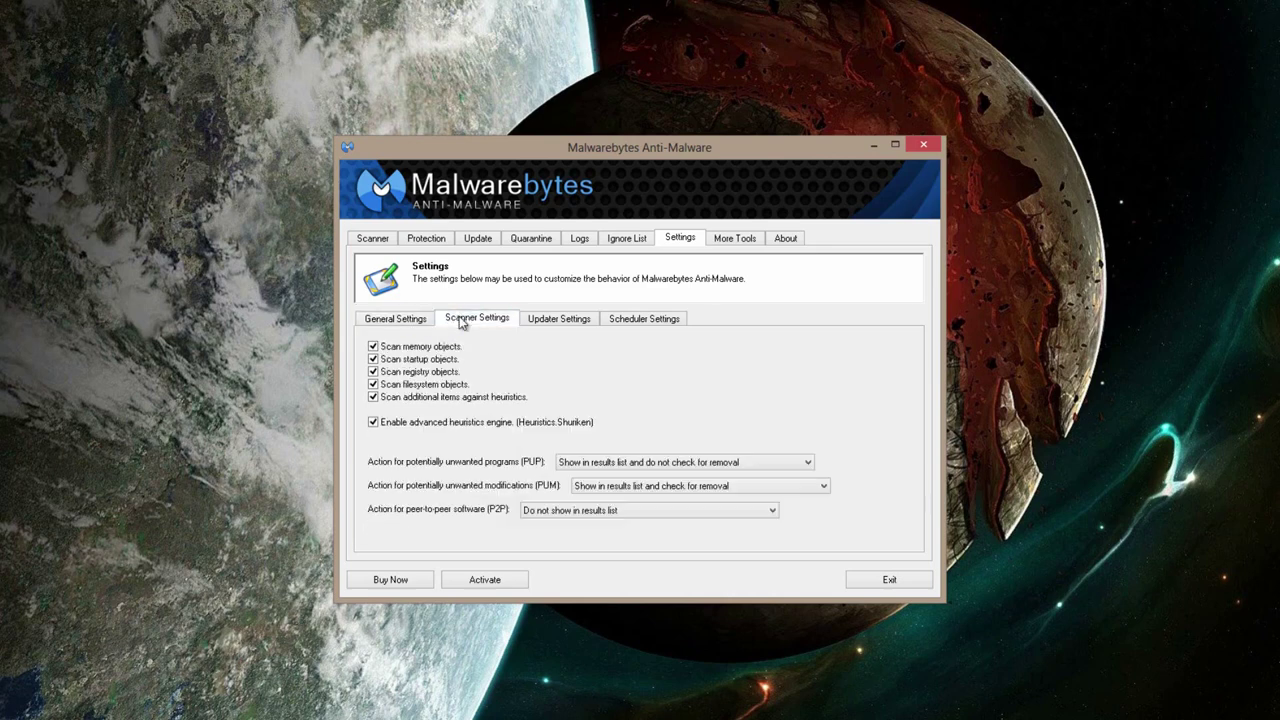
{"action": "left_click", "coordinate": [566, 321]}
{"action": "left_click", "coordinate": [635, 322]}
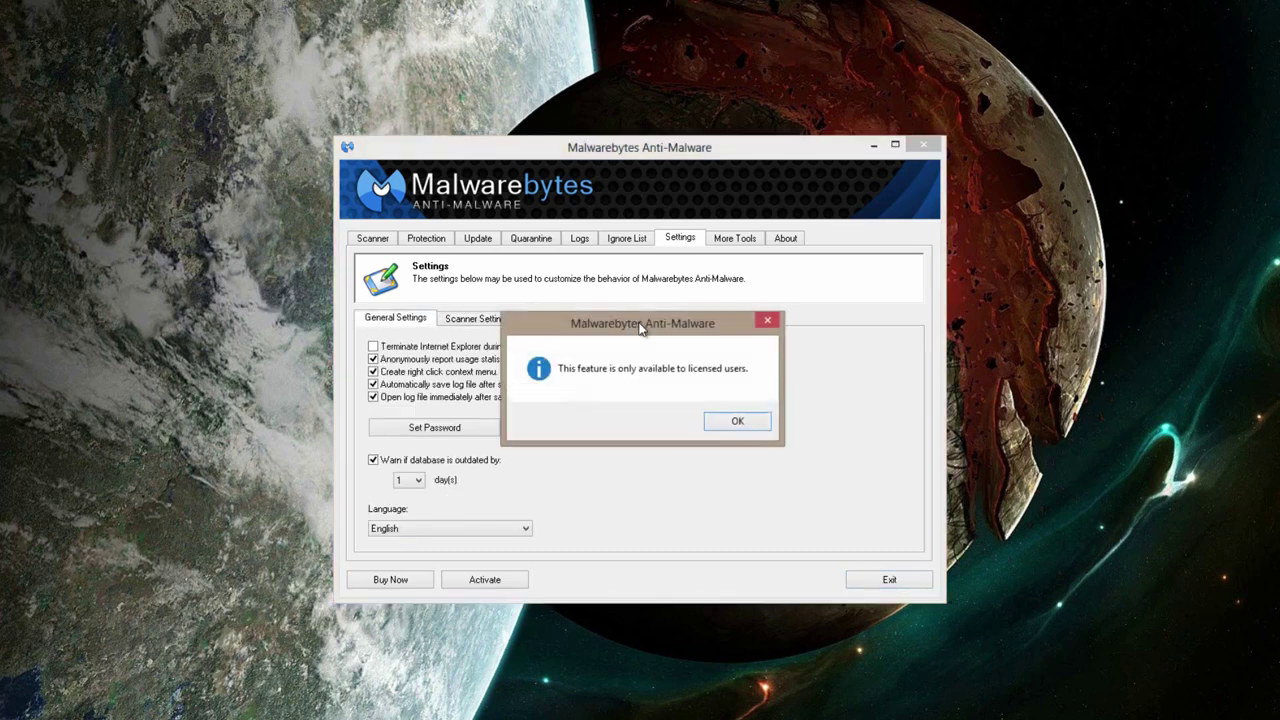
{"action": "left_click", "coordinate": [738, 423]}
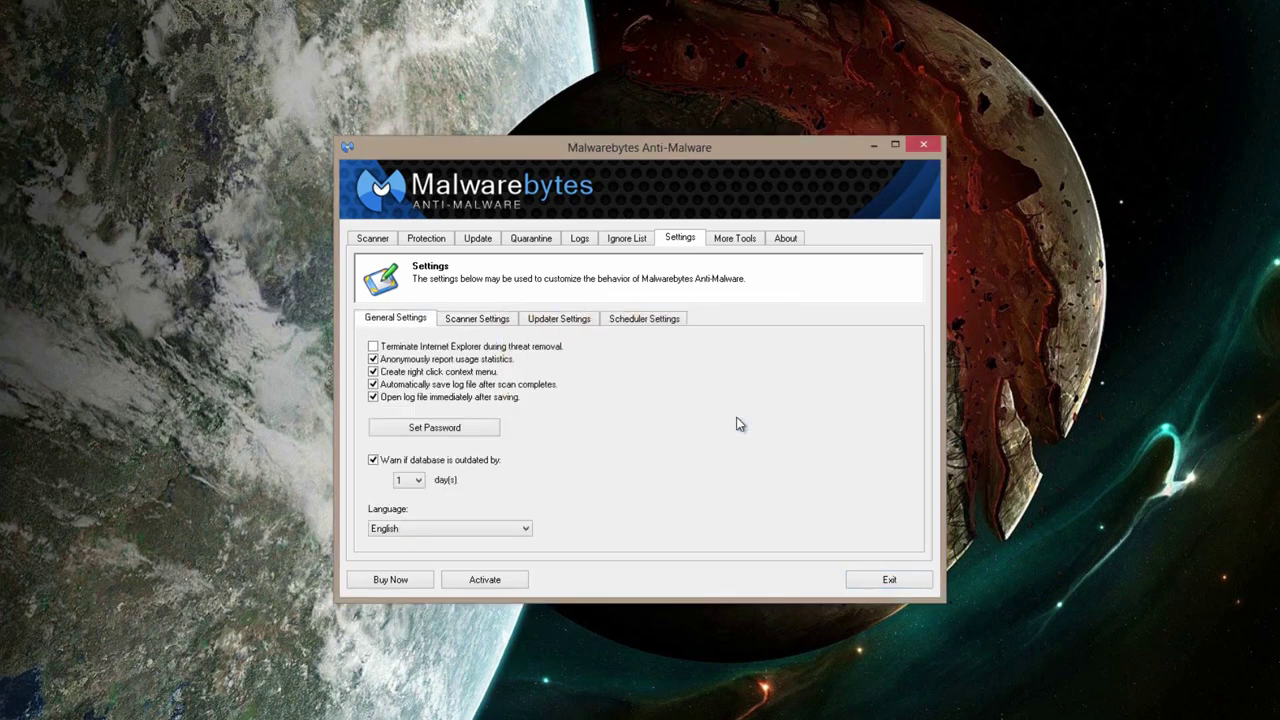
{"action": "left_click", "coordinate": [753, 243]}
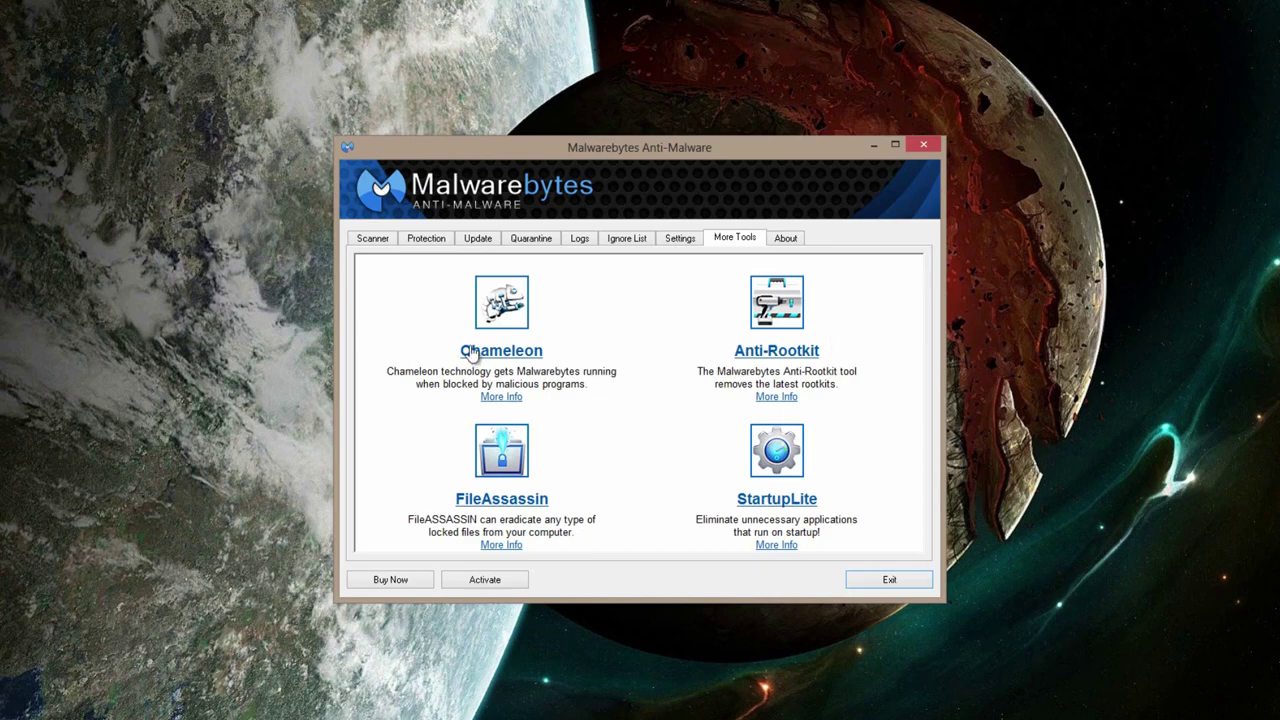
Read Chameleon's info page, then view the version 1.70.0.1100 About information
{"action": "left_click", "coordinate": [485, 308]}
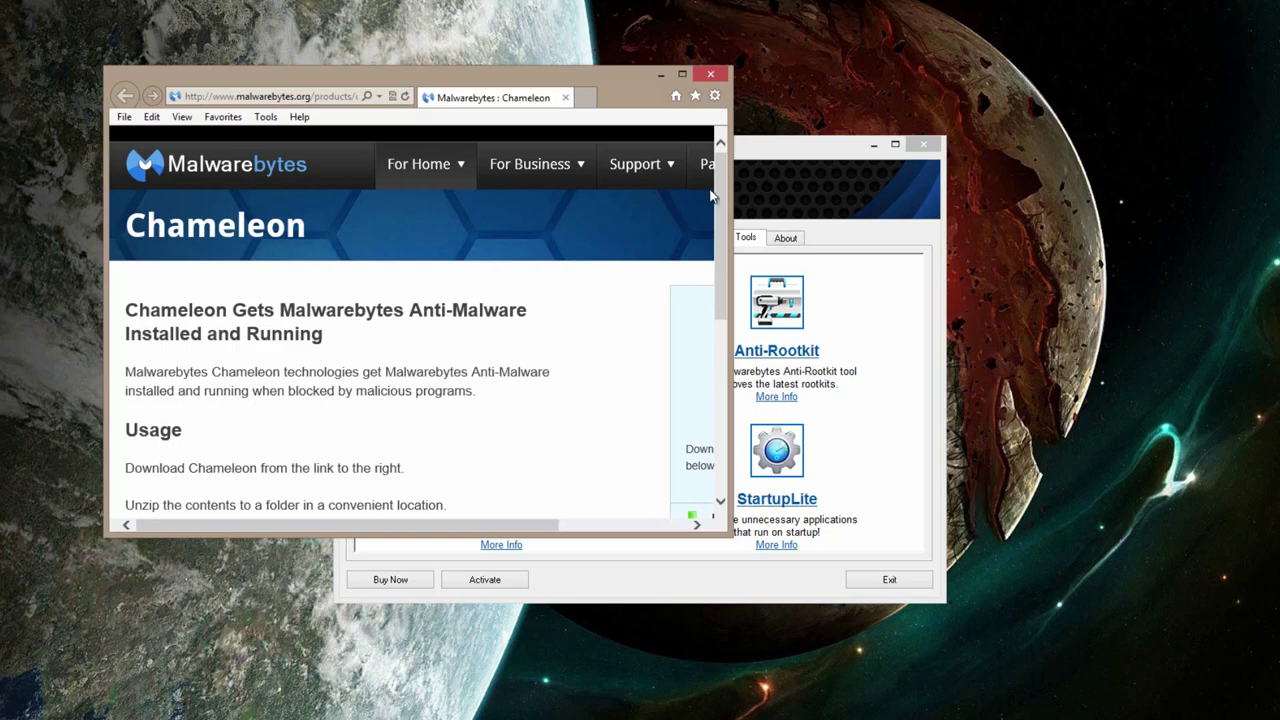
{"action": "left_click_drag", "start_coordinate": [719, 176], "coordinate": [710, 250]}
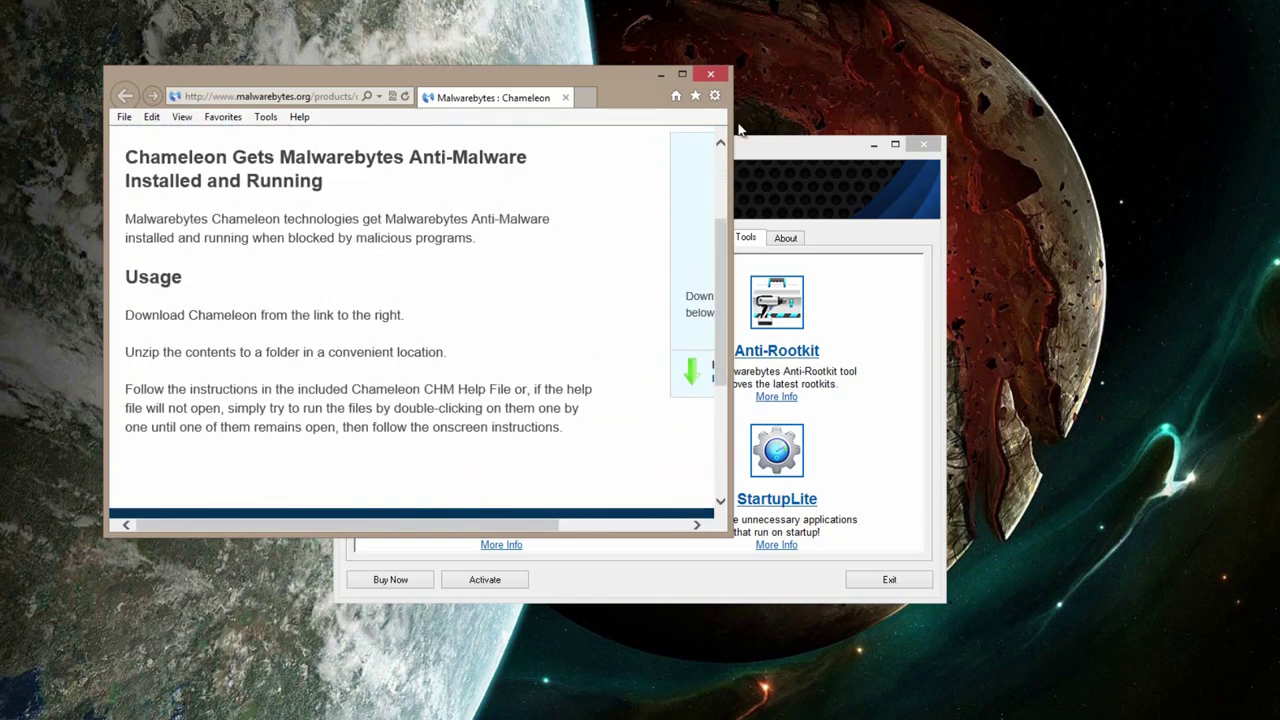
{"action": "left_click", "coordinate": [710, 74]}
{"action": "left_click", "coordinate": [787, 239]}
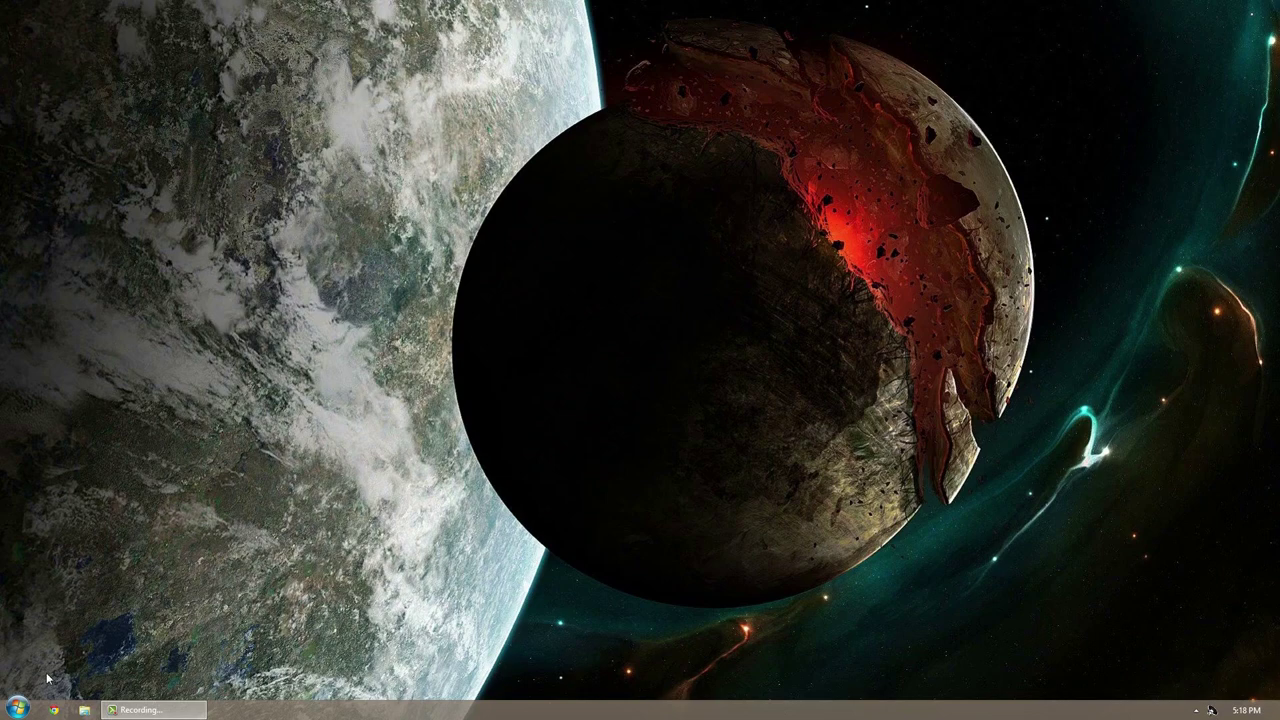
Bring up the Start launcher to reach the Control Panel
{"action": "left_click", "coordinate": [18, 710]}
Turn off File History in Control Panel and go back to System and Security
{"action": "left_click", "coordinate": [188, 522]}
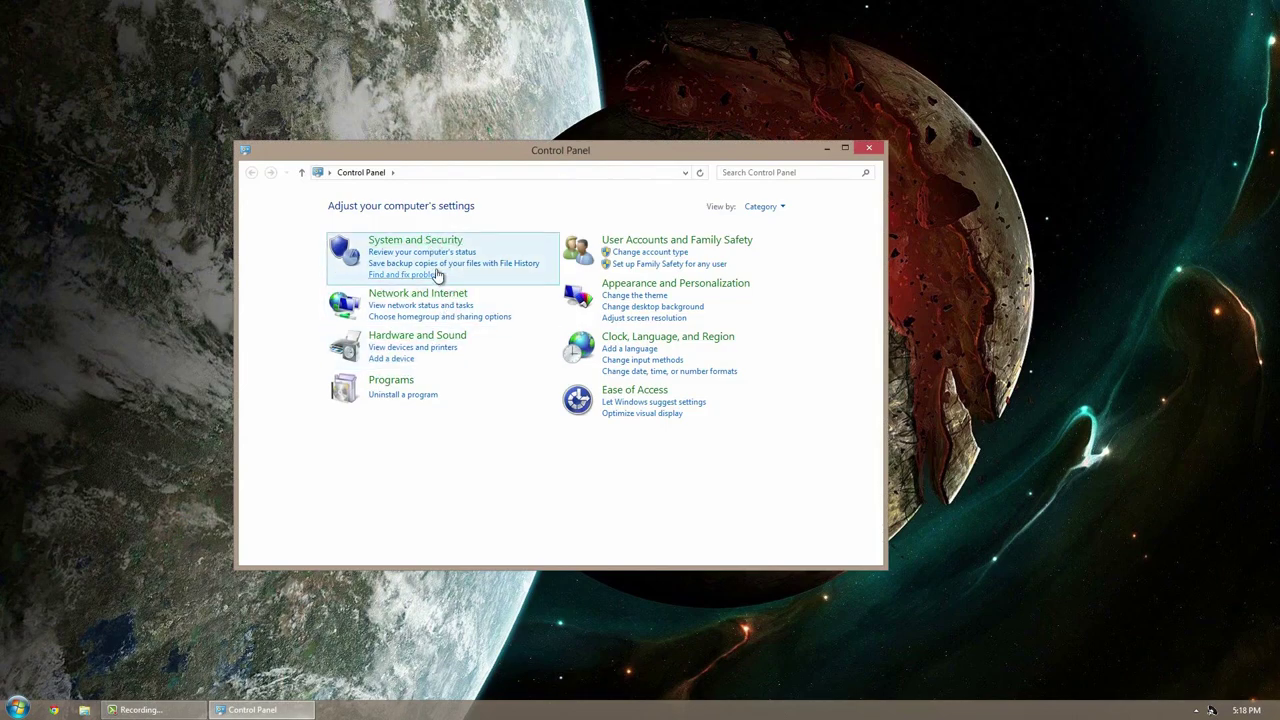
{"action": "left_click", "coordinate": [437, 264]}
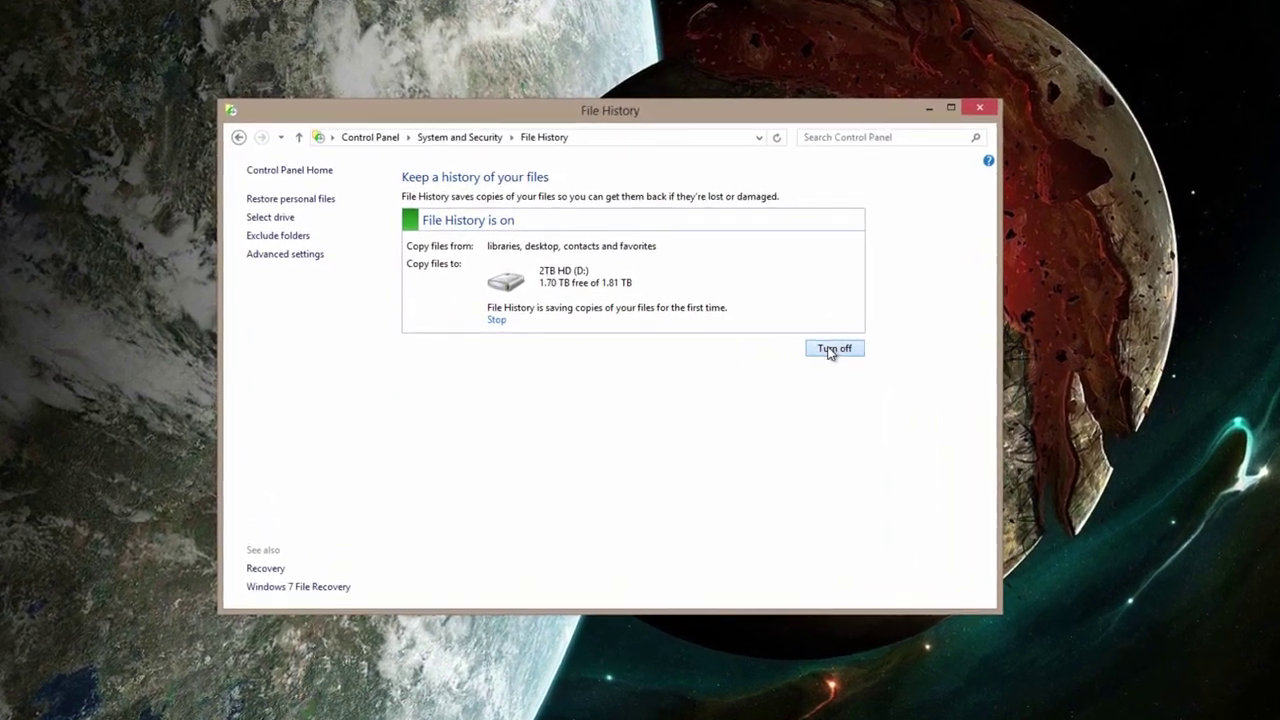
{"action": "left_click", "coordinate": [829, 350]}
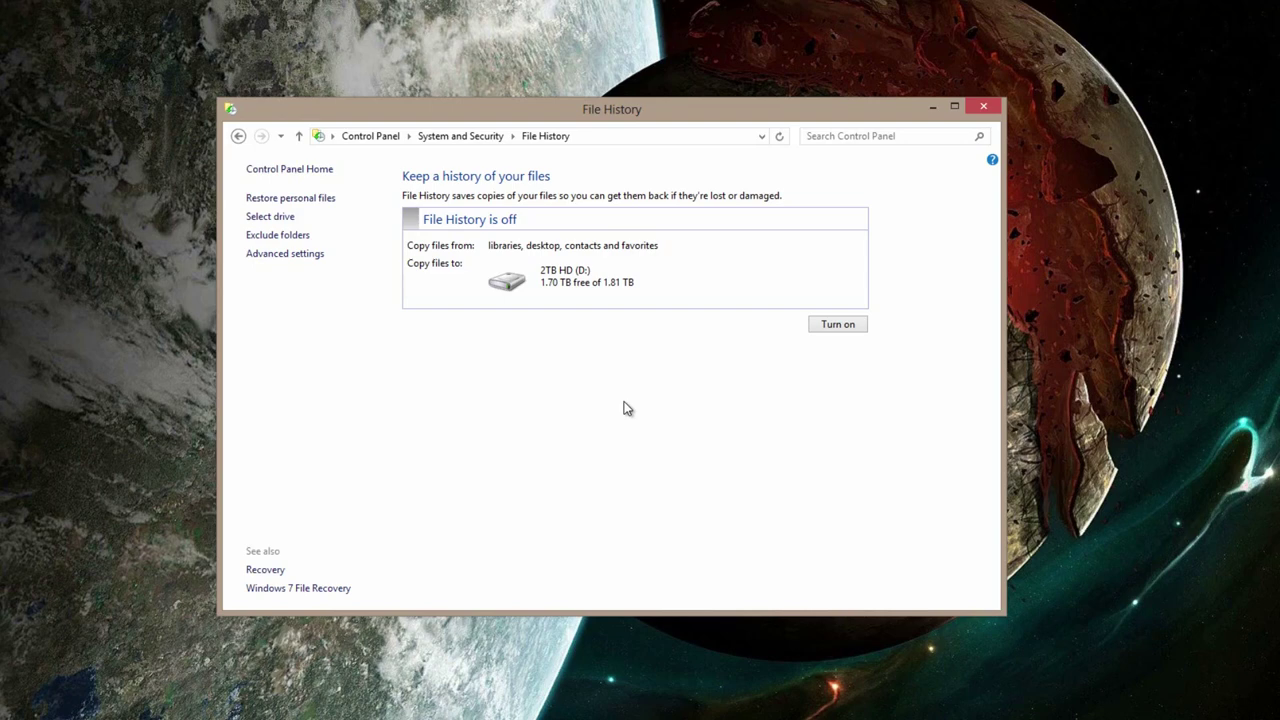
{"action": "left_click", "coordinate": [446, 136]}
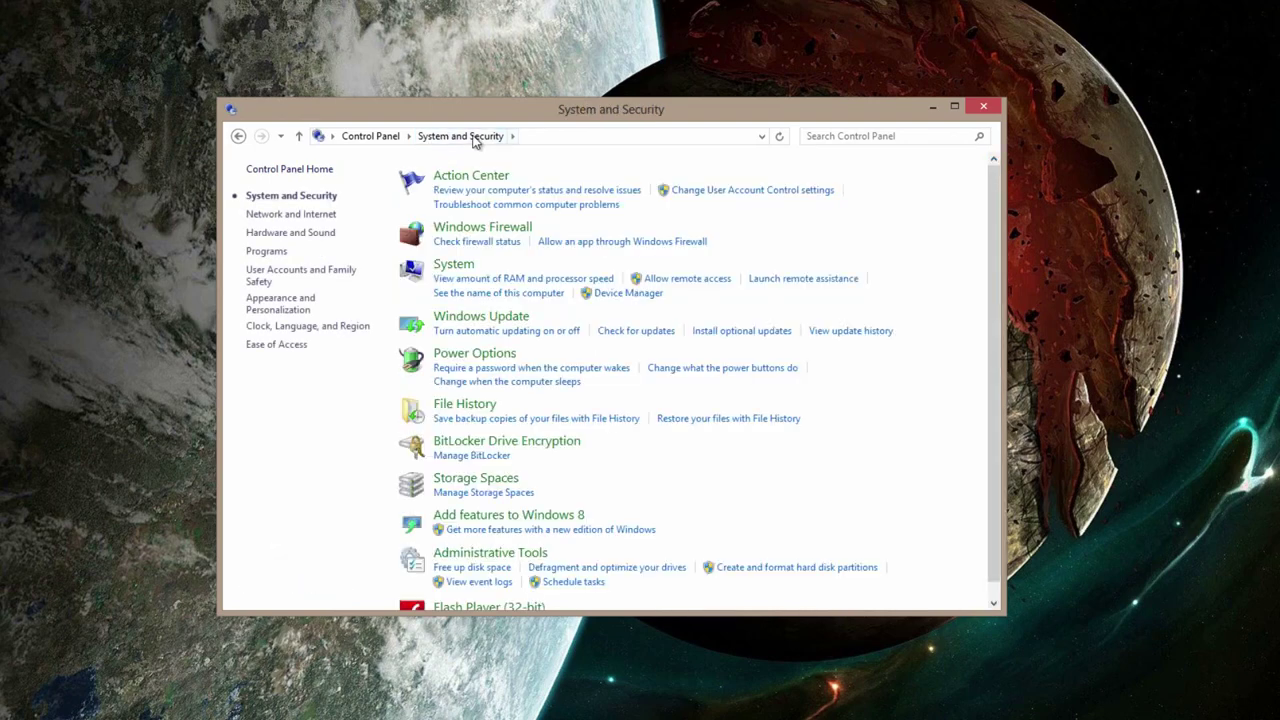
Leave File History saving copies every hour, then go to Select a File History drive
{"action": "left_click", "coordinate": [465, 406]}
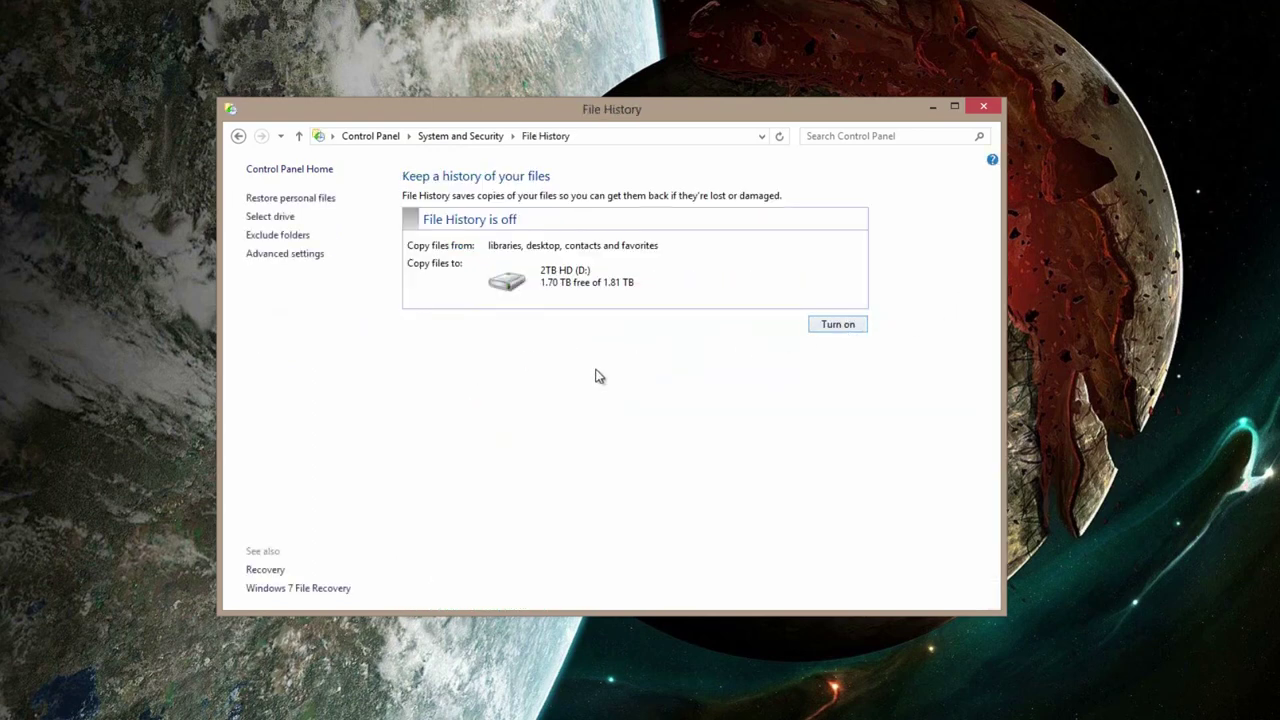
{"action": "left_click", "coordinate": [288, 255]}
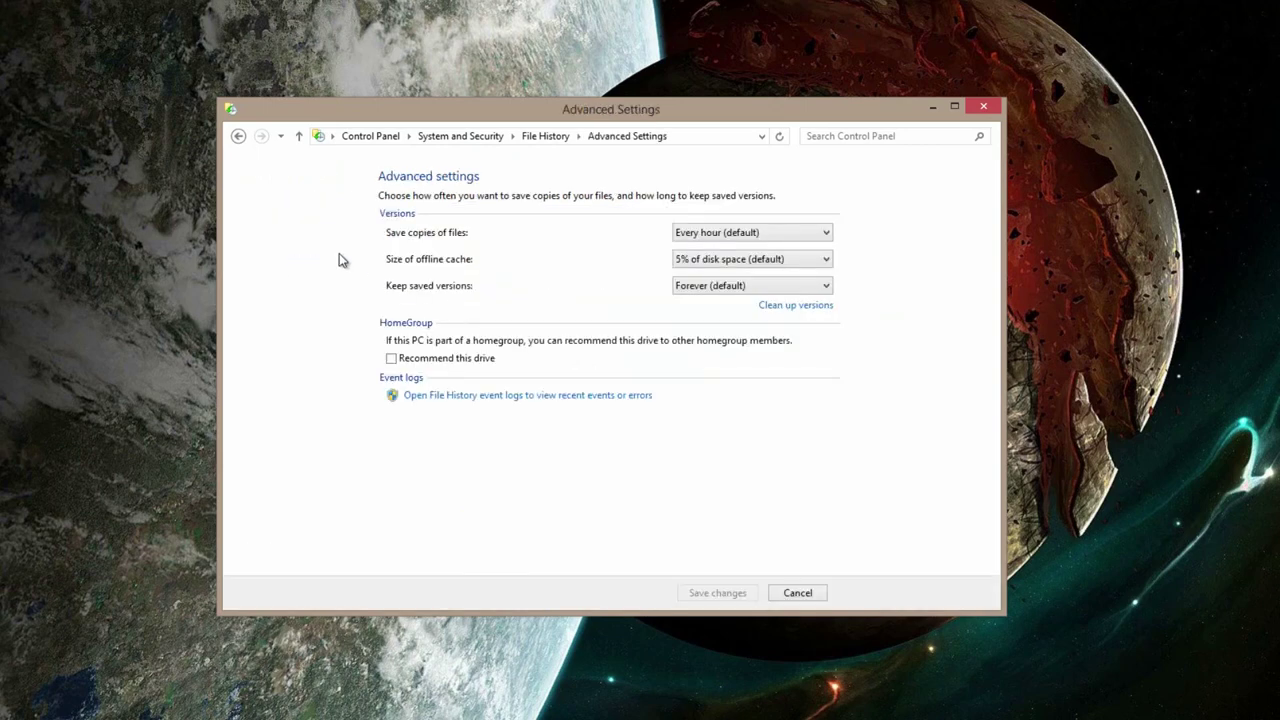
{"action": "left_click", "coordinate": [761, 234]}
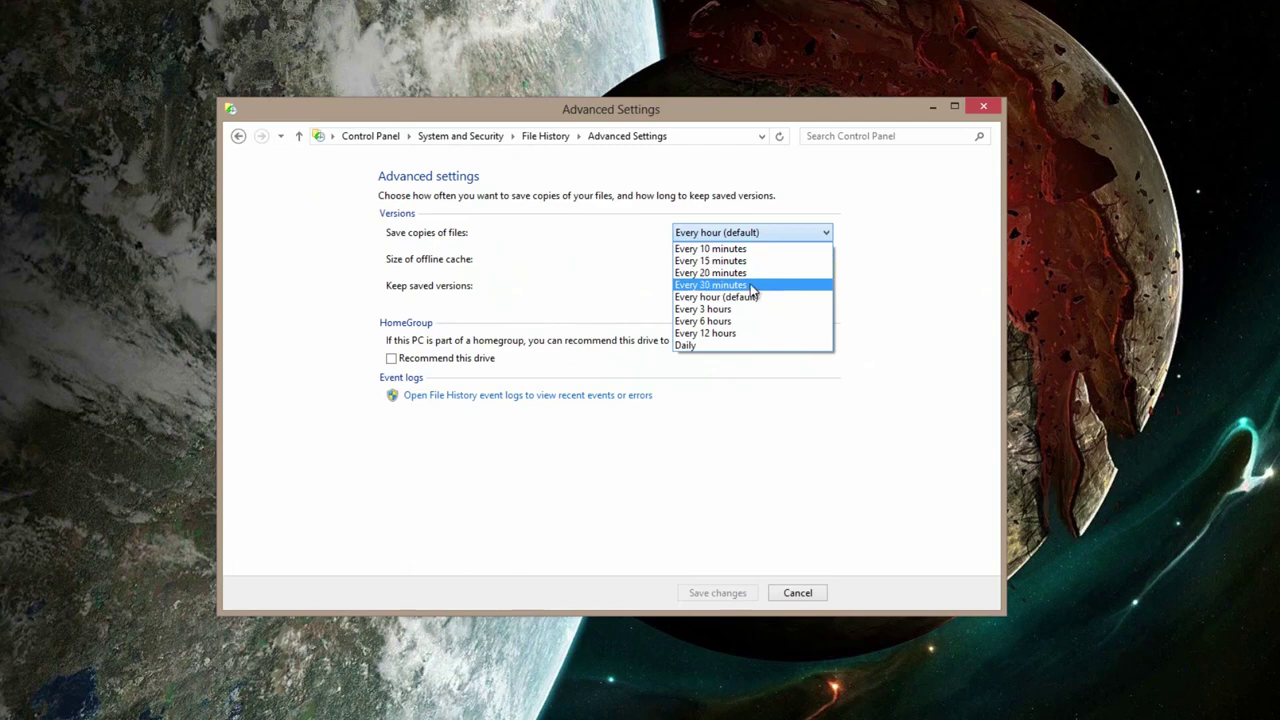
{"action": "left_click", "coordinate": [905, 233]}
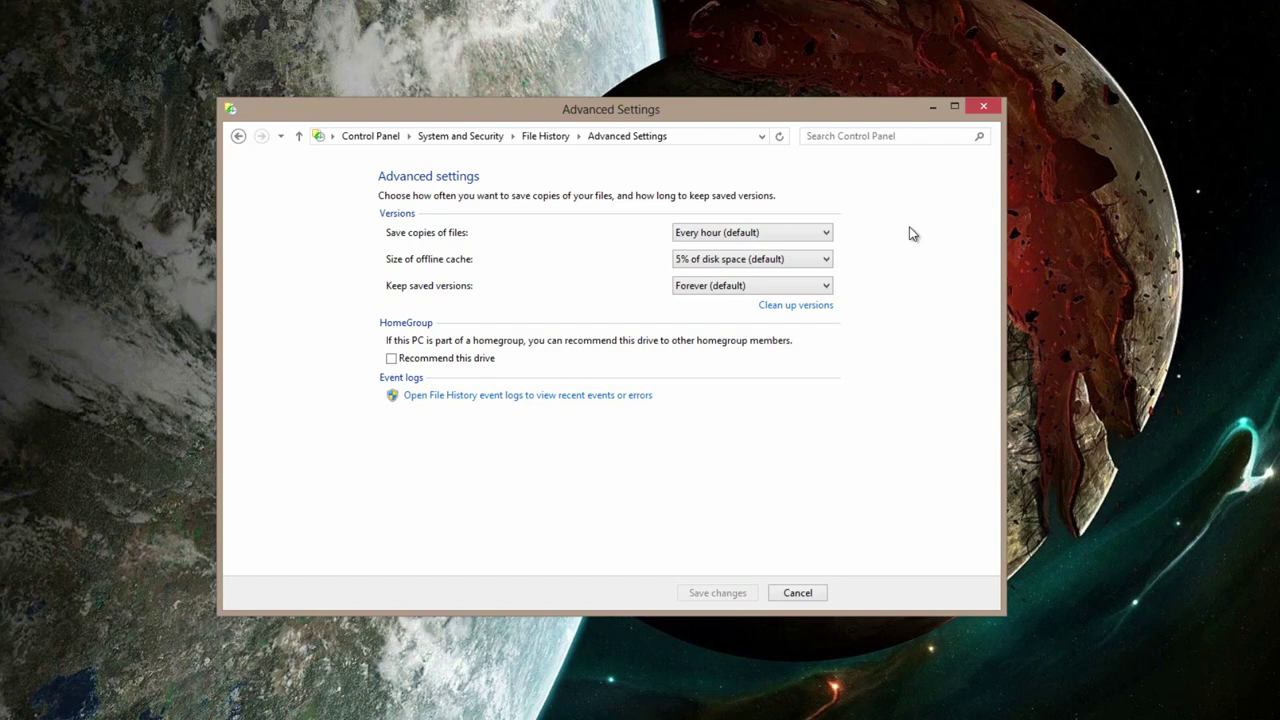
{"action": "left_click", "coordinate": [798, 592]}
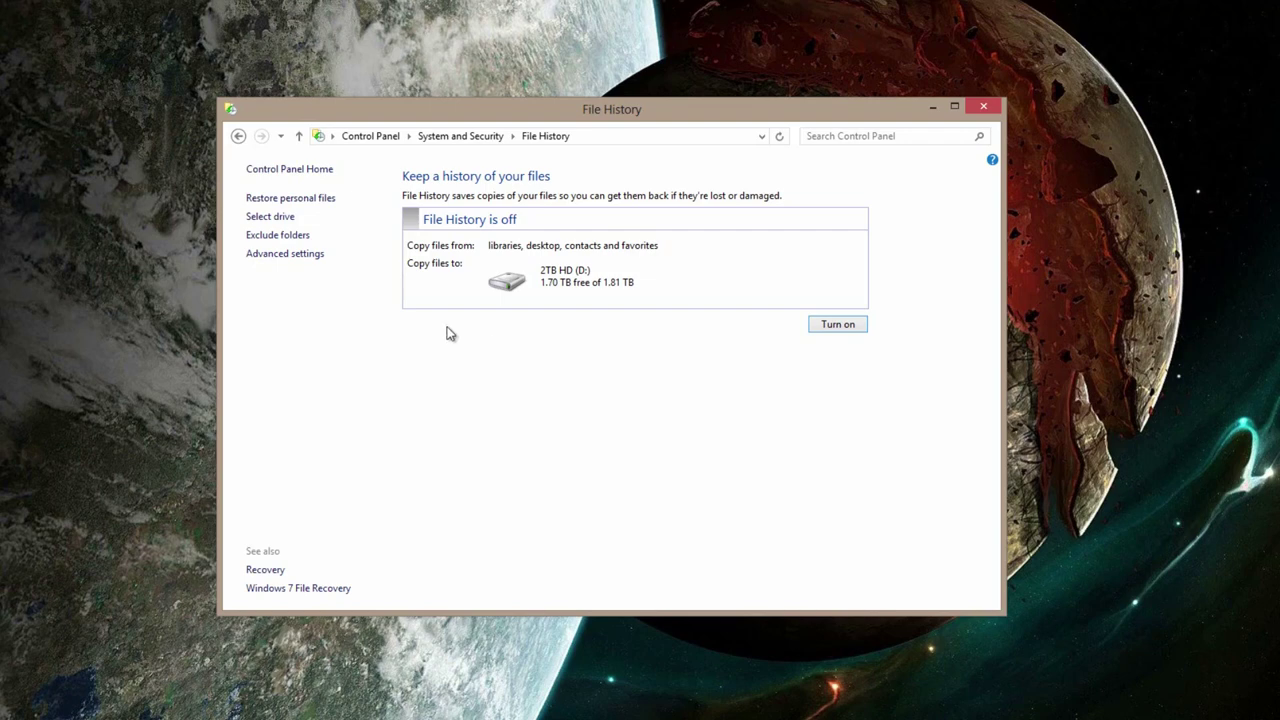
{"action": "left_click", "coordinate": [285, 218]}
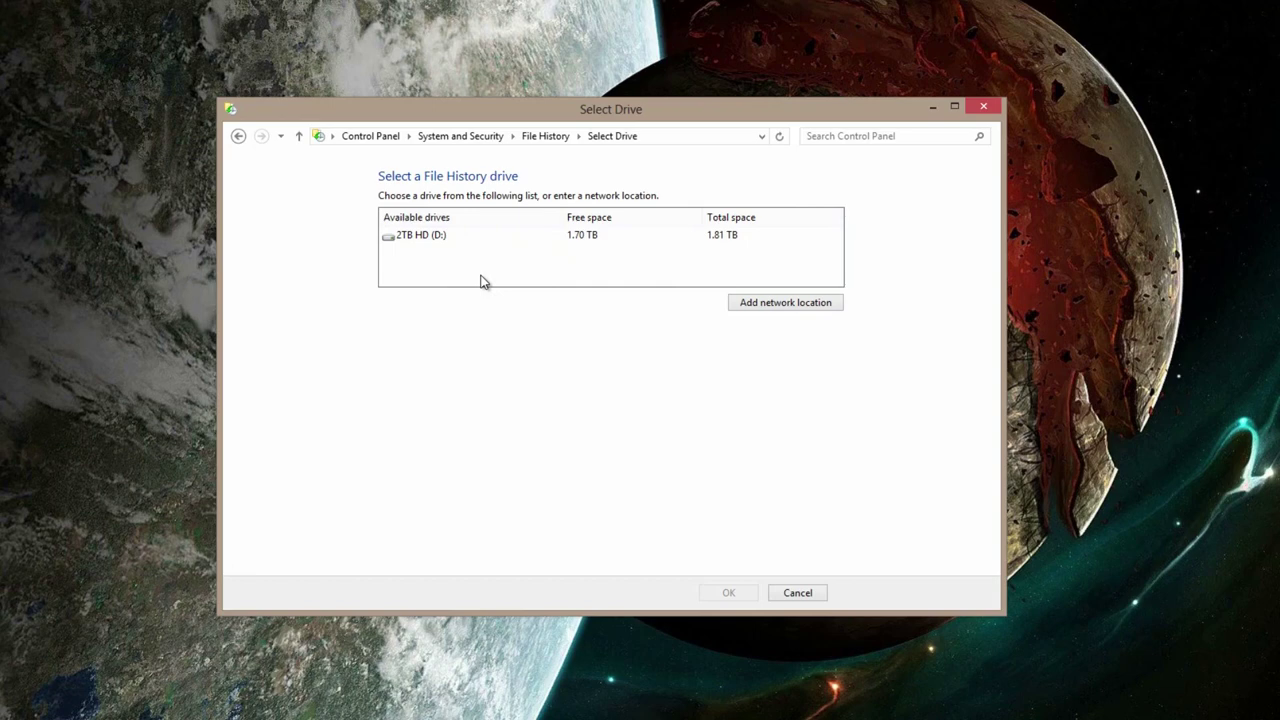
{"action": "left_click", "coordinate": [770, 304]}
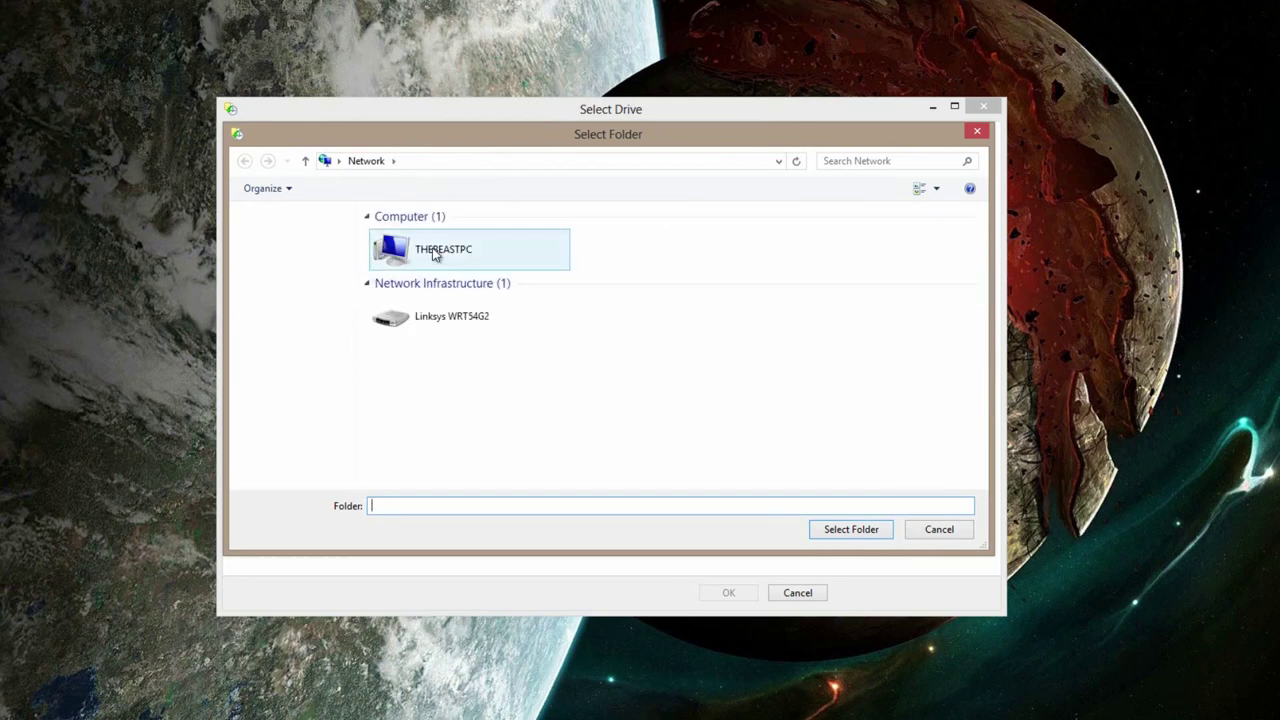
{"action": "left_click", "coordinate": [663, 250]}
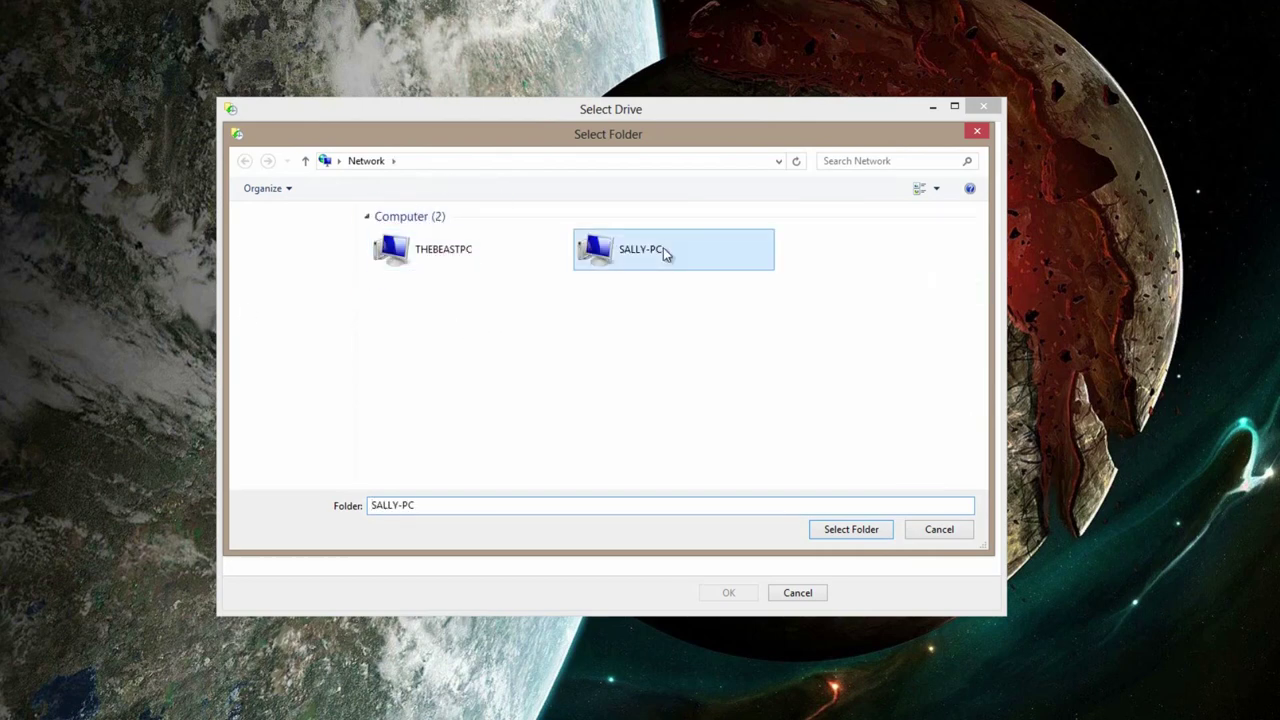
{"action": "double_click", "coordinate": [663, 249]}
{"action": "left_click", "coordinate": [450, 235]}
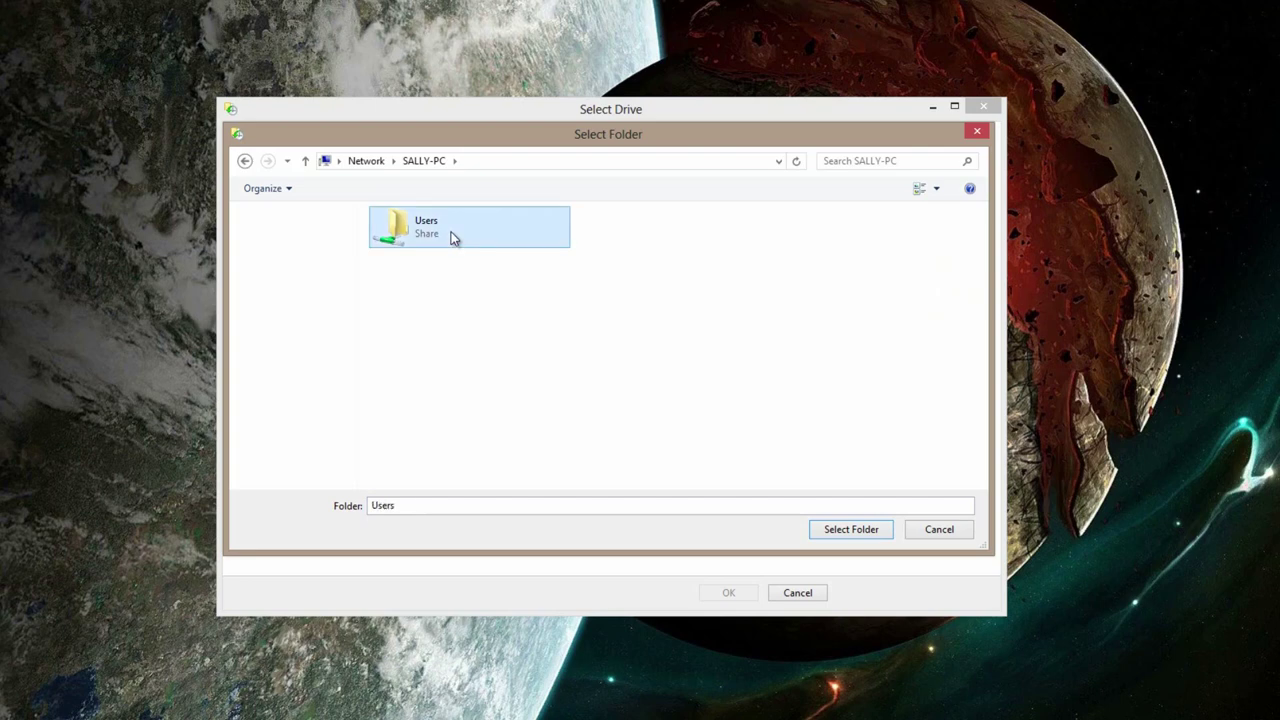
{"action": "double_click", "coordinate": [450, 235]}
{"action": "left_click", "coordinate": [429, 253]}
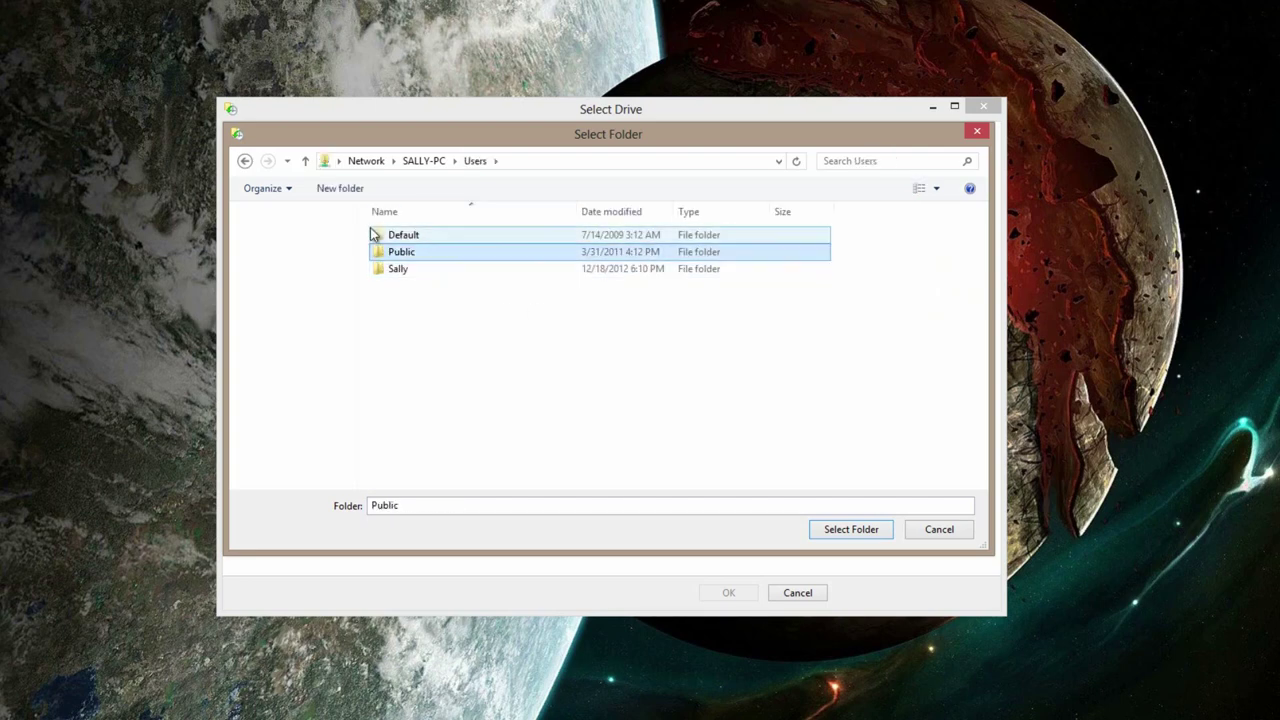
{"action": "left_click", "coordinate": [920, 533]}
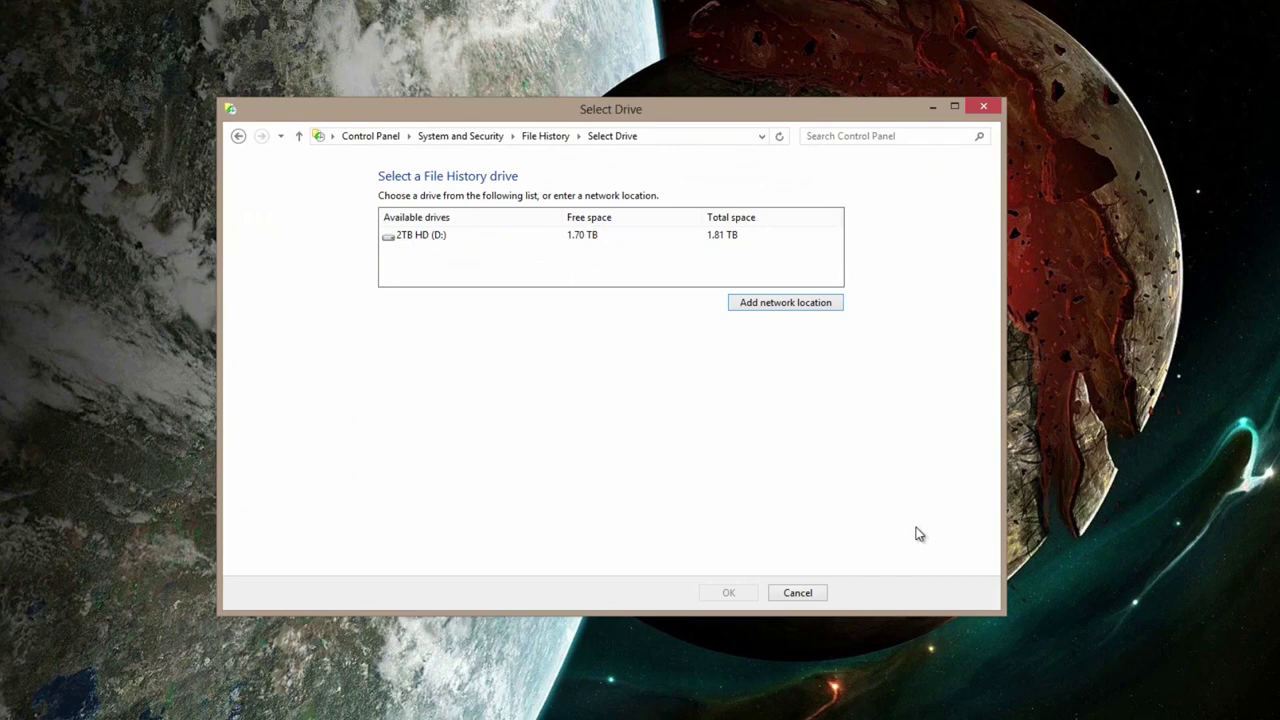
{"action": "left_click", "coordinate": [798, 594]}
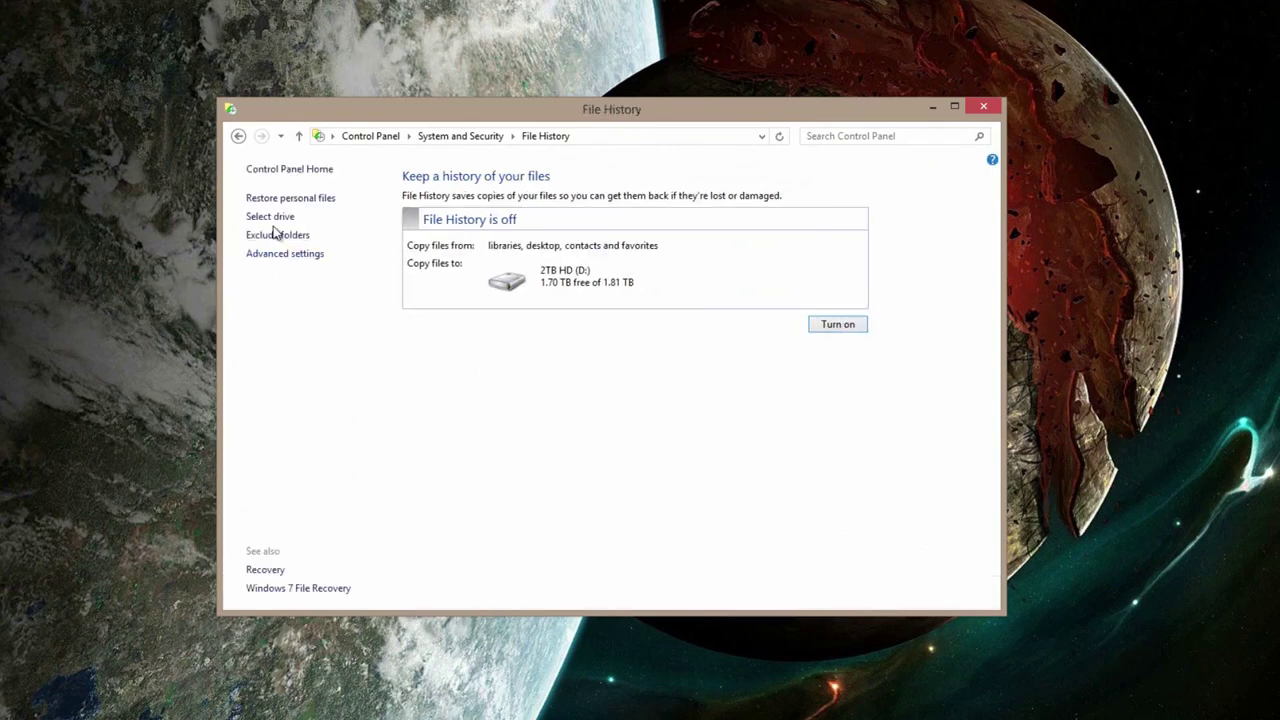
{"action": "left_click", "coordinate": [280, 237]}
{"action": "left_click", "coordinate": [424, 427]}
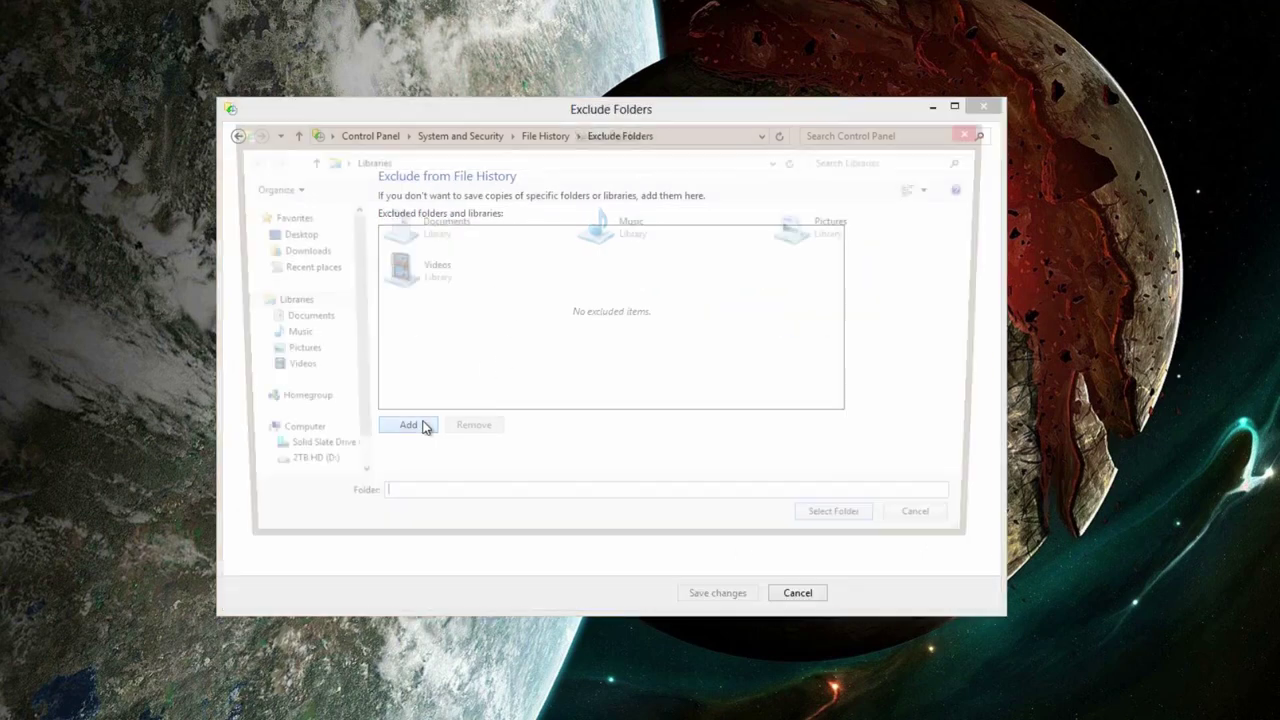
{"action": "left_click", "coordinate": [600, 228]}
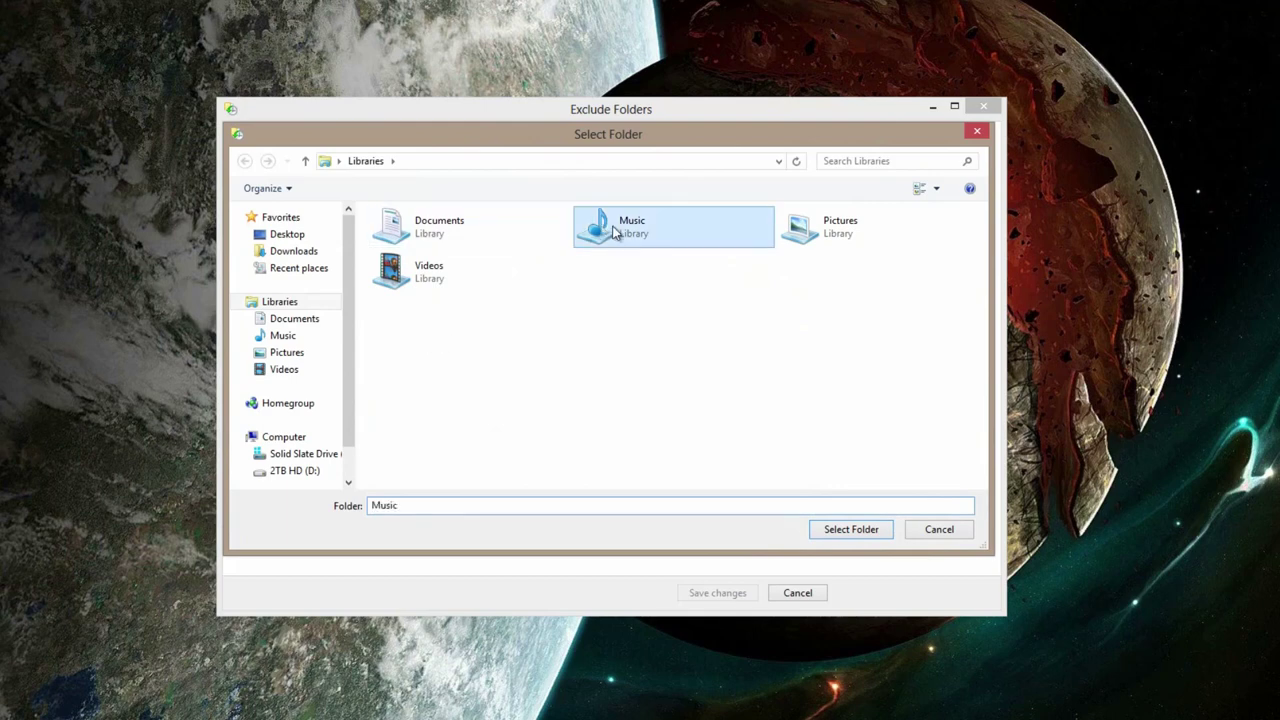
{"action": "left_click", "coordinate": [850, 530]}
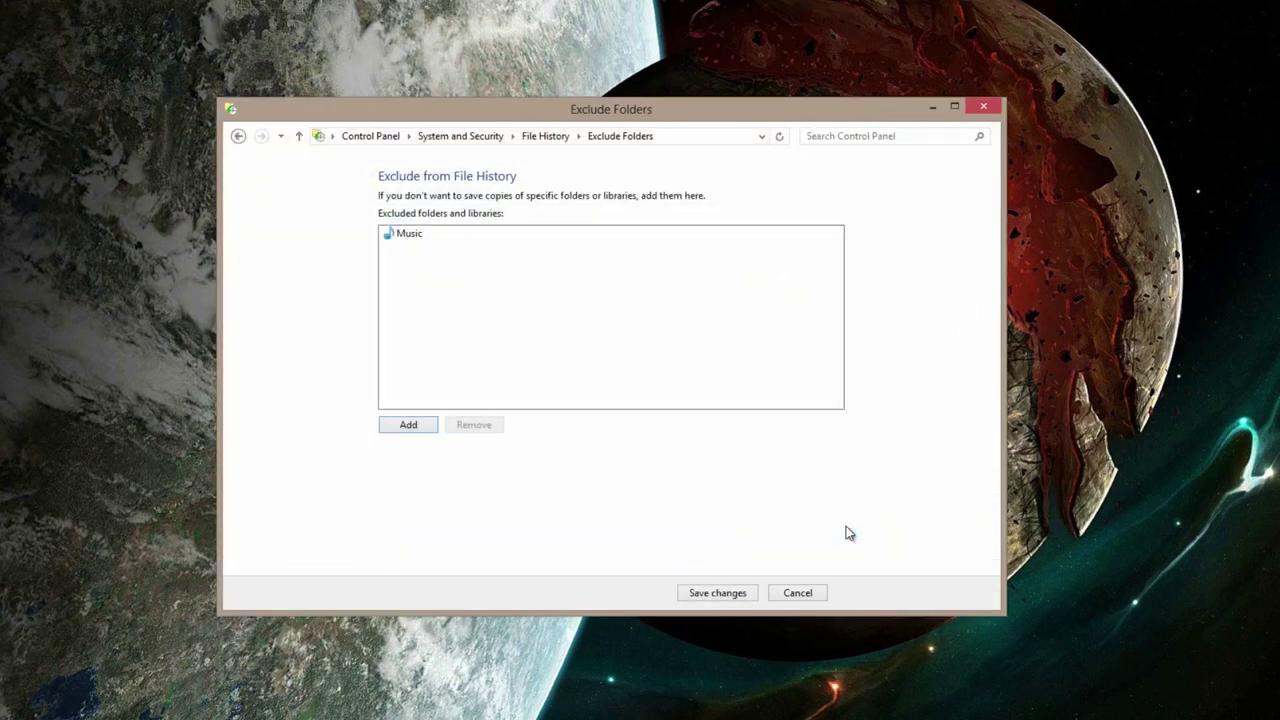
{"action": "left_click", "coordinate": [413, 244]}
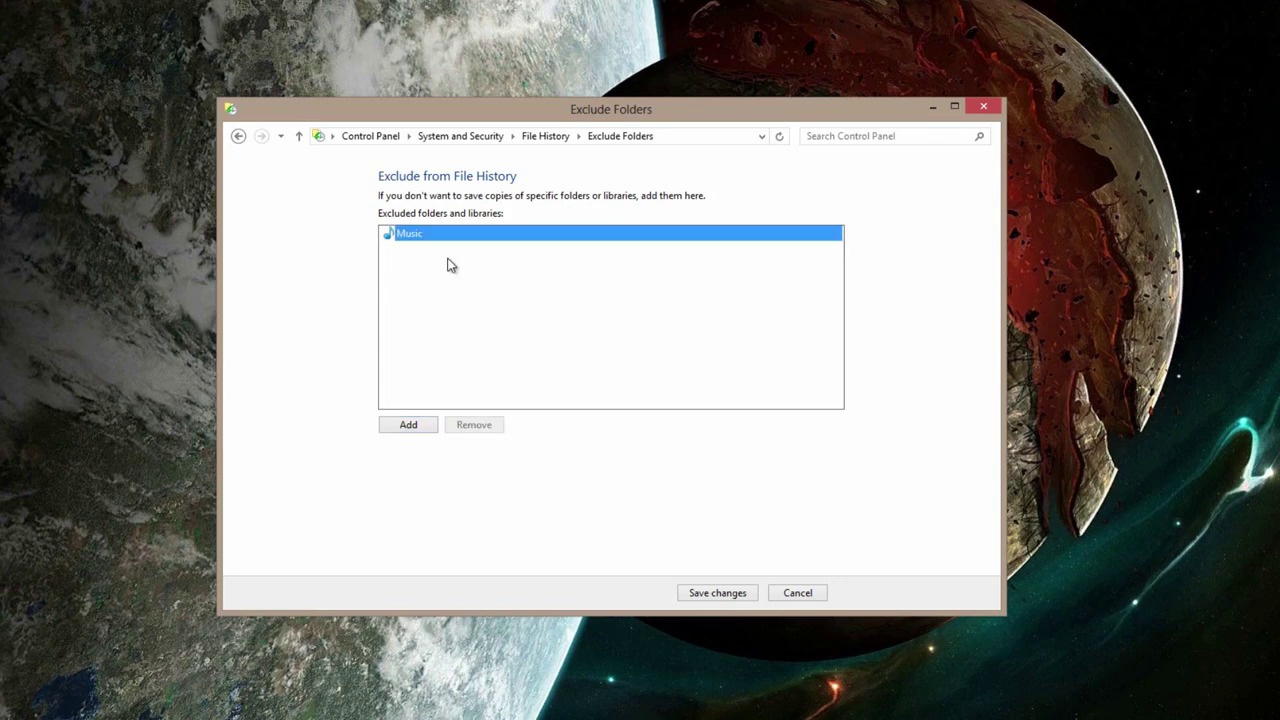
{"action": "left_click", "coordinate": [497, 423]}
{"action": "left_click", "coordinate": [811, 592]}
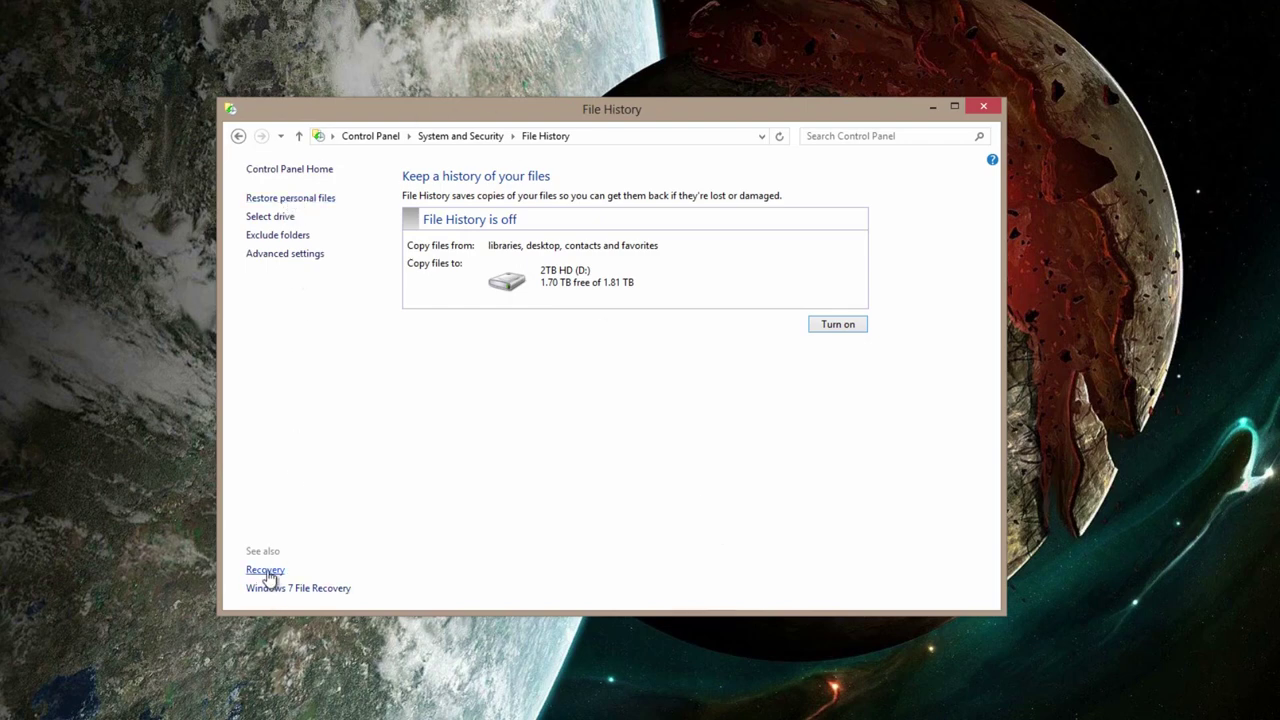
{"action": "left_click", "coordinate": [836, 324]}
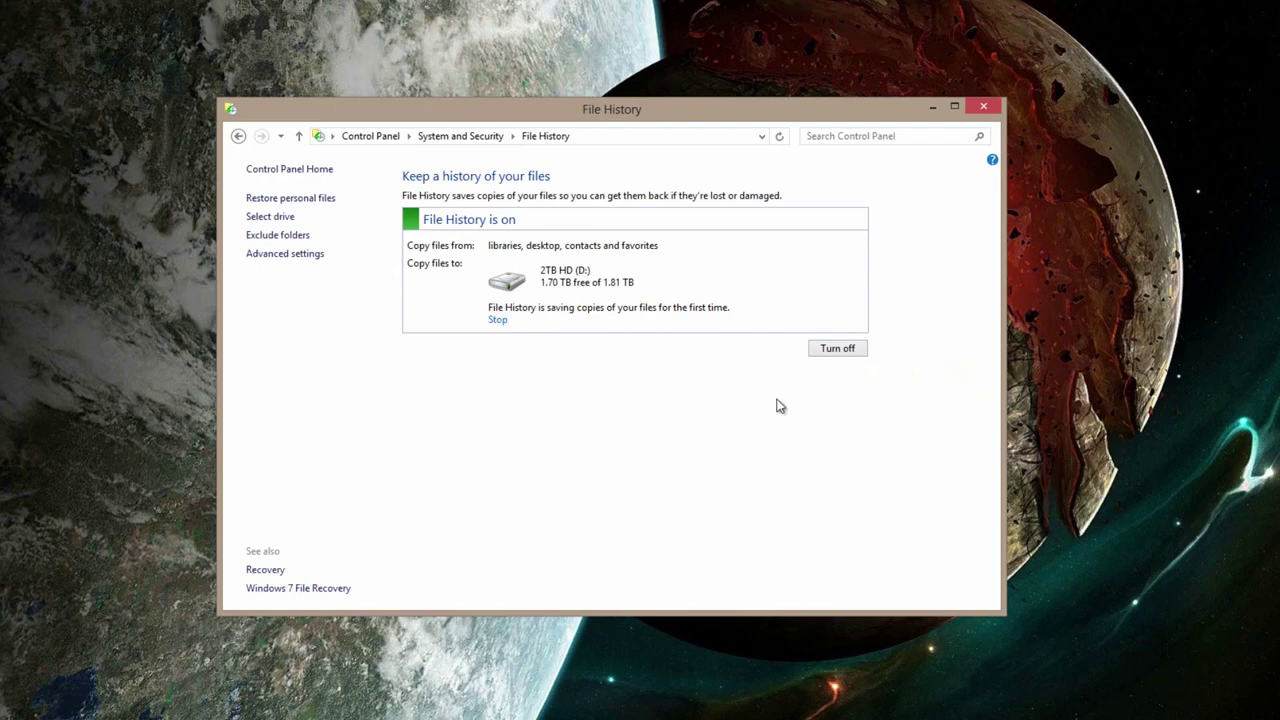
{"action": "left_click", "coordinate": [851, 350]}
{"action": "left_click", "coordinate": [148, 545]}
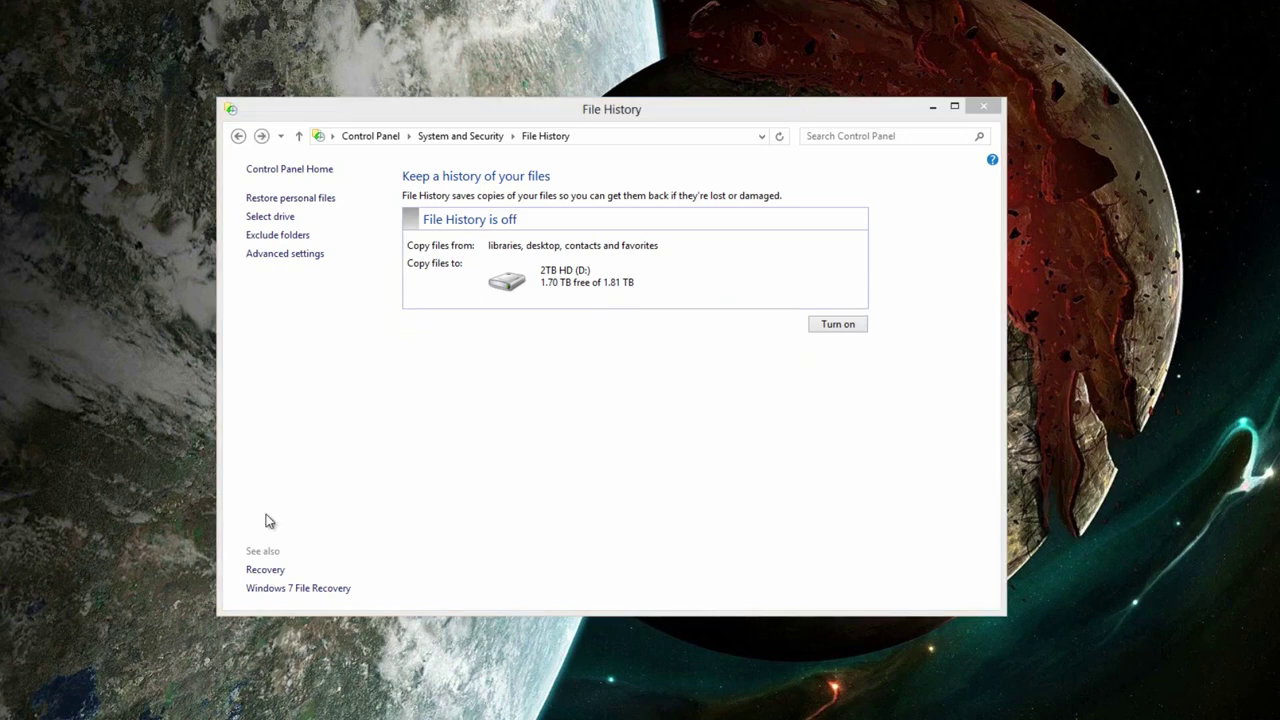
{"action": "left_click", "coordinate": [264, 569]}
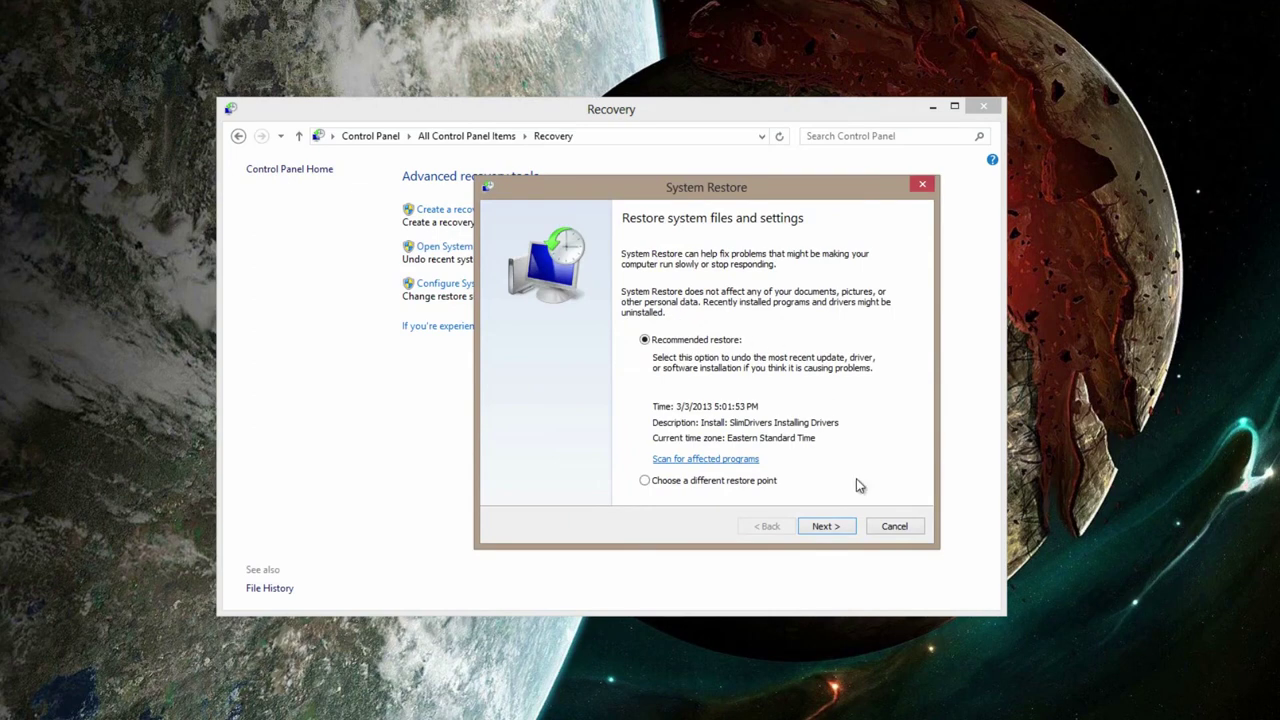
Cancel the System Restore wizard, then inspect drive D: protection settings and close without changes
{"action": "left_click", "coordinate": [894, 527]}
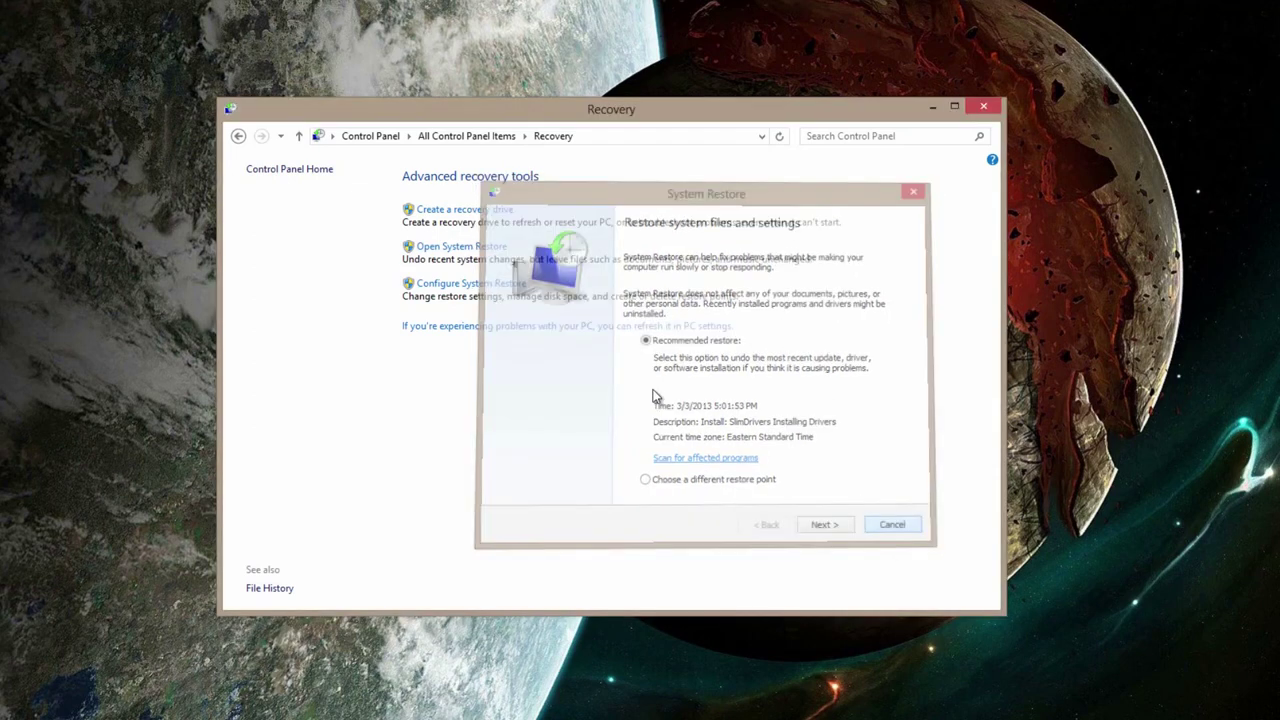
{"action": "left_click", "coordinate": [507, 288]}
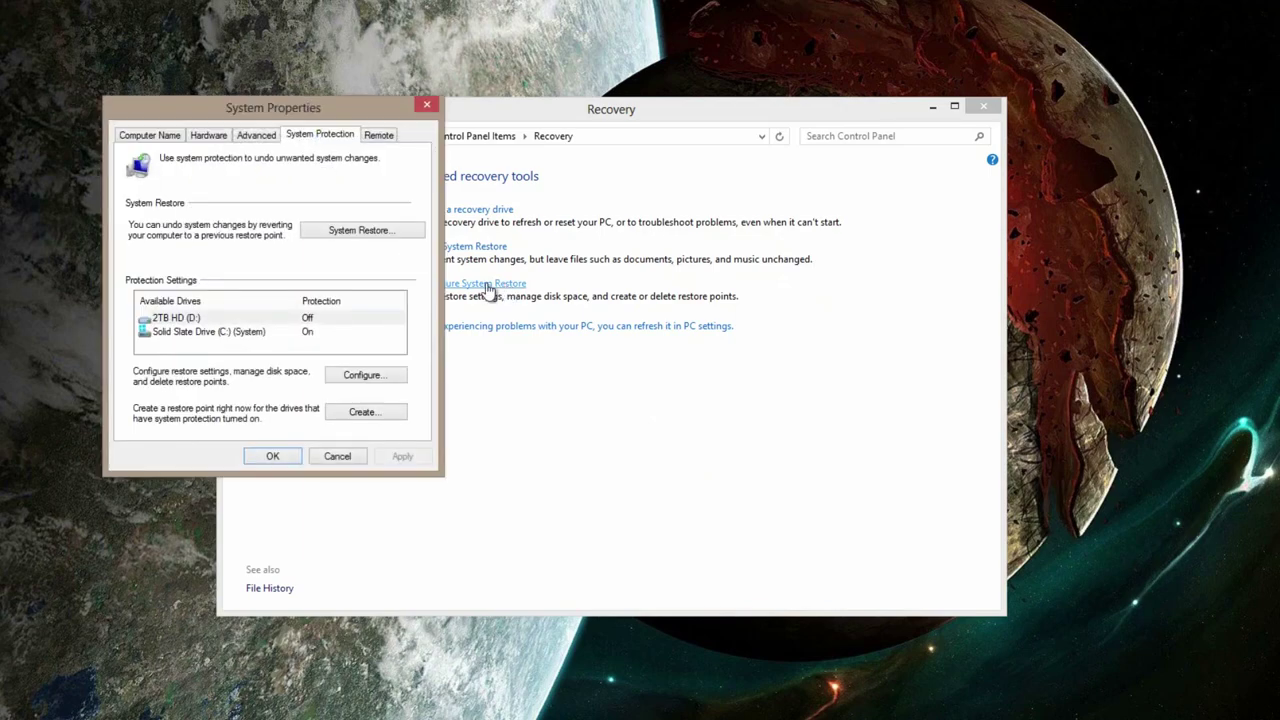
{"action": "left_click", "coordinate": [354, 378]}
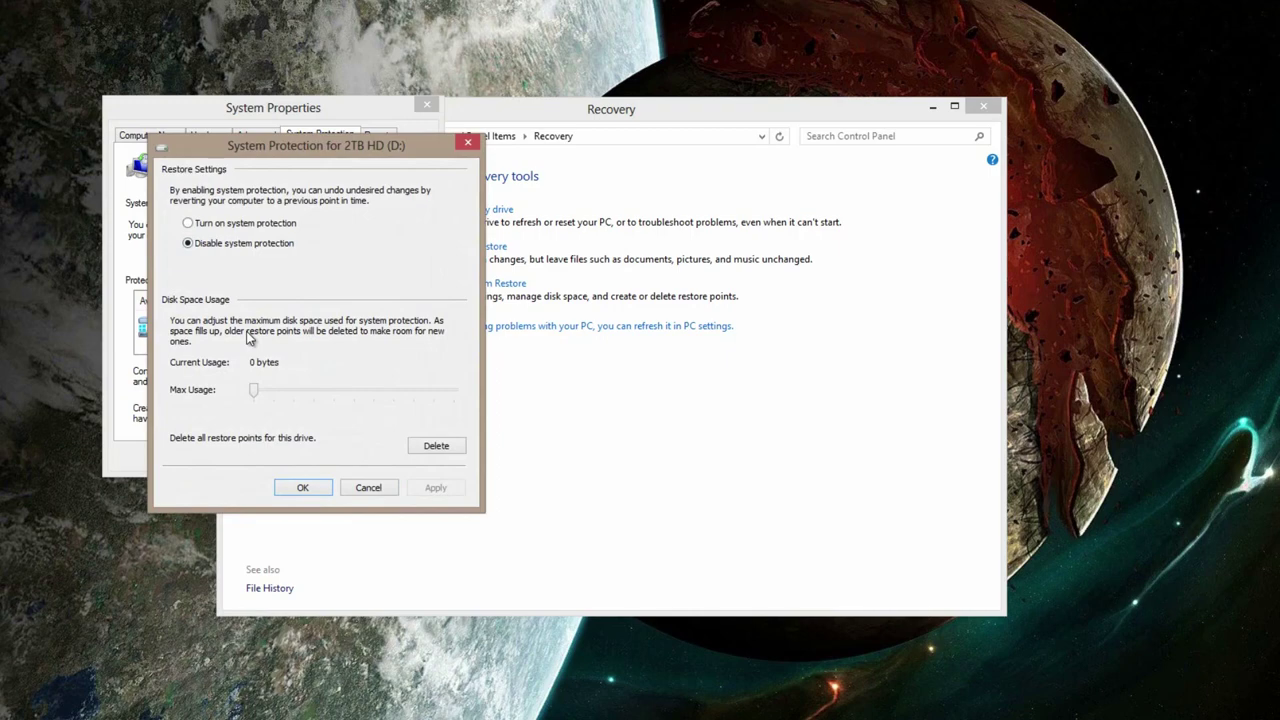
{"action": "left_click", "coordinate": [467, 143]}
{"action": "left_click", "coordinate": [348, 452]}
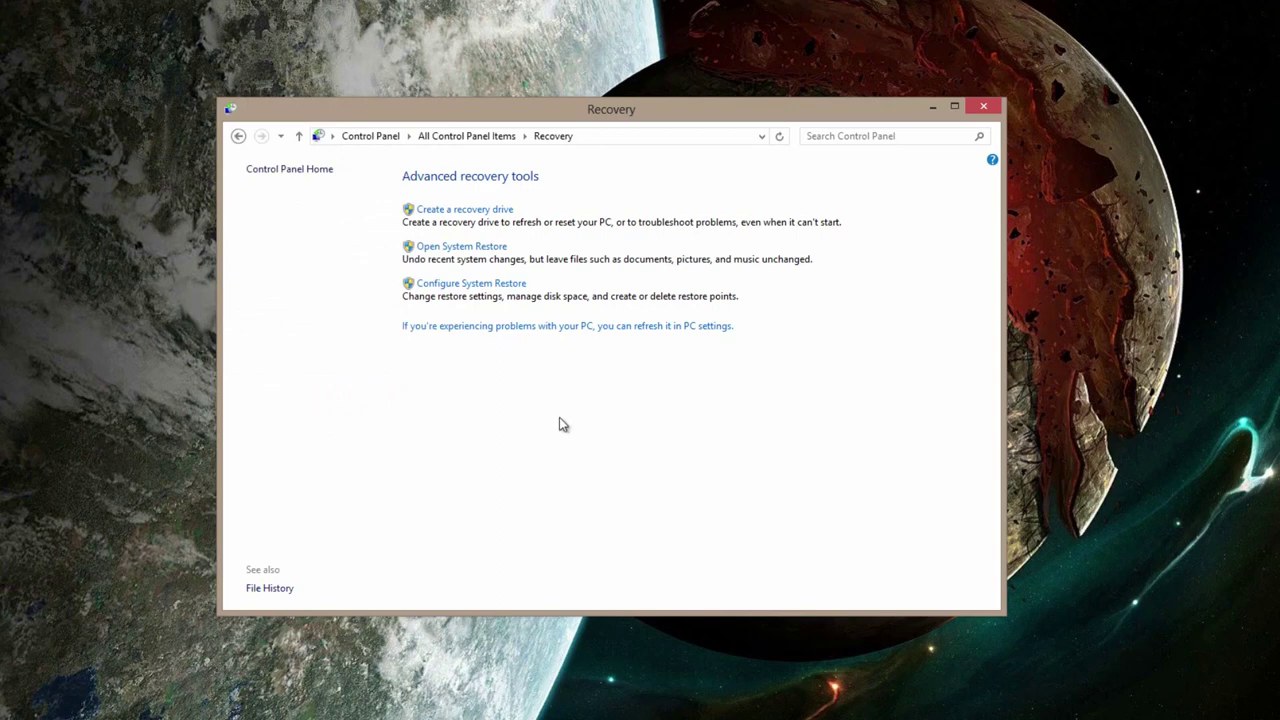
{"action": "left_click", "coordinate": [213, 500]}
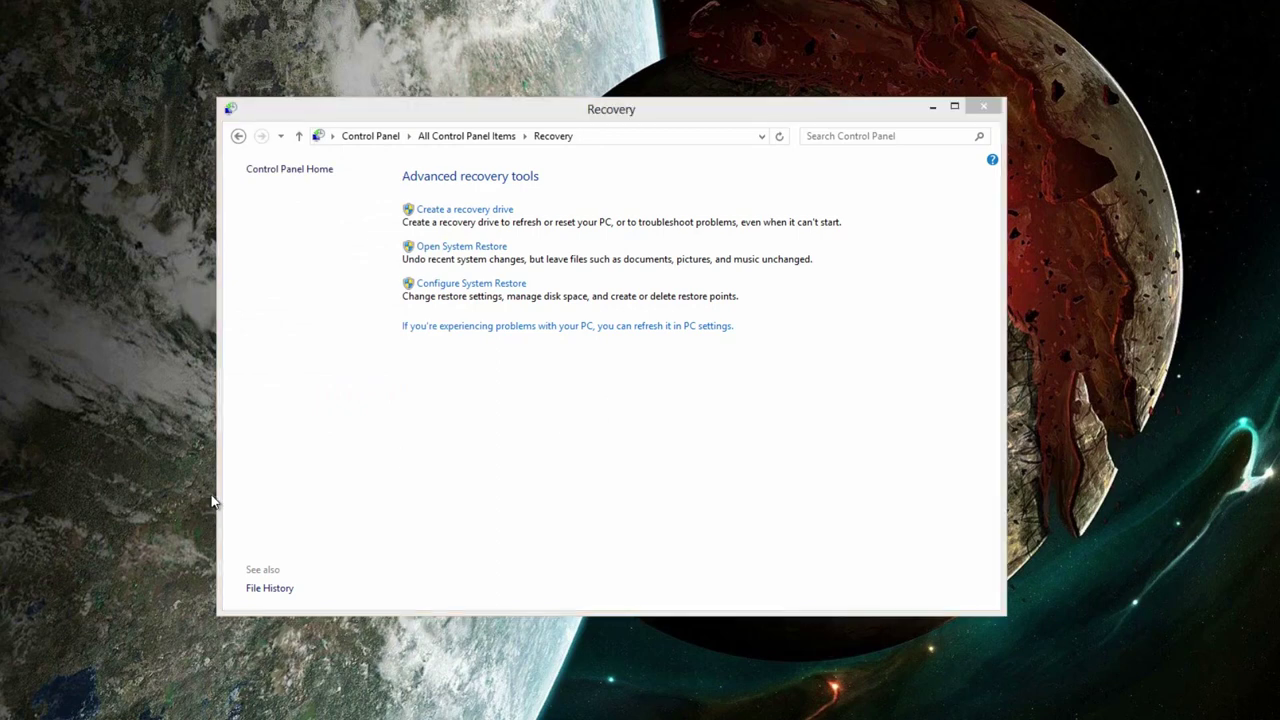